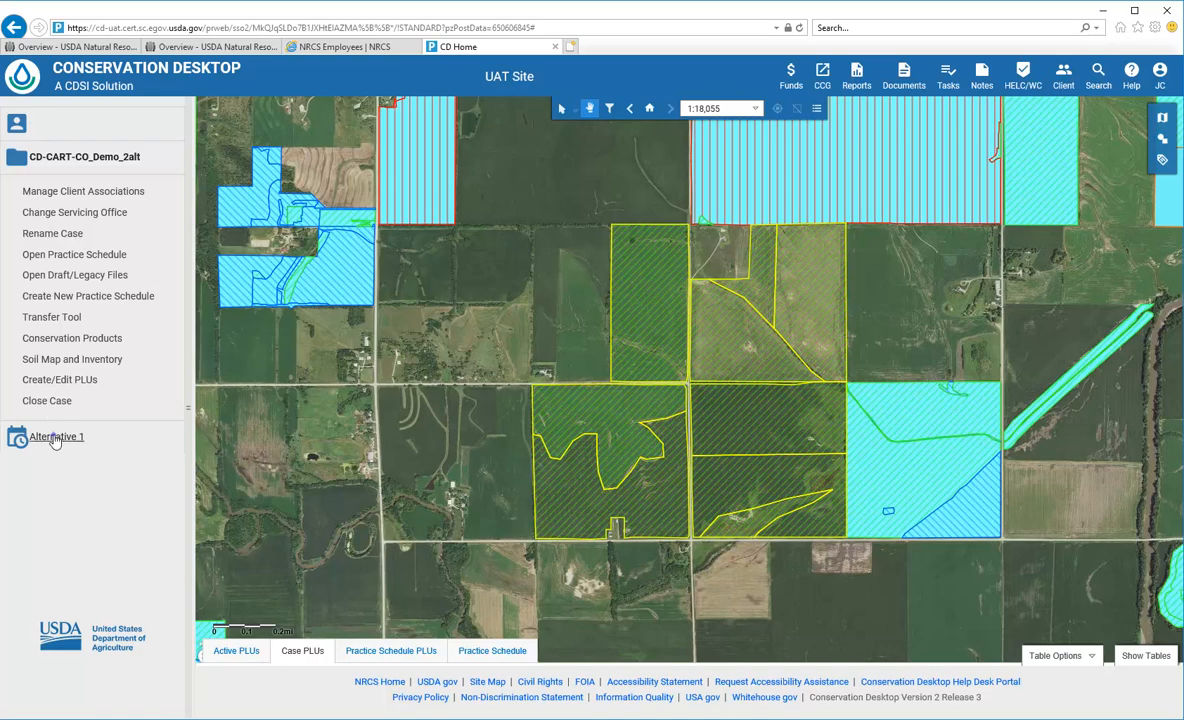
# Select the Alternative 1 practice schedule in Conservation Desktop and send it to CART for assessment
pyautogui.click(55, 437)
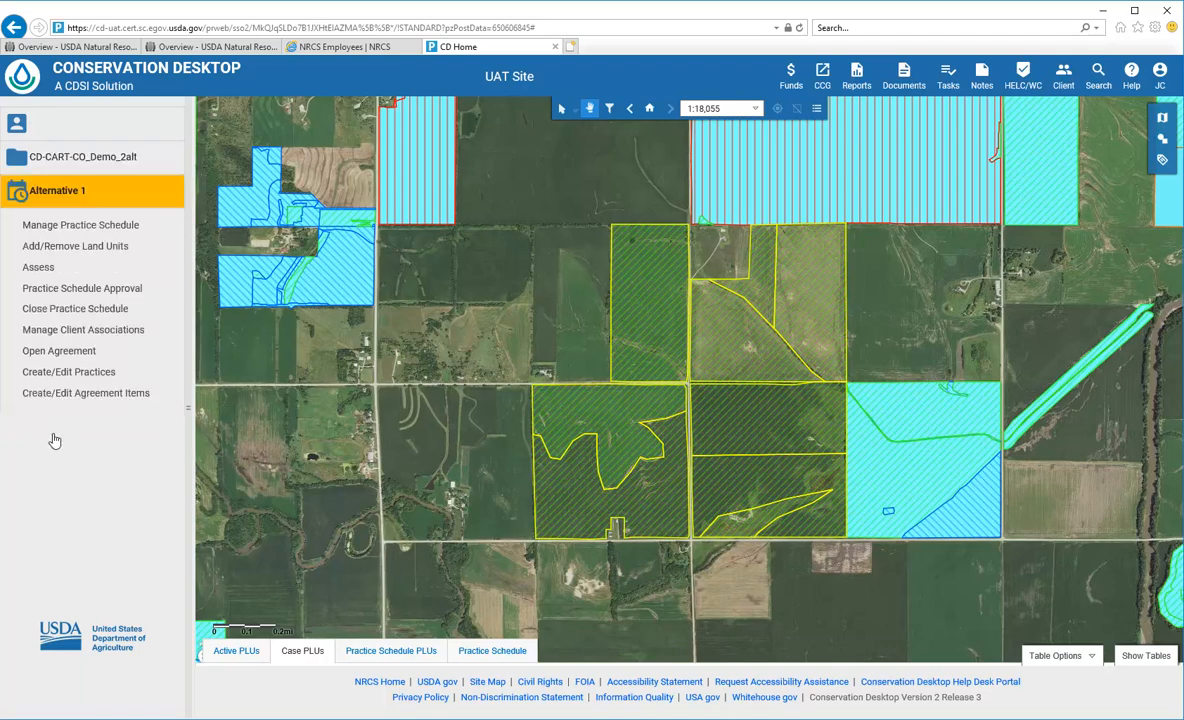
pyautogui.click(38, 268)
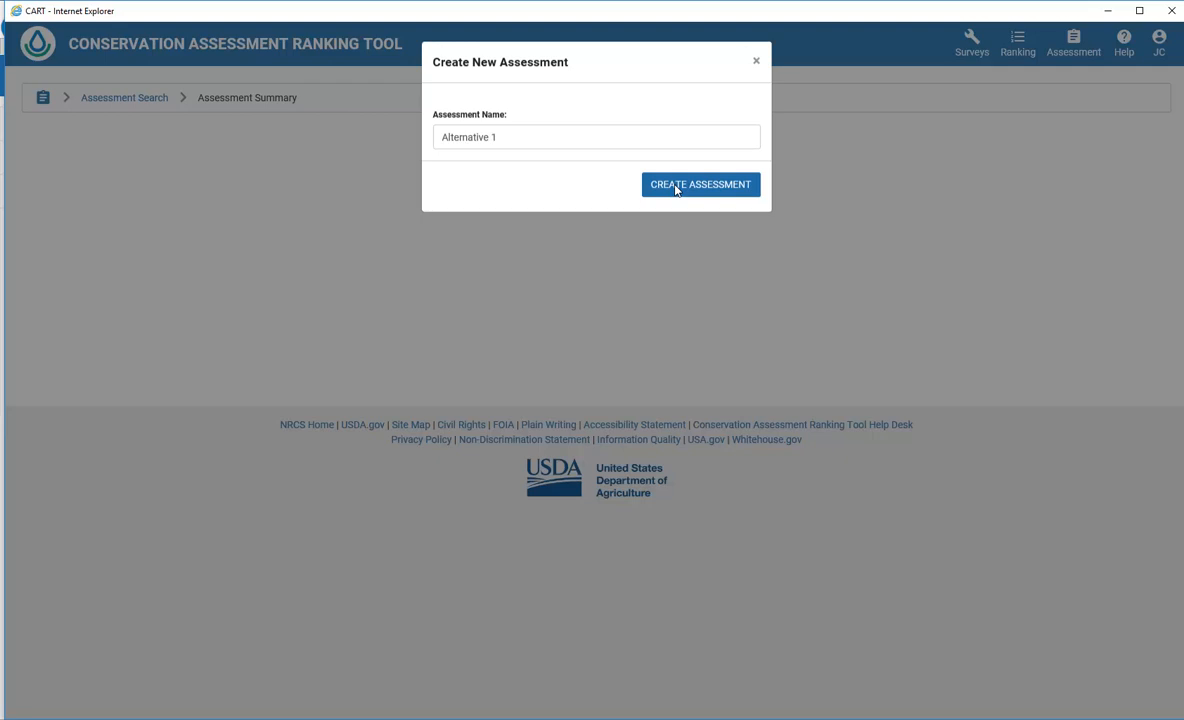
# Create the Alternative 1 assessment from the Create New Assessment dialog
pyautogui.click(676, 190)
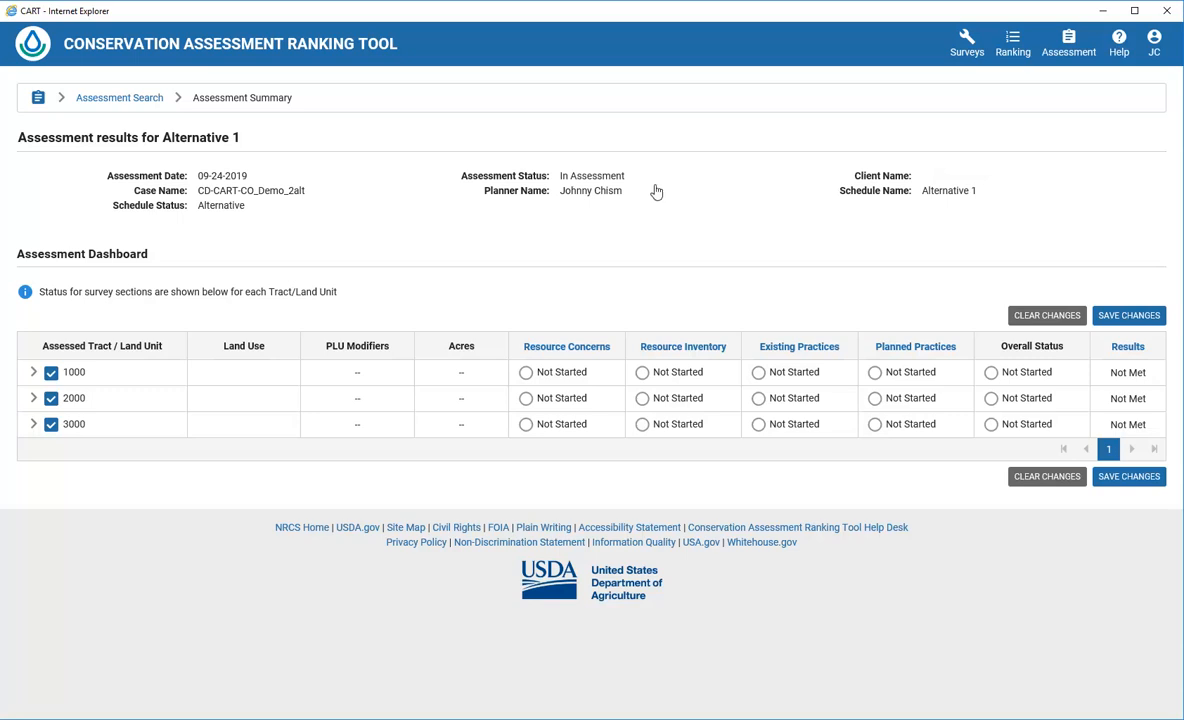
# Expand tracts 1000, 2000 and 3000, then exclude and re-include land unit 1000/4
pyautogui.click(33, 372)
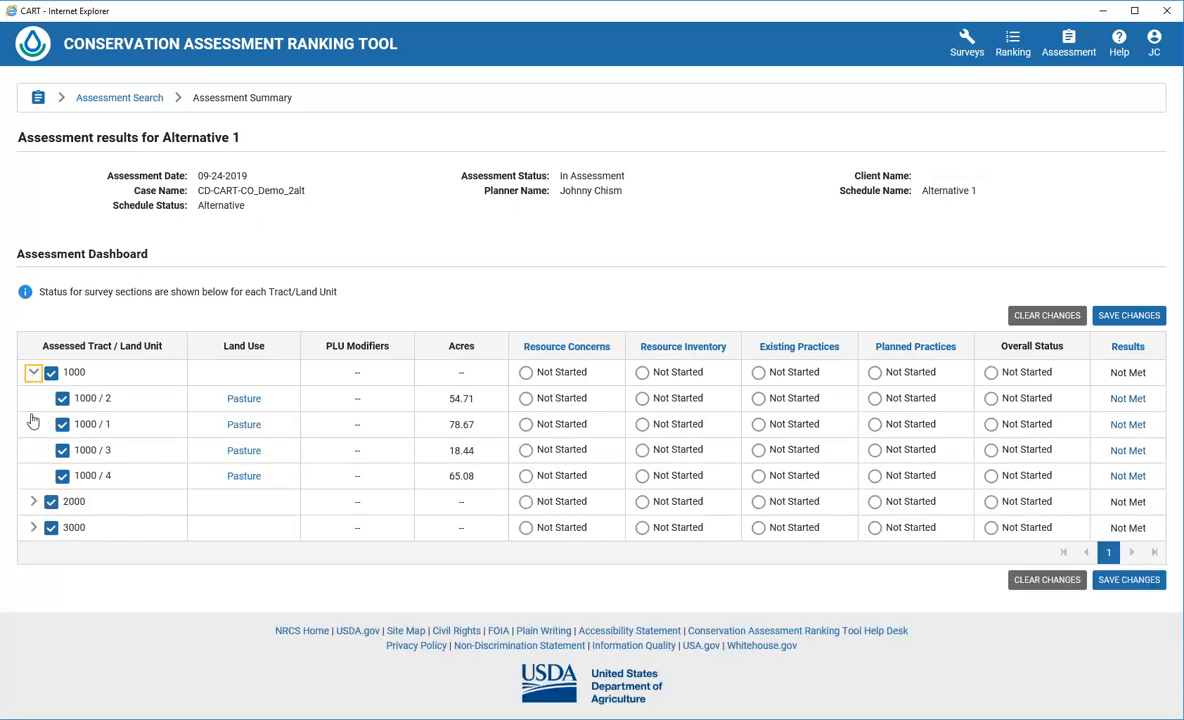
pyautogui.click(33, 501)
pyautogui.click(33, 630)
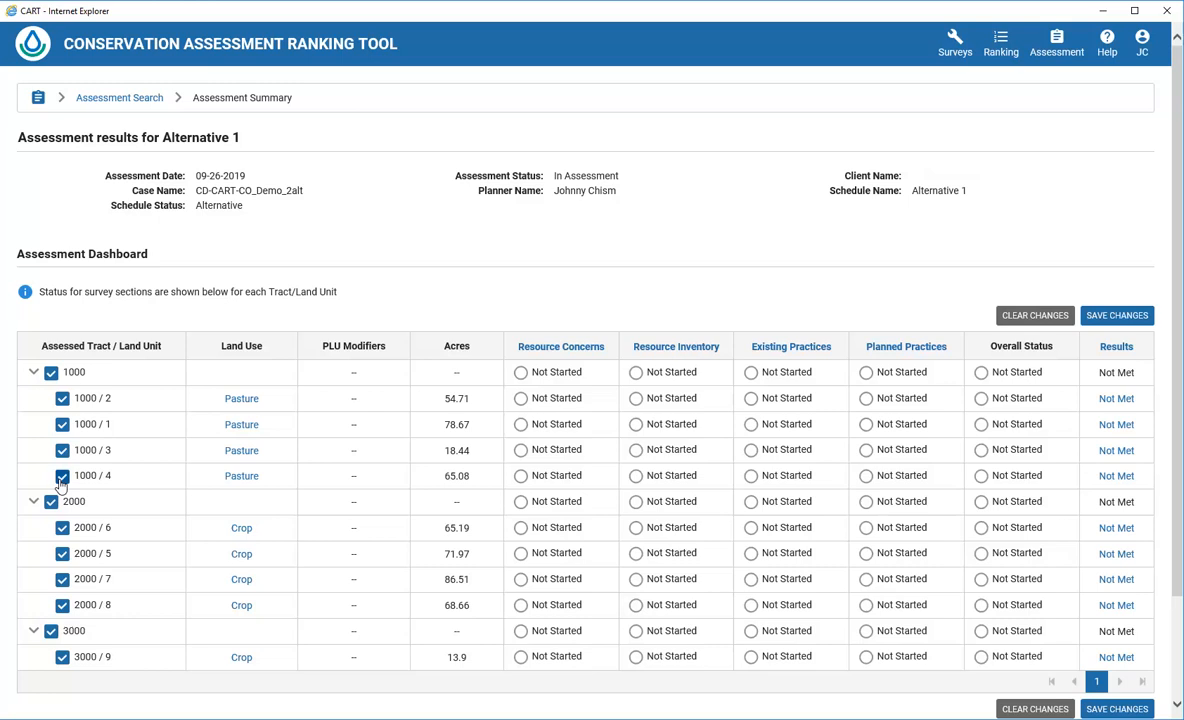
pyautogui.click(61, 479)
pyautogui.click(63, 478)
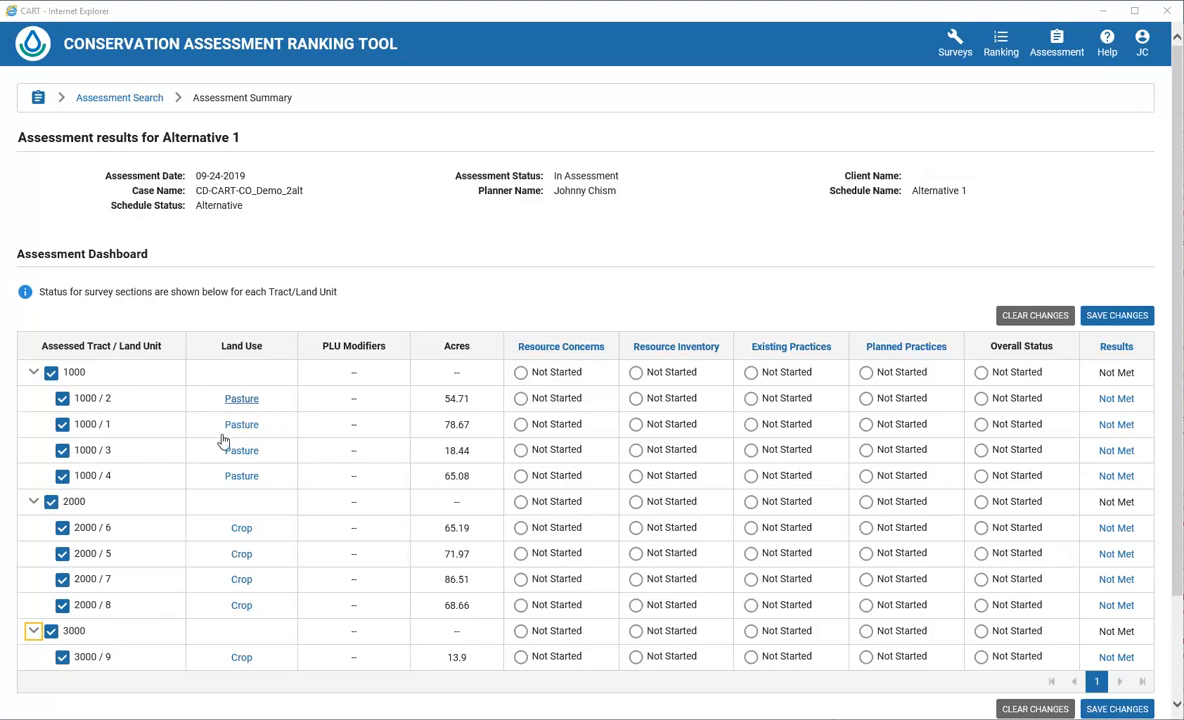
# Add and save the Grazed modifier on Pasture units 1000/2, 1000/1, 1000/3 and 1000/4
pyautogui.click(237, 400)
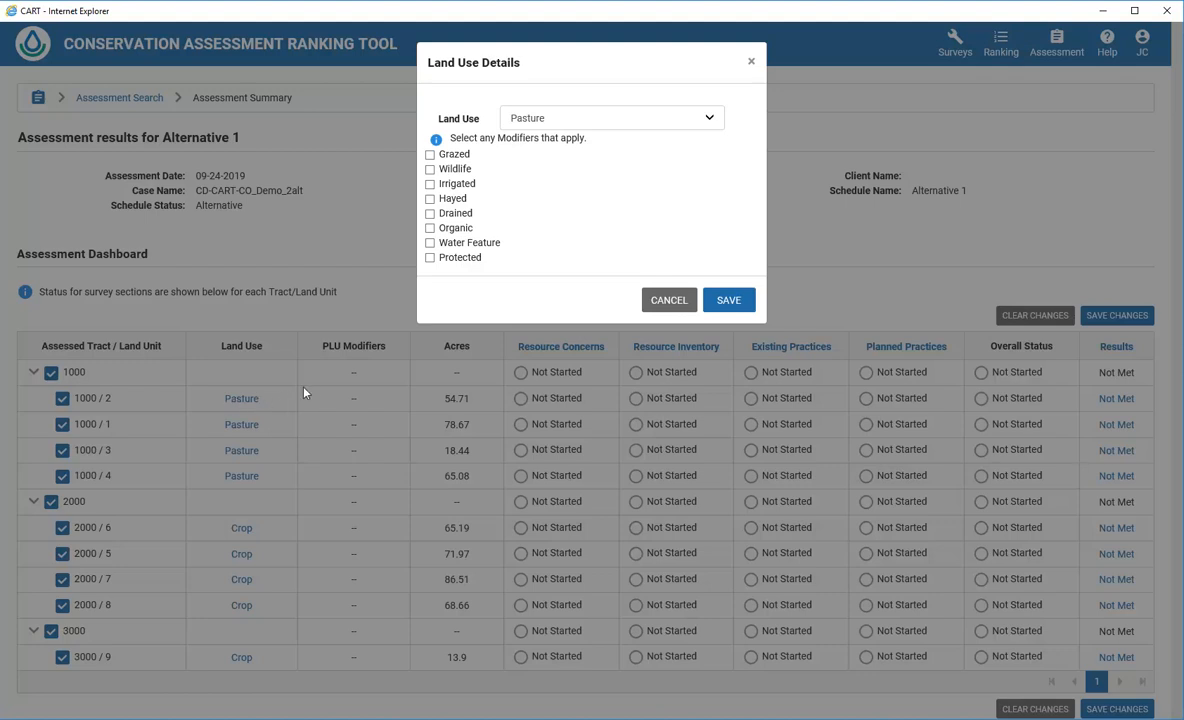
pyautogui.click(430, 155)
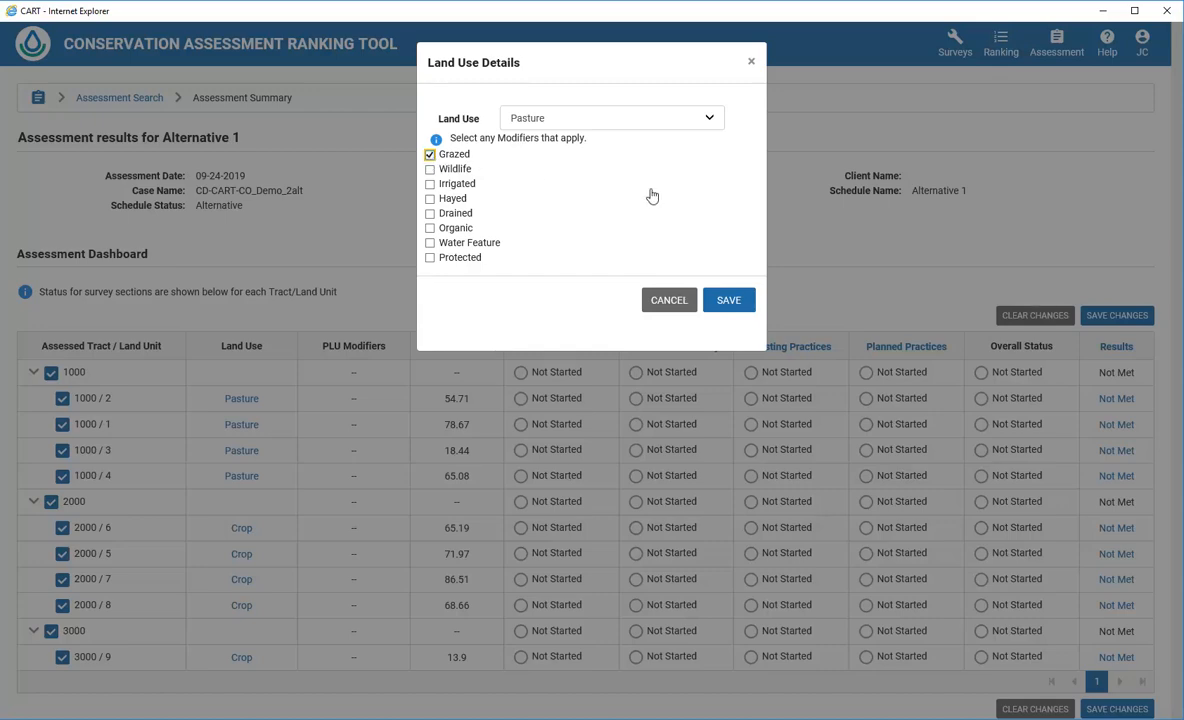
pyautogui.click(728, 300)
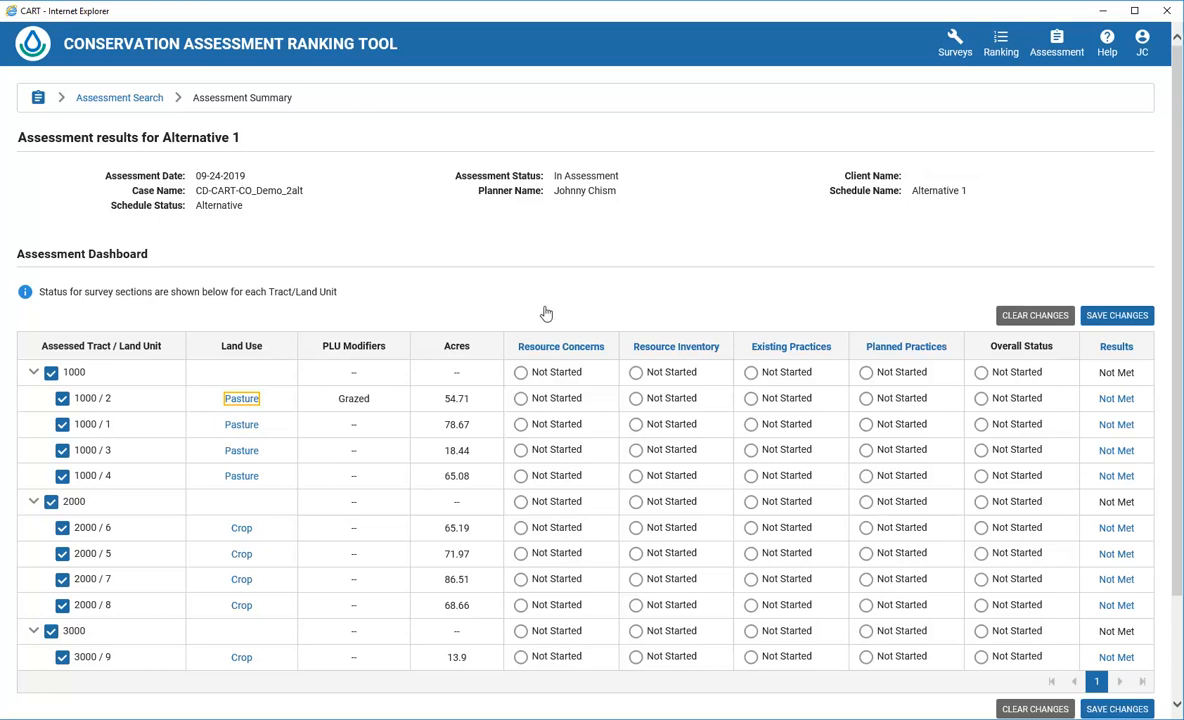
pyautogui.click(243, 424)
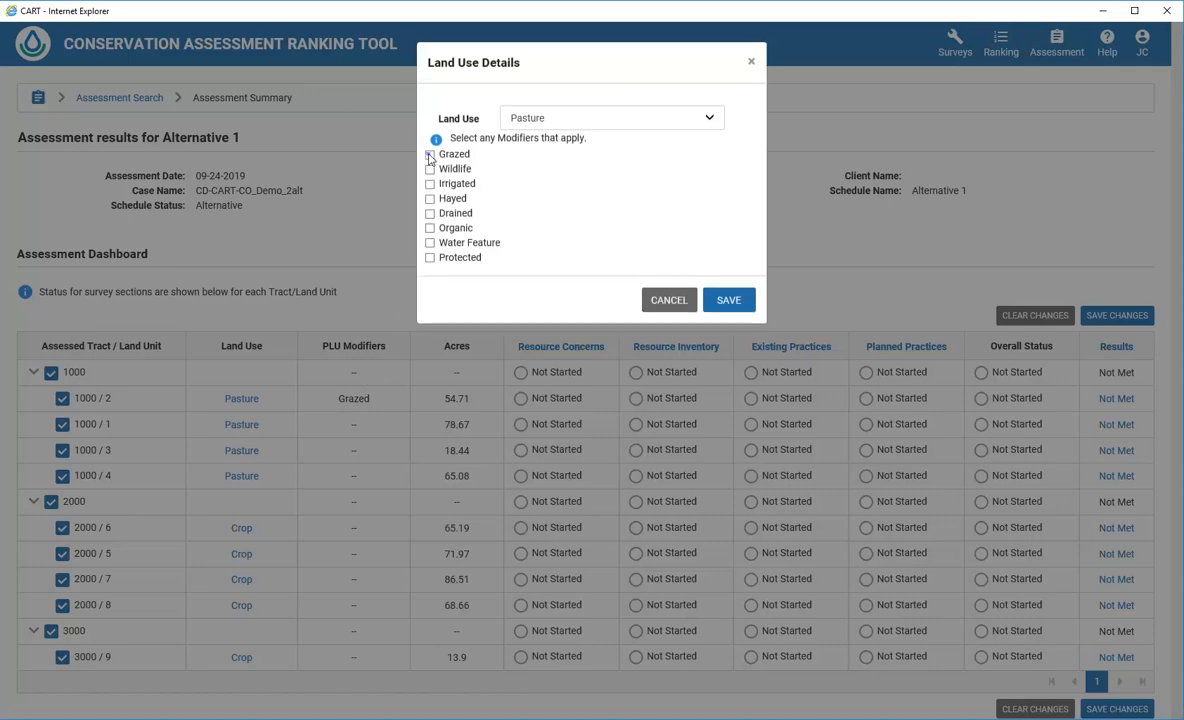
pyautogui.click(430, 154)
pyautogui.click(728, 300)
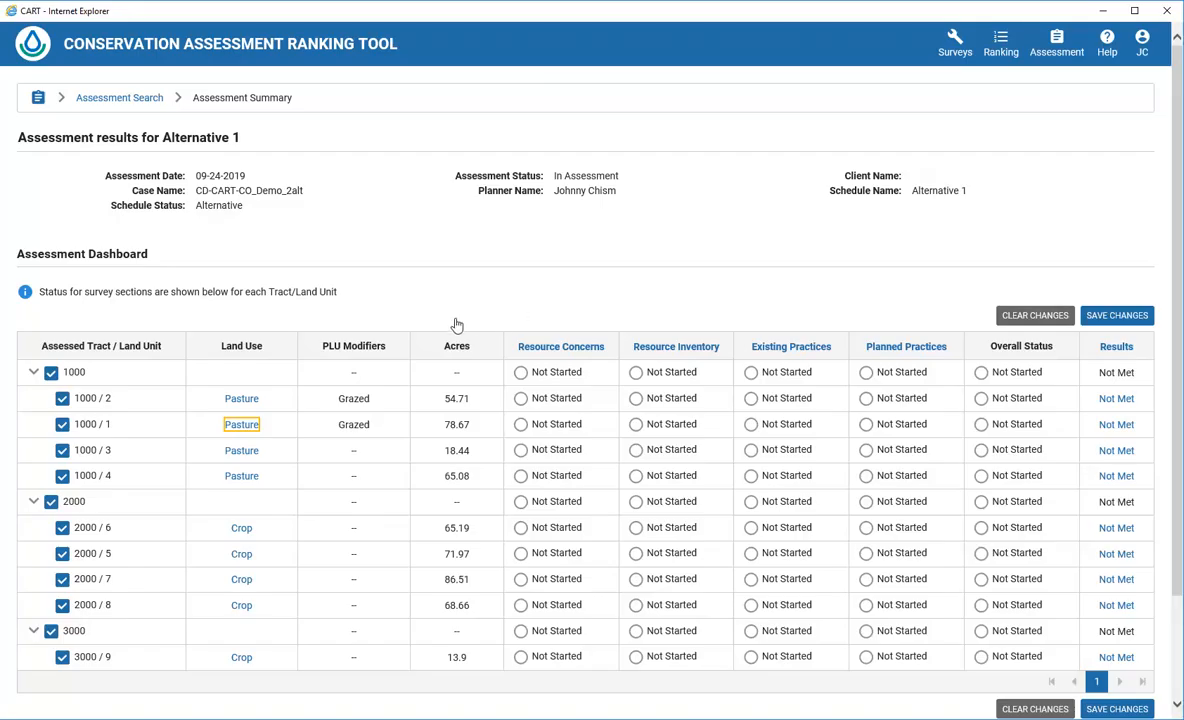
pyautogui.click(241, 451)
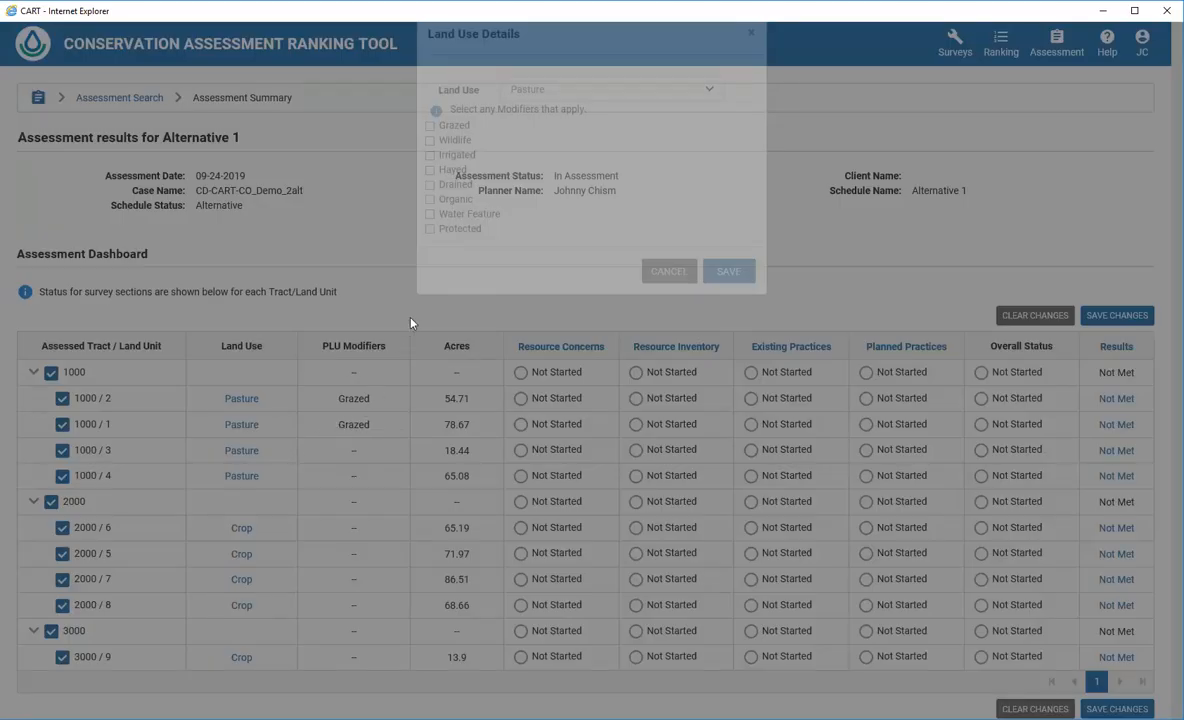
pyautogui.click(431, 155)
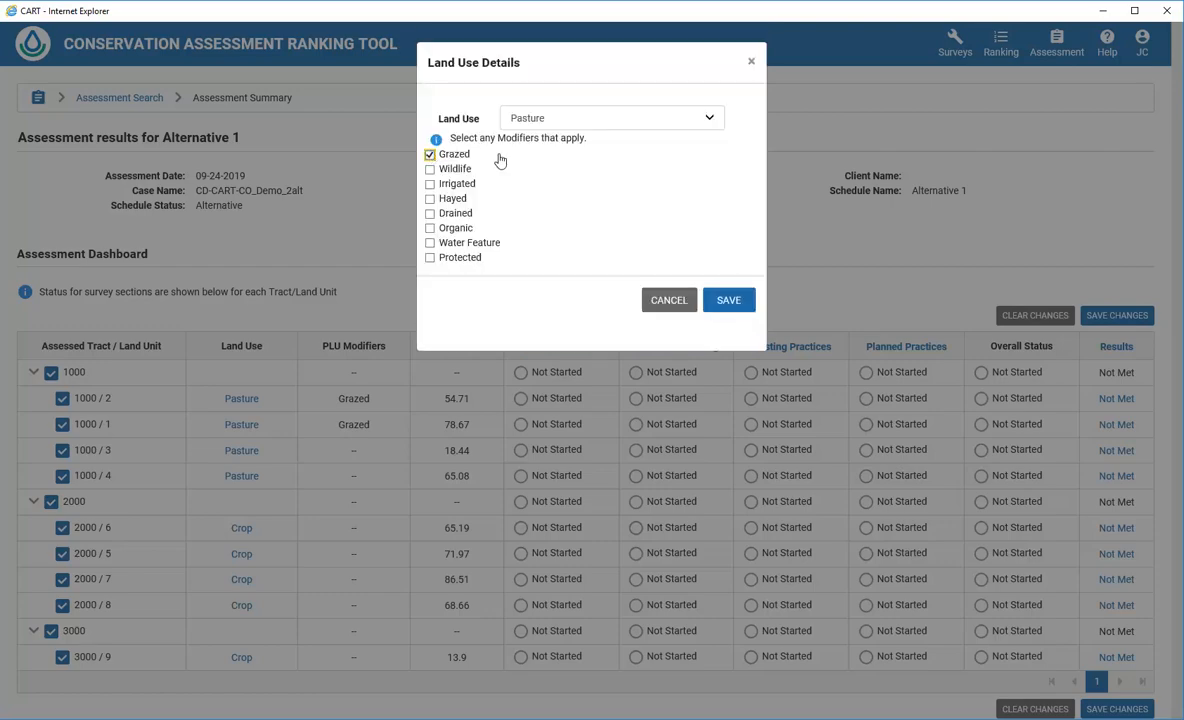
pyautogui.click(729, 301)
pyautogui.click(729, 300)
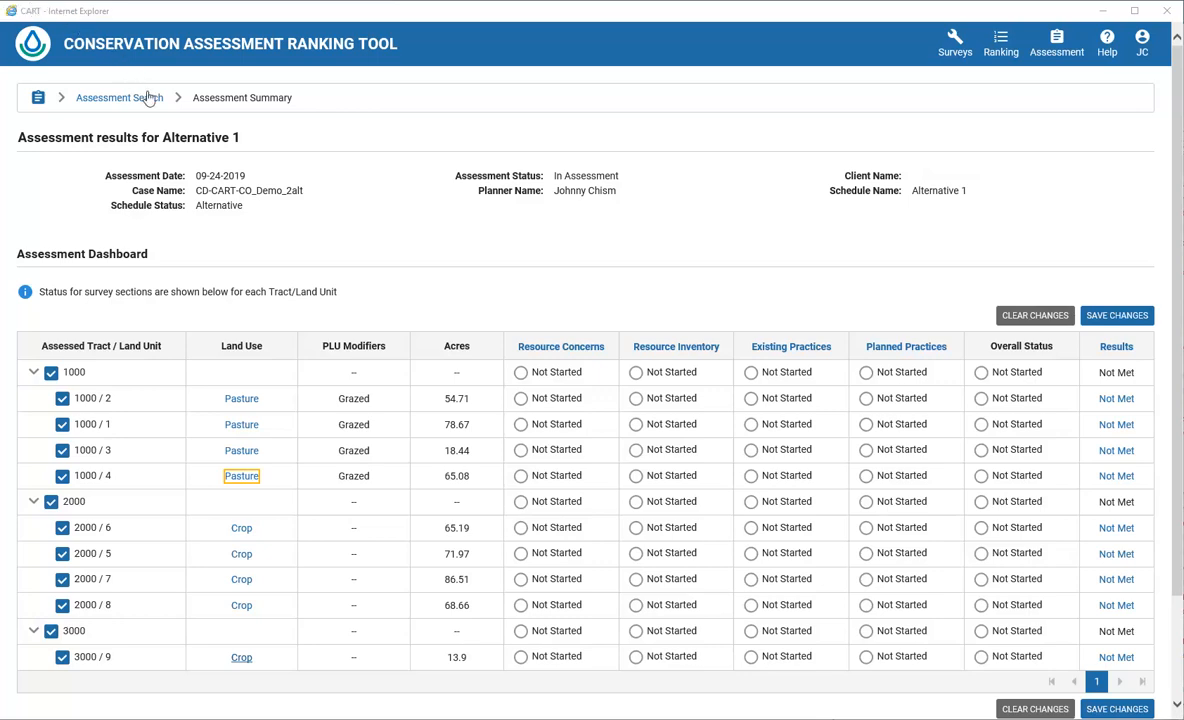
# Review unit 3000/9's land use options, keep it as Crop, and save the dashboard changes
pyautogui.click(242, 659)
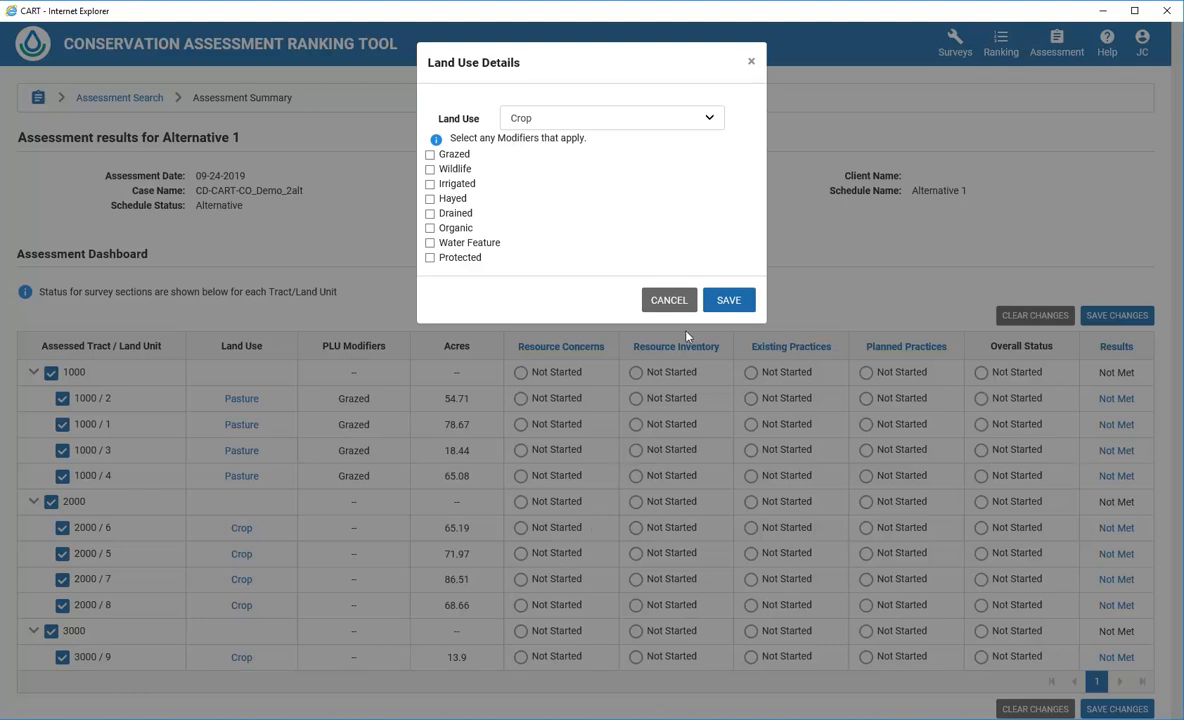
pyautogui.click(709, 120)
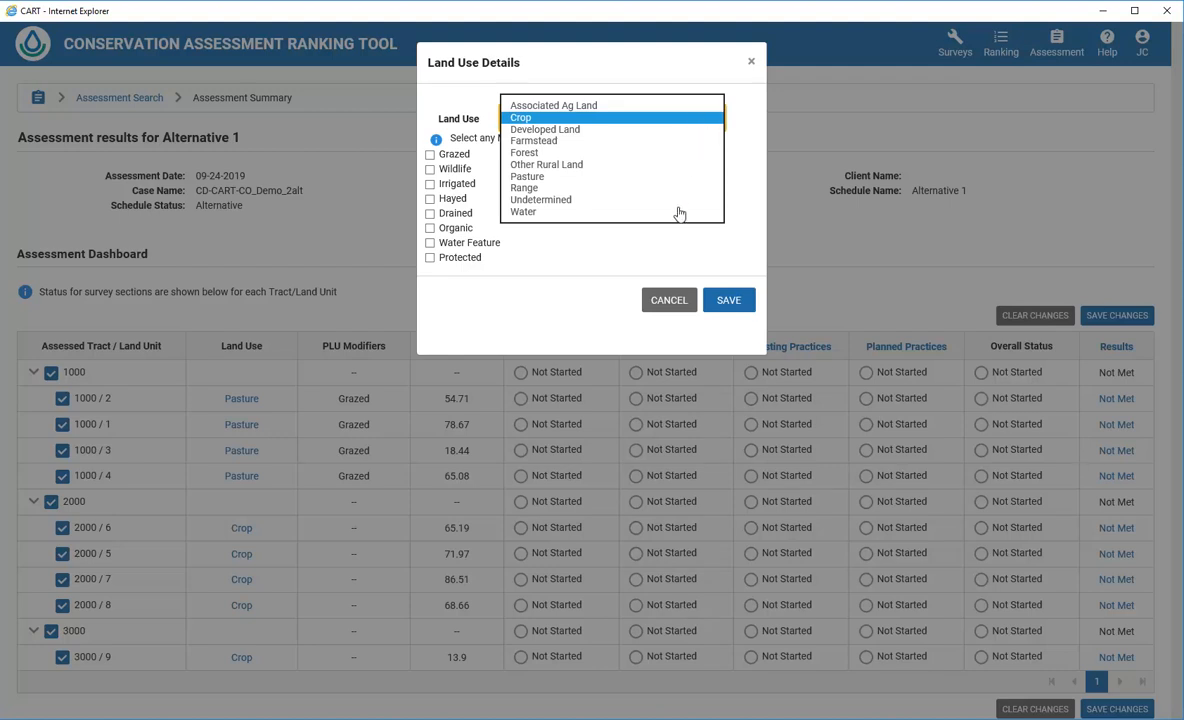
pyautogui.click(668, 300)
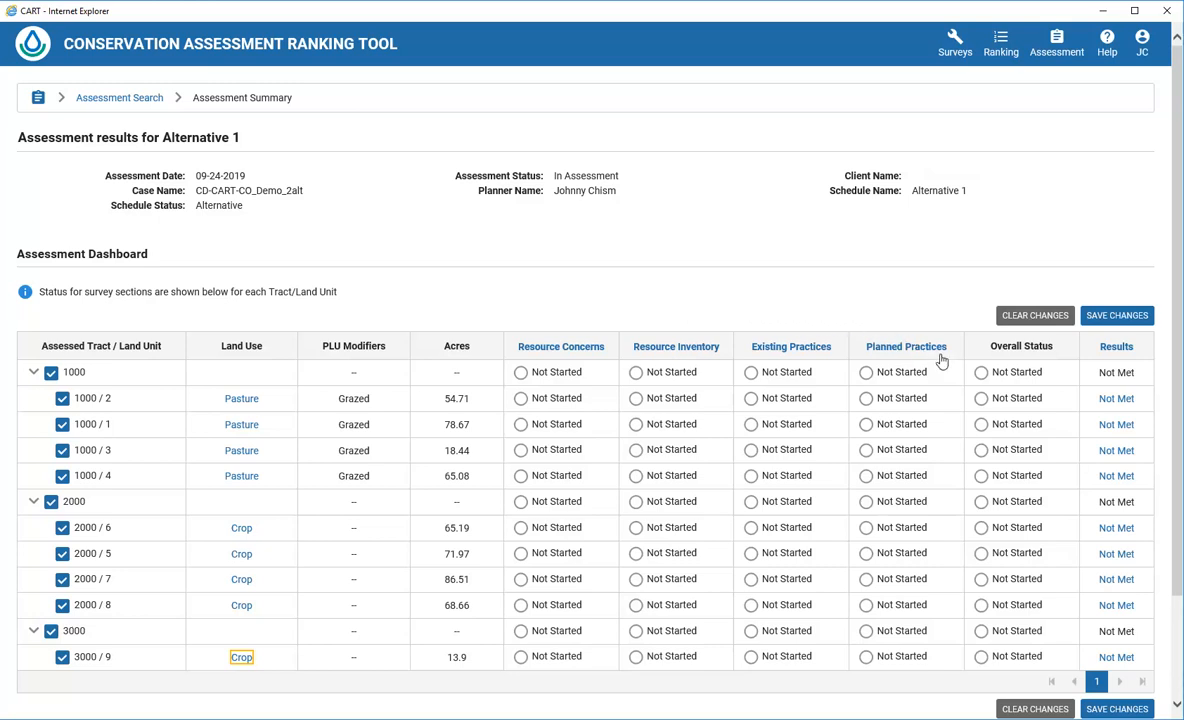
pyautogui.click(1126, 710)
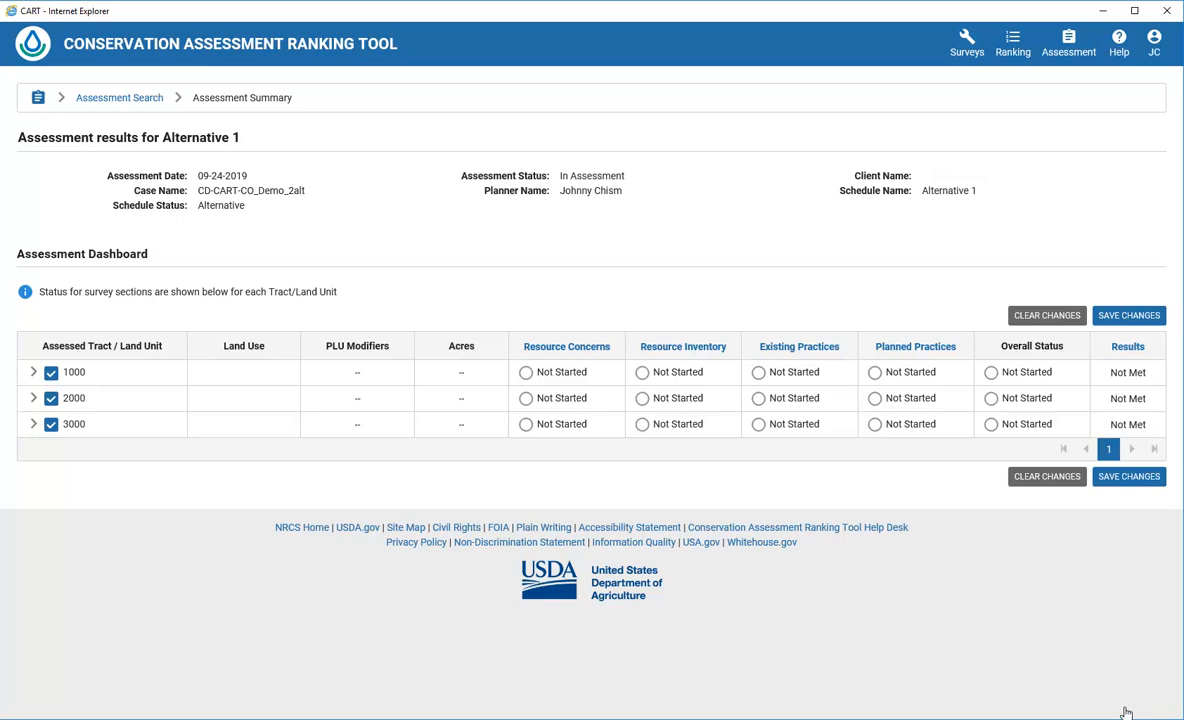
# Open the Resource Concerns survey from the Alternative 1 Assessment Dashboard
pyautogui.click(556, 349)
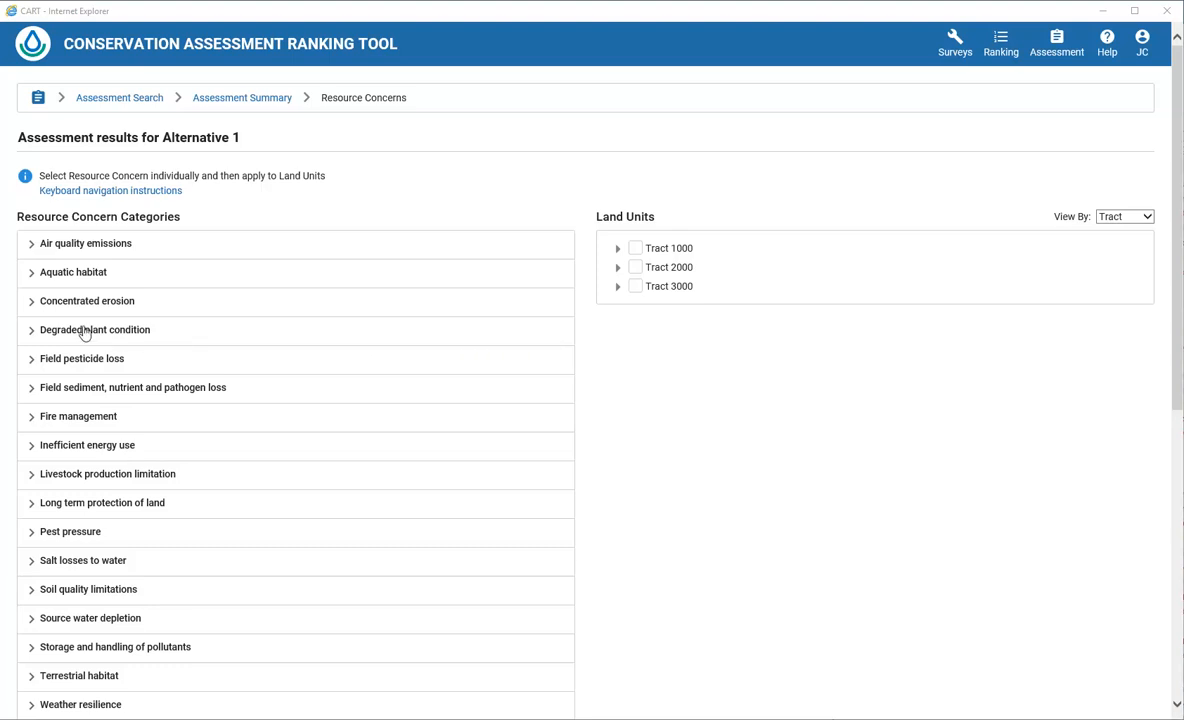
# Apply the Classic gully erosion concern to Land Unit 7 (Crop, 86.51ac) in Tract 2000
pyautogui.click(31, 302)
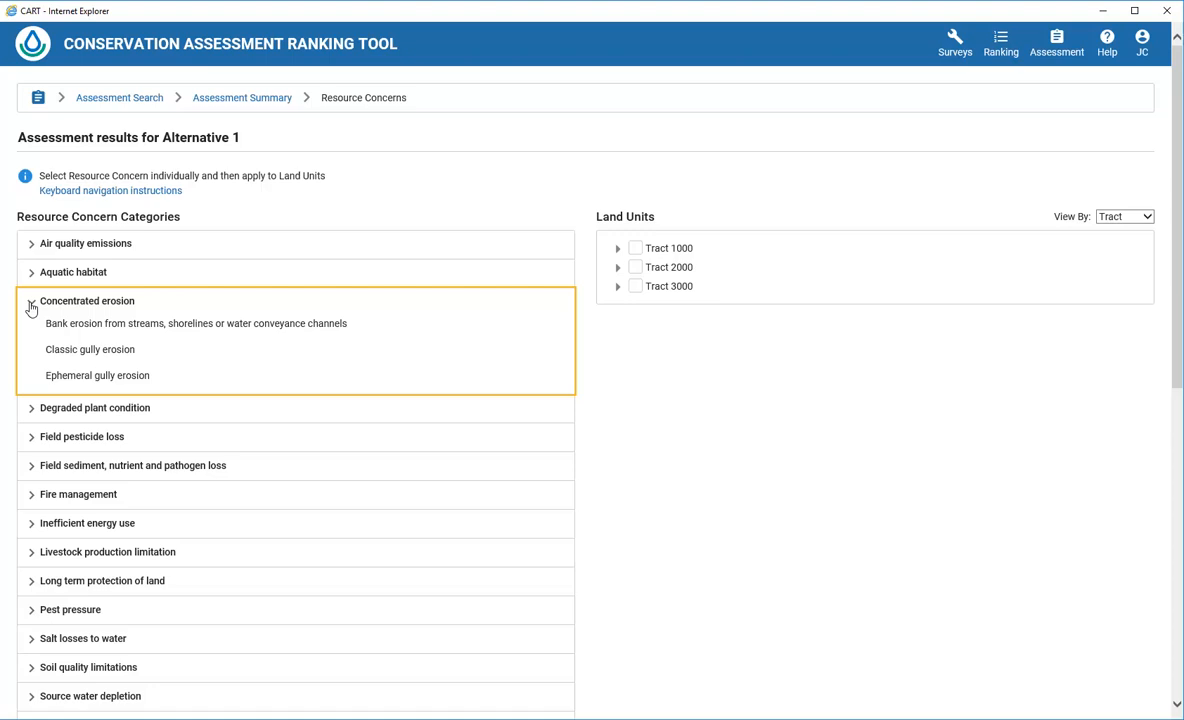
pyautogui.click(115, 355)
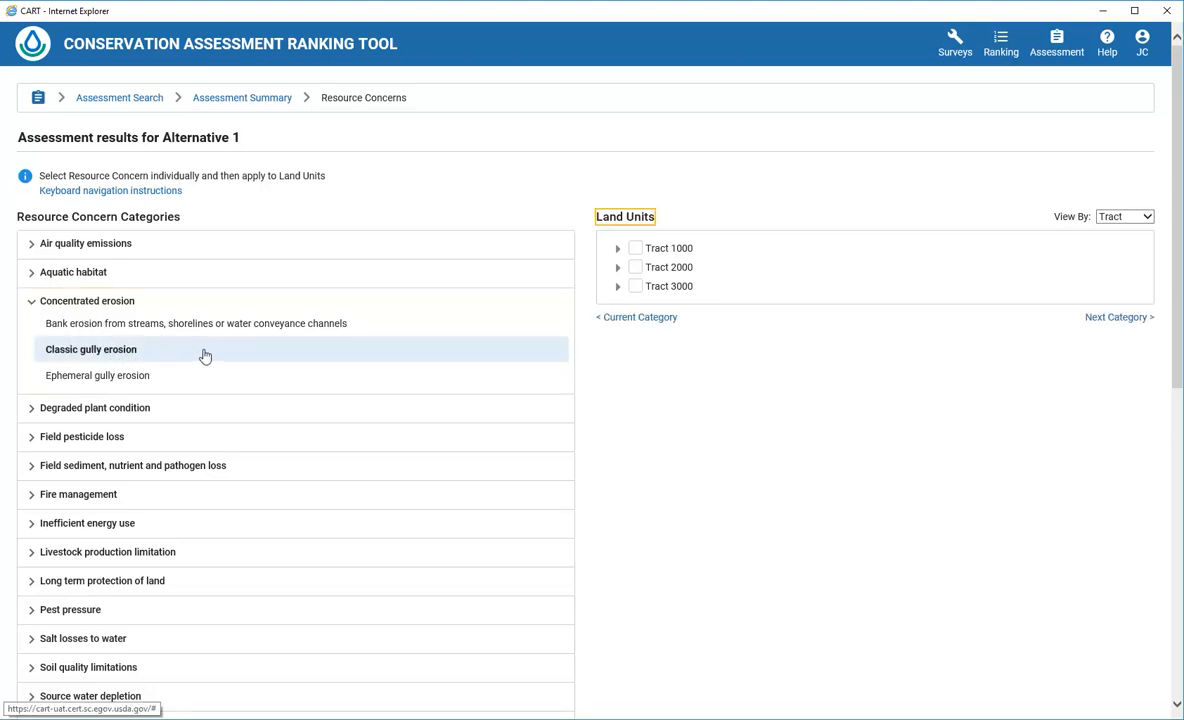
pyautogui.click(618, 249)
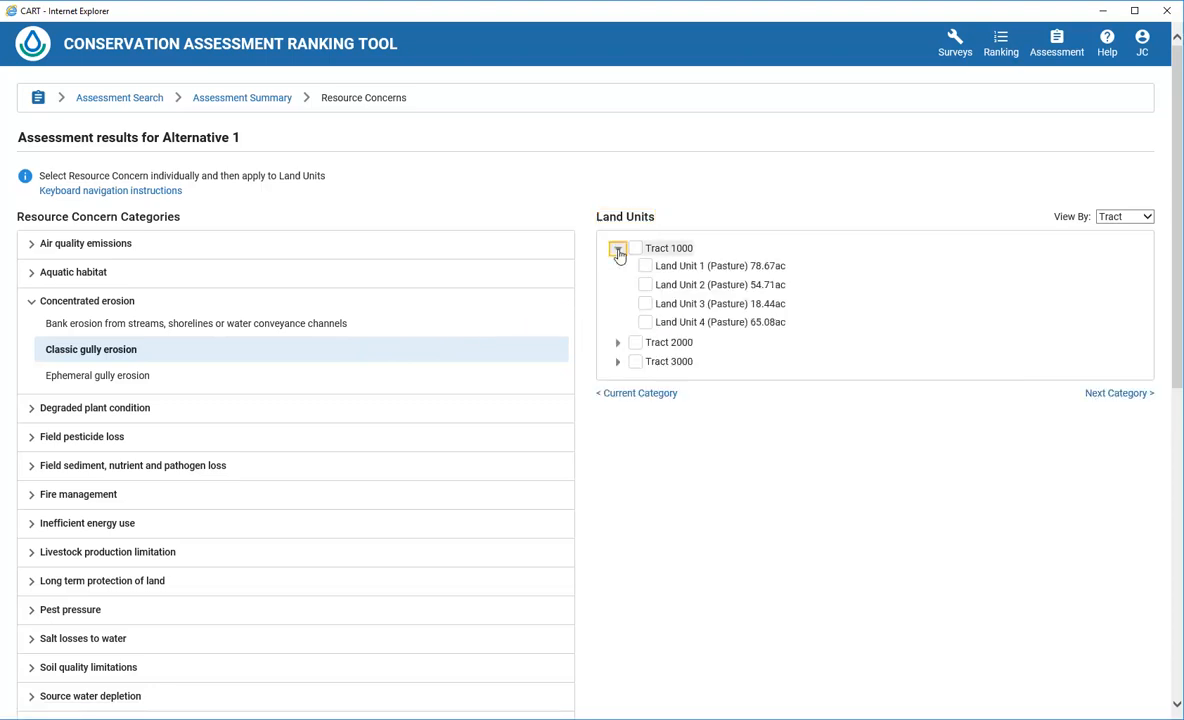
pyautogui.click(618, 343)
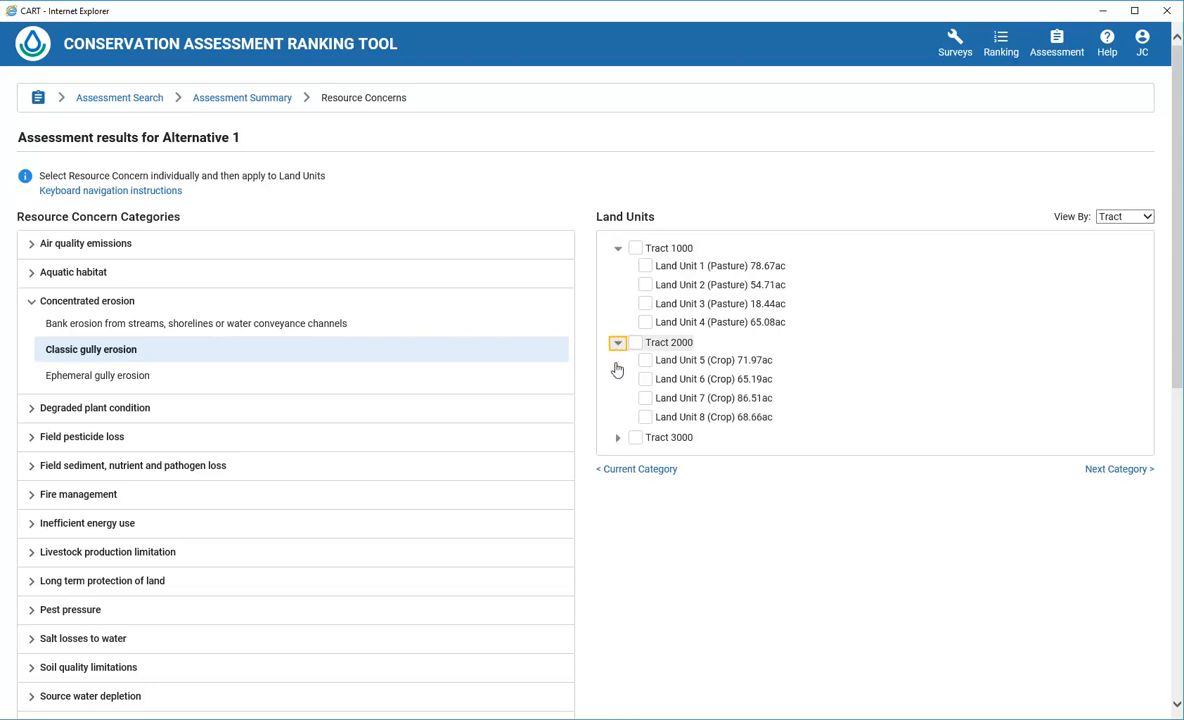
pyautogui.click(617, 440)
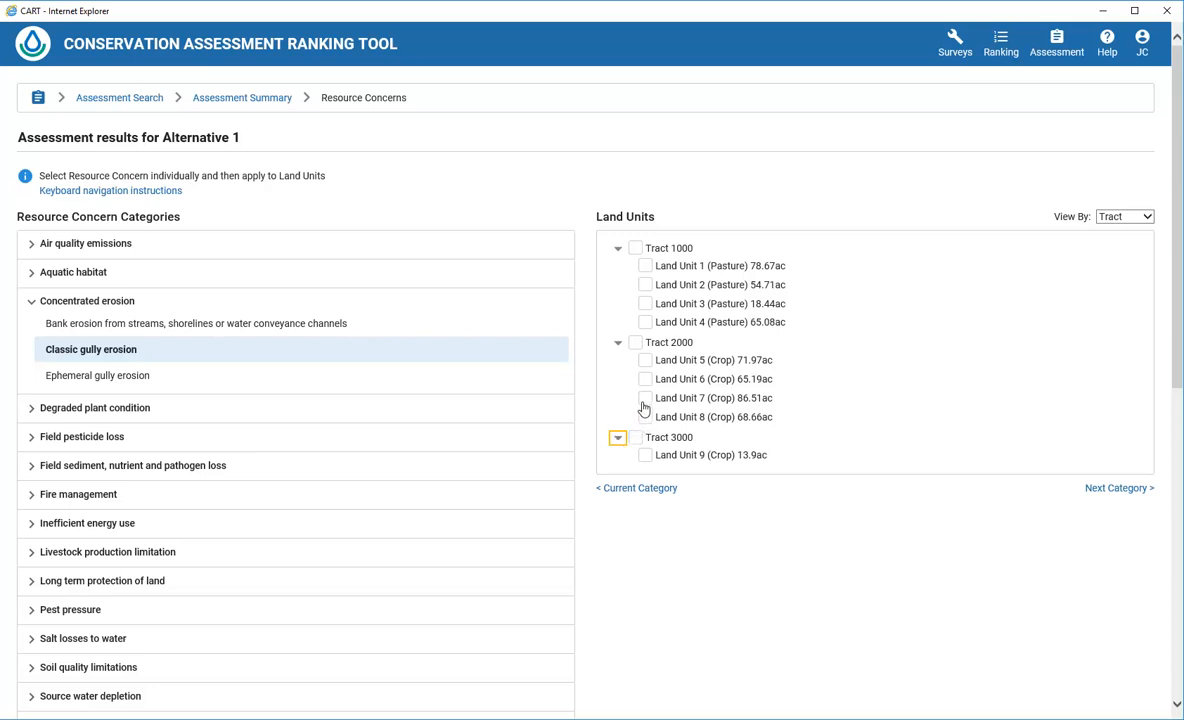
pyautogui.click(645, 400)
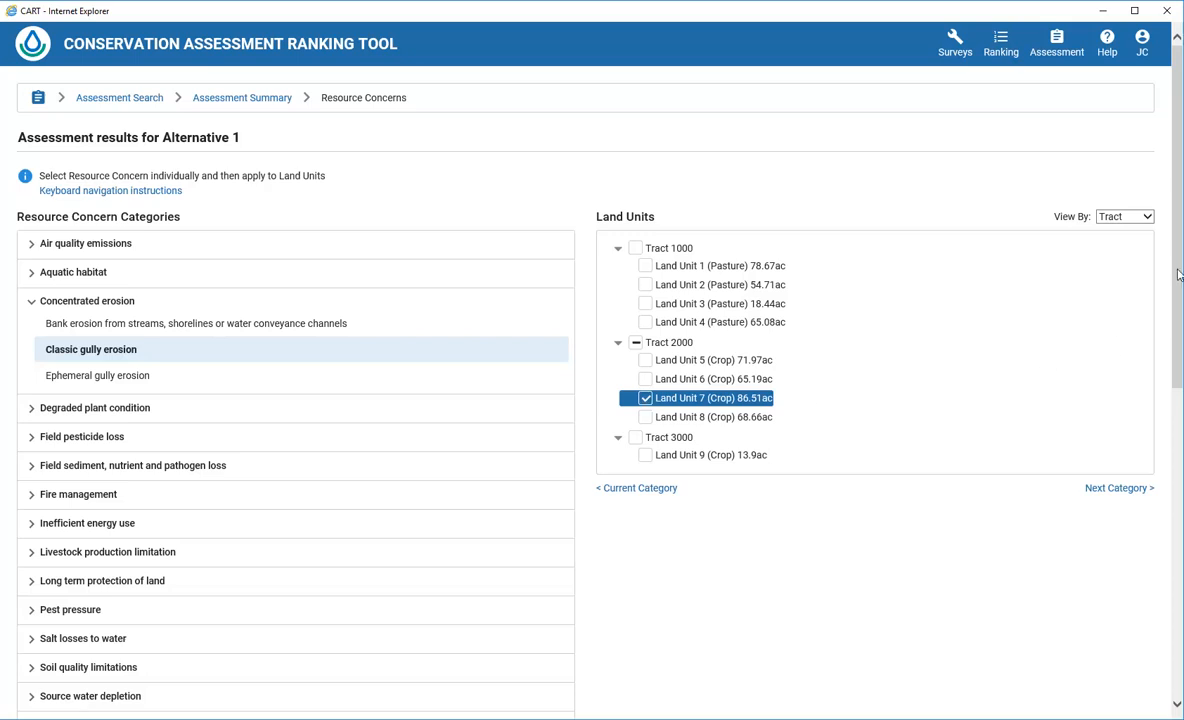
pyautogui.moveTo(1178, 280); pyautogui.dragTo(1179, 310)
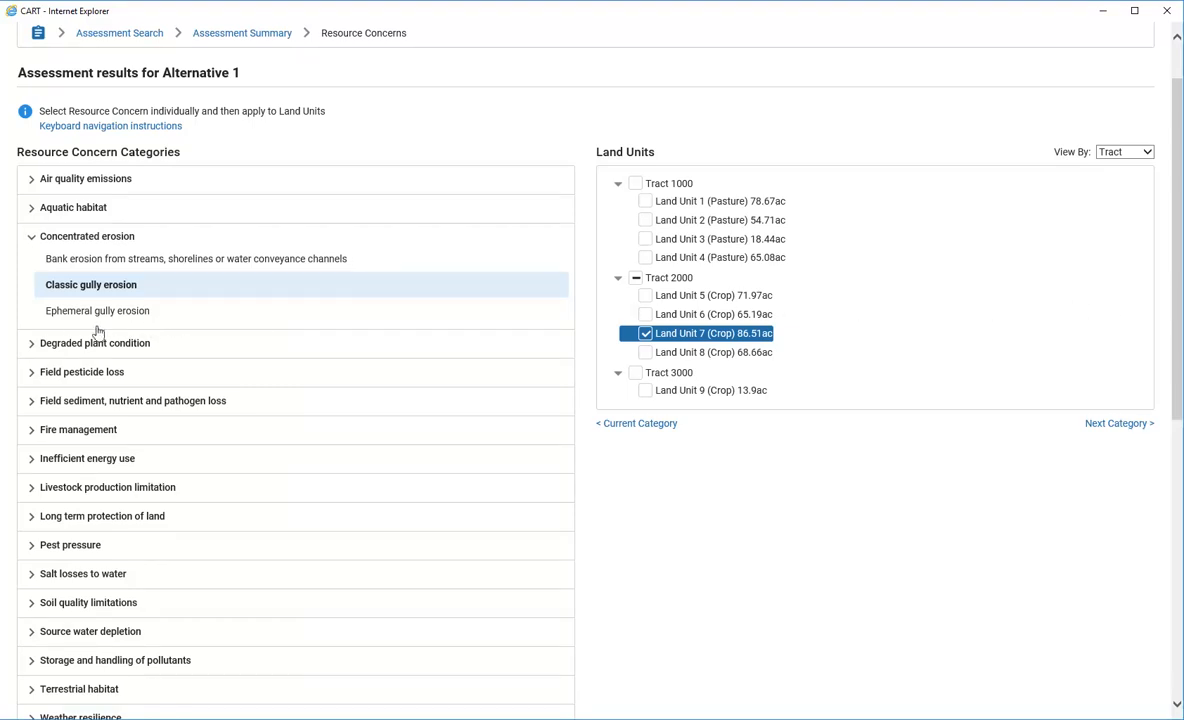
# Apply Plant productivity and health, under Degraded plant condition, to all of Tract 1000
pyautogui.click(30, 346)
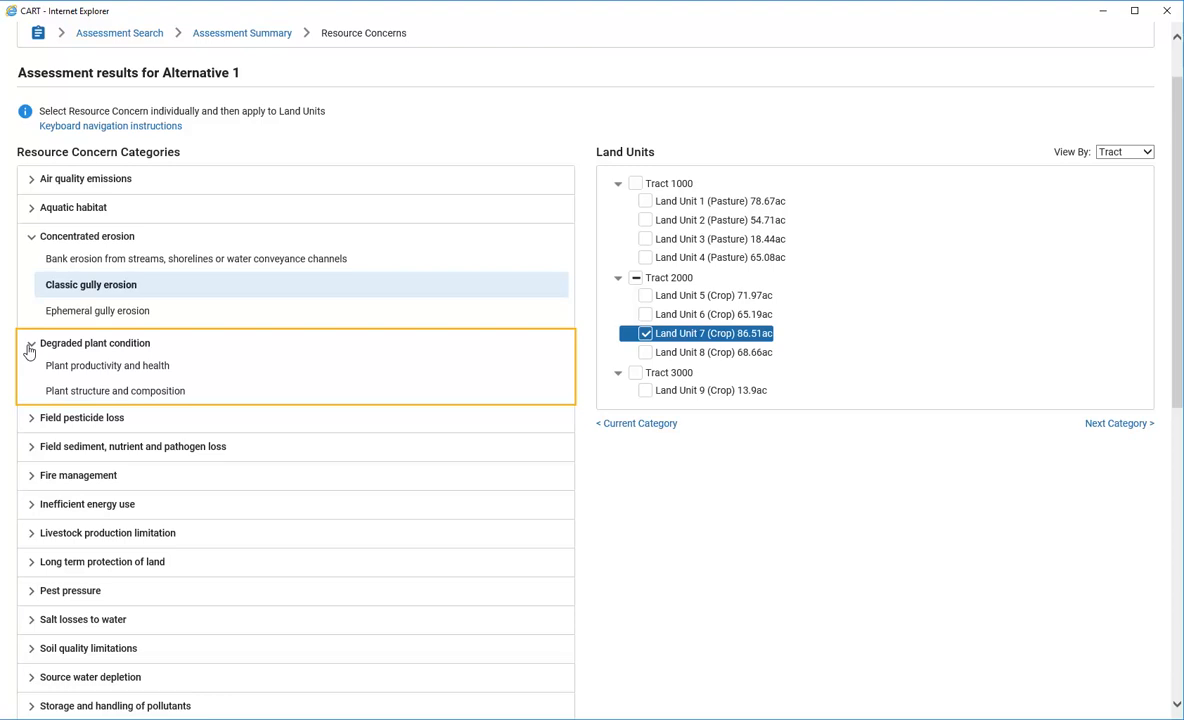
pyautogui.click(125, 367)
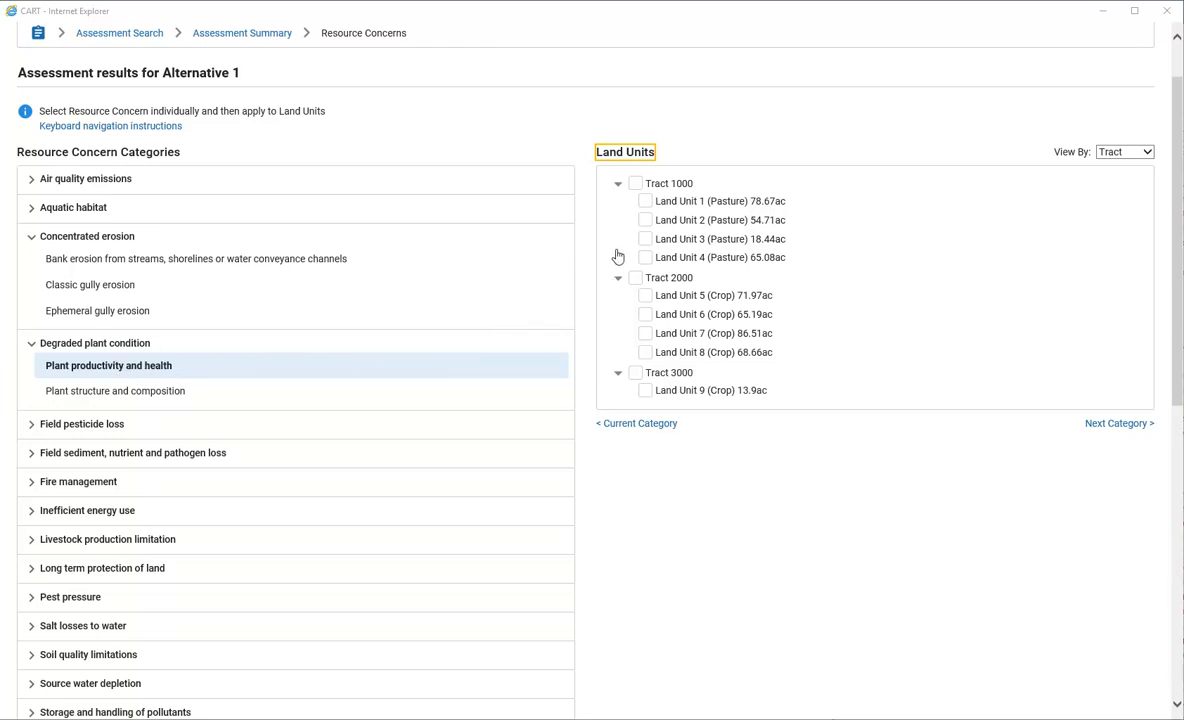
pyautogui.click(636, 185)
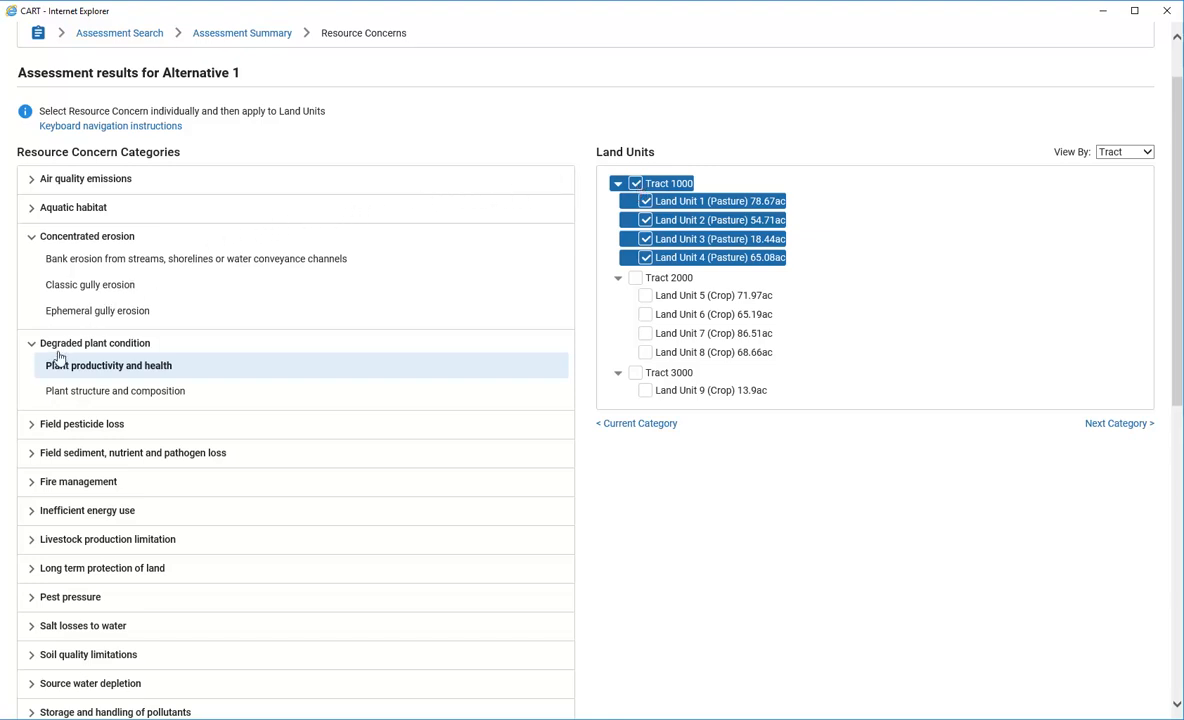
# Apply Nutrients transported to surface water to Tracts 1000 and 2000, and sediment to Tract 2000
pyautogui.click(32, 456)
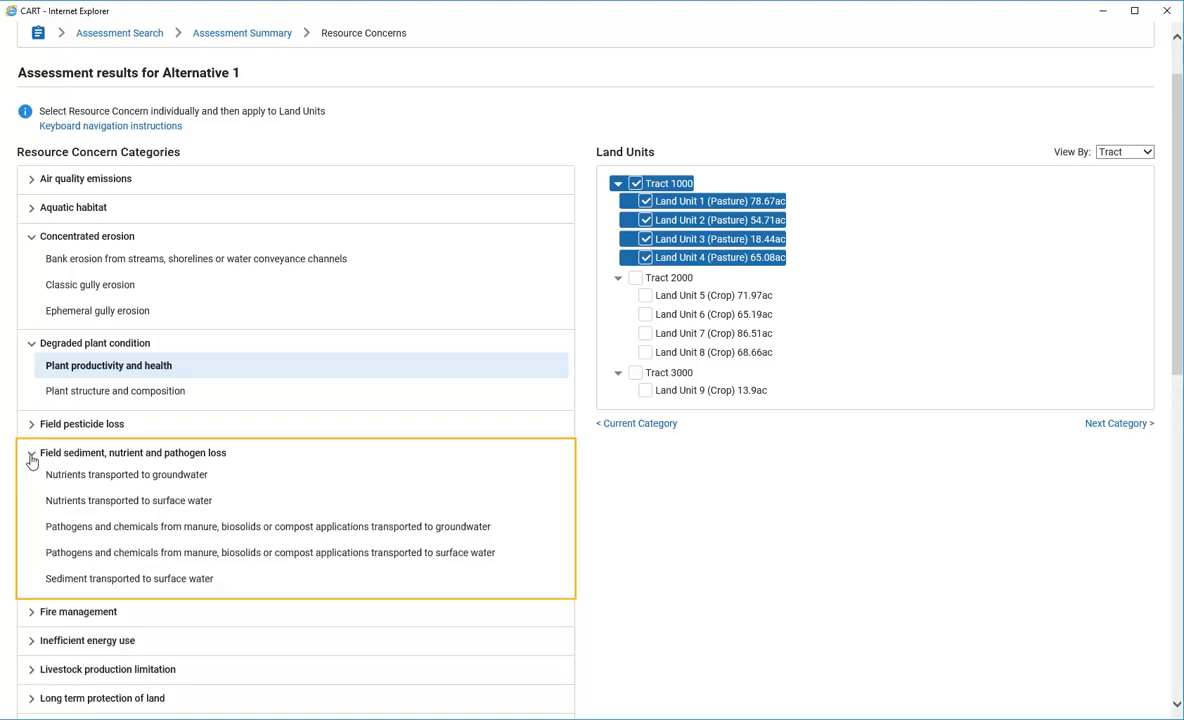
pyautogui.click(130, 508)
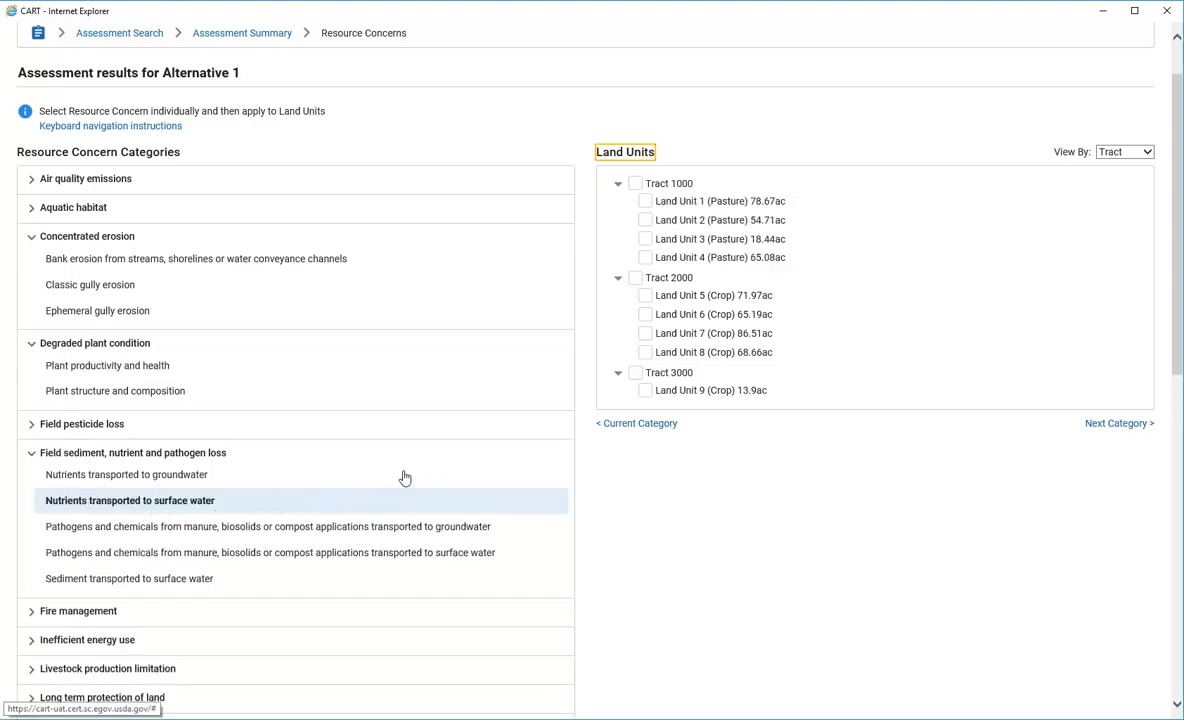
pyautogui.click(637, 185)
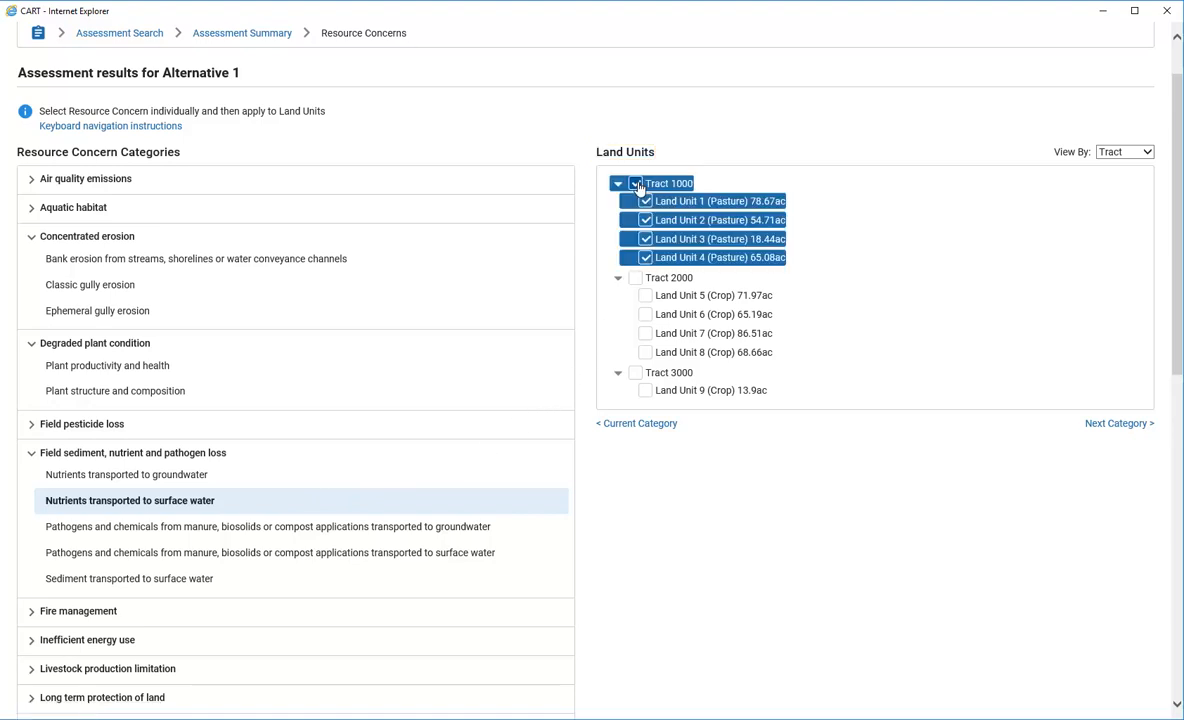
pyautogui.click(636, 279)
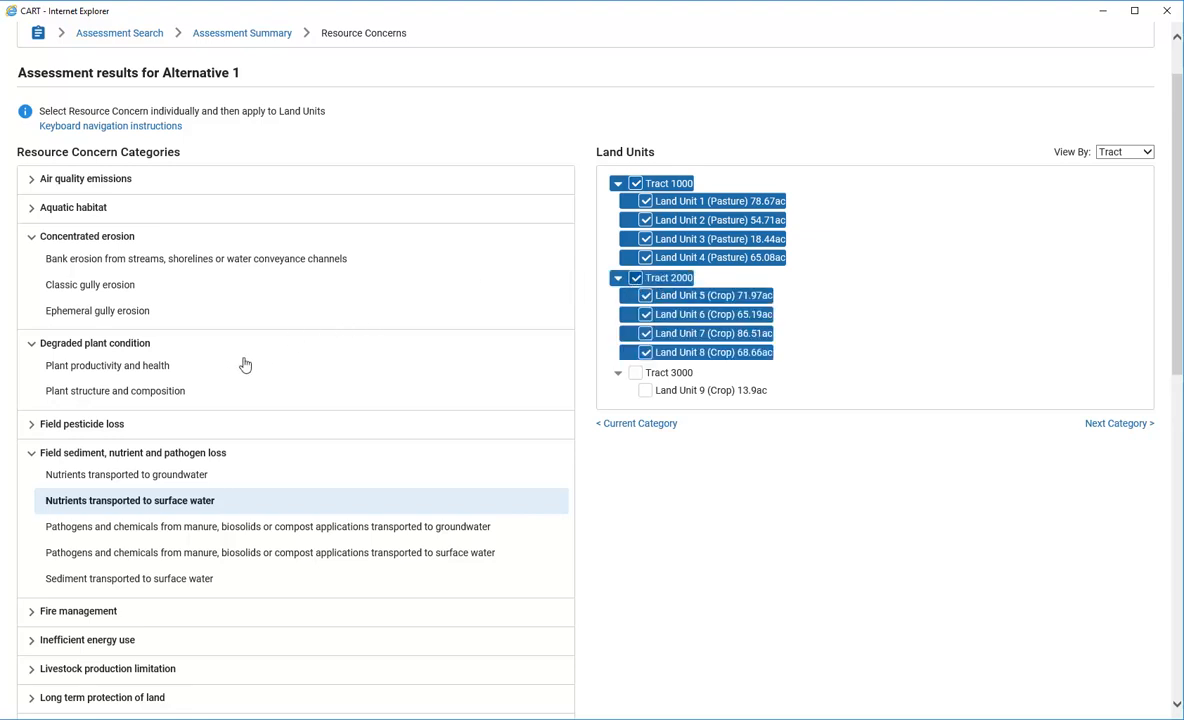
pyautogui.click(128, 580)
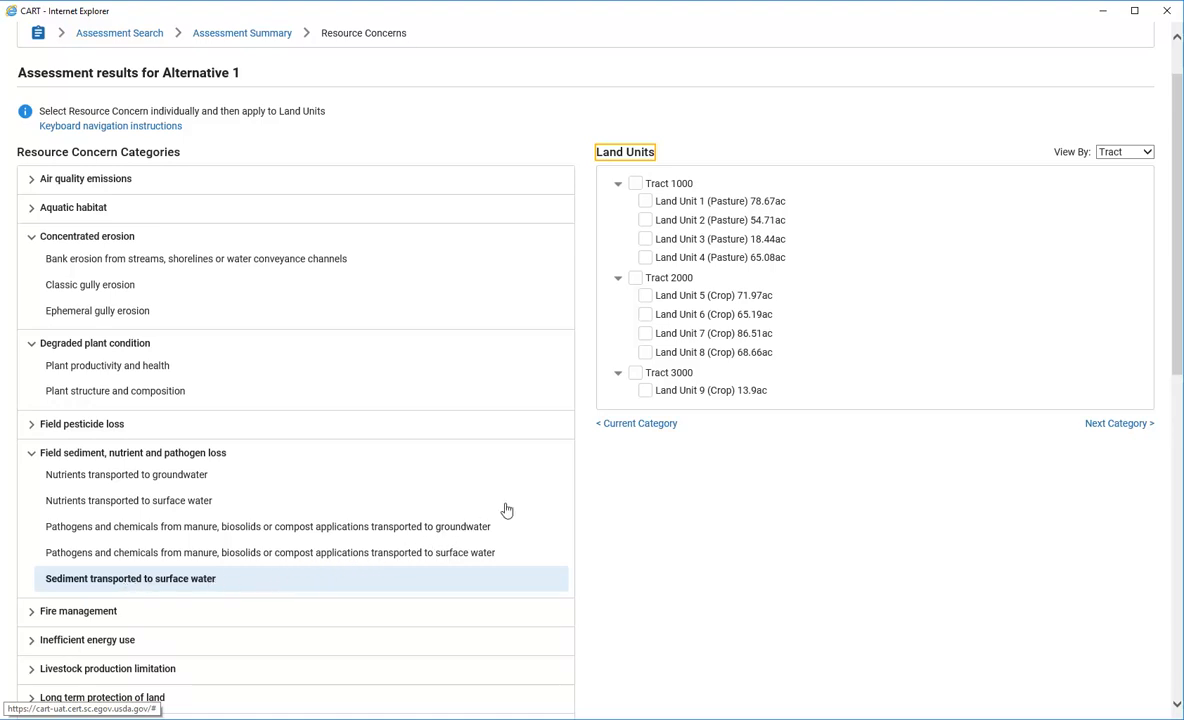
pyautogui.click(636, 278)
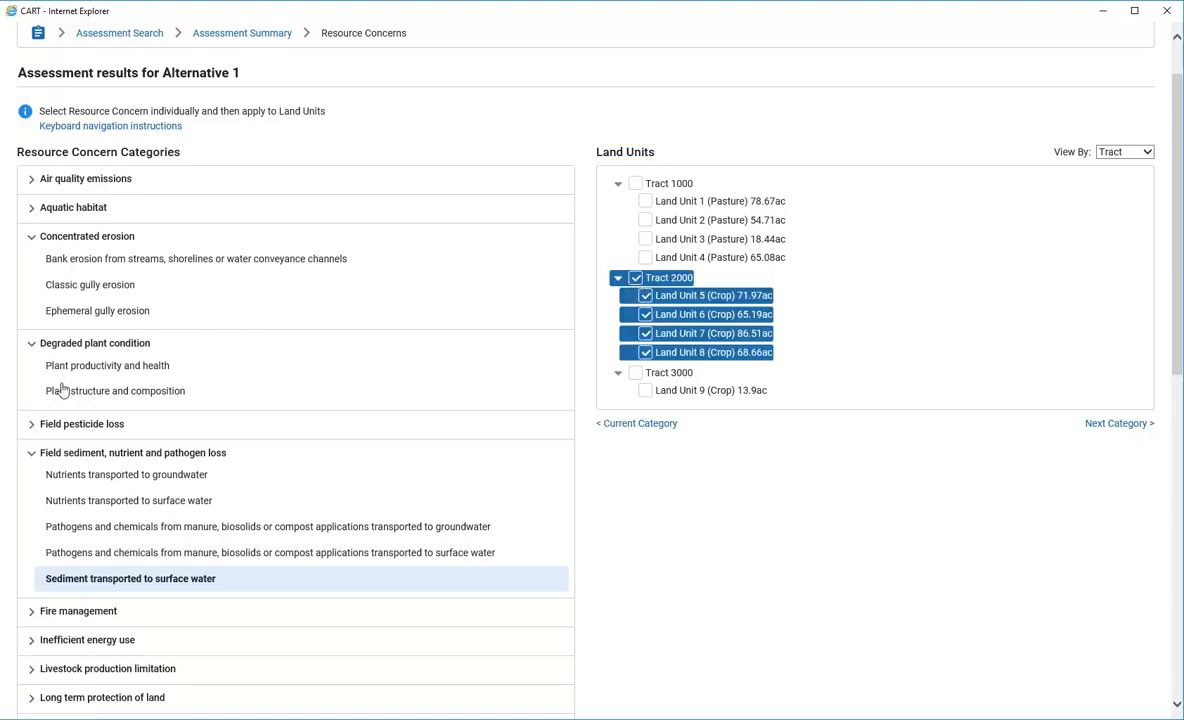
# Apply the livestock water quantity, quality and distribution concern to Land Unit 1
pyautogui.click(32, 453)
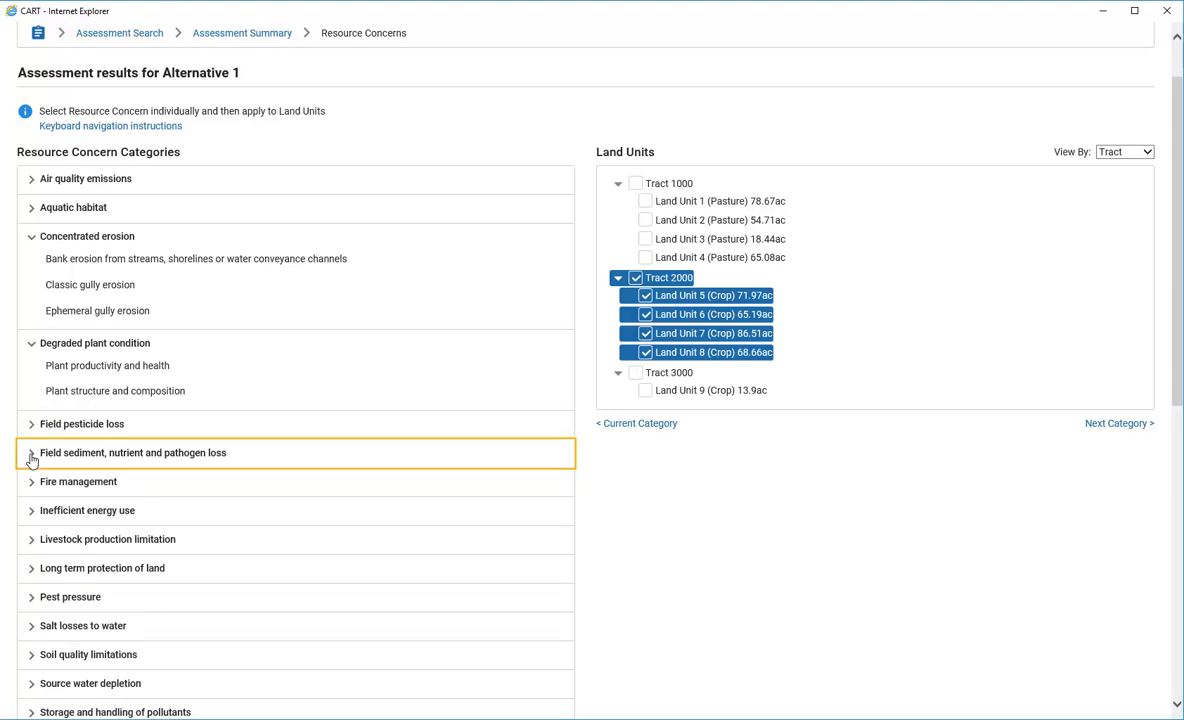
pyautogui.click(32, 542)
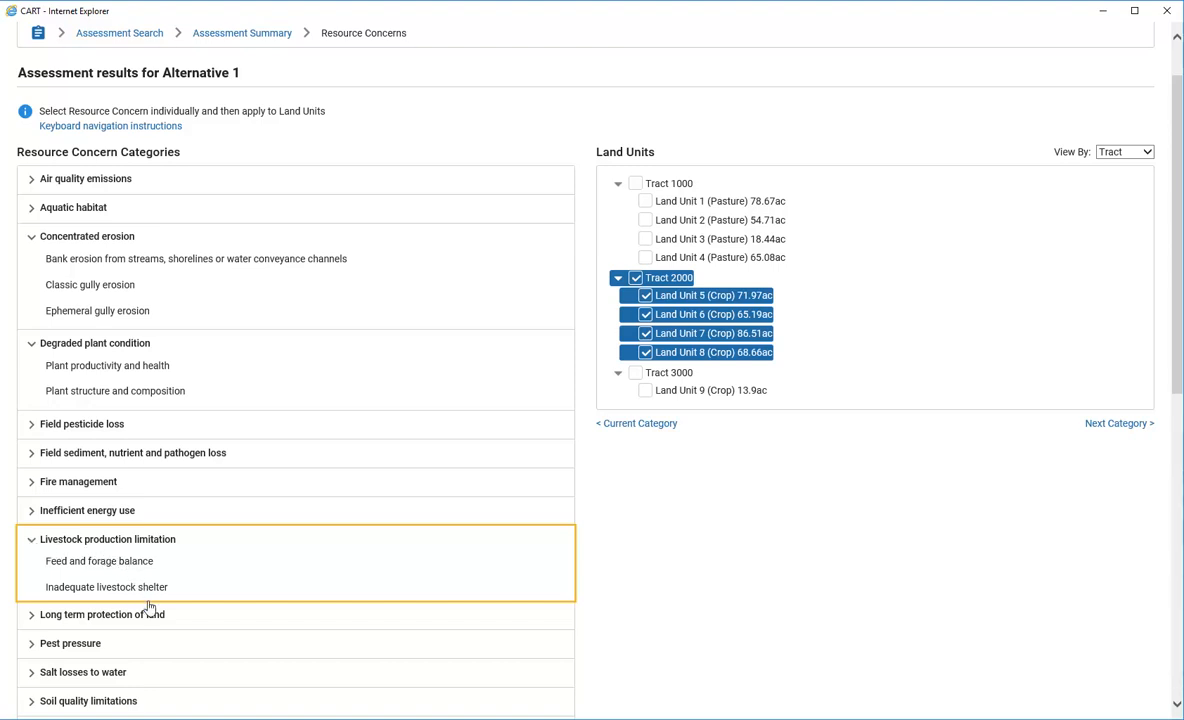
pyautogui.click(272, 613)
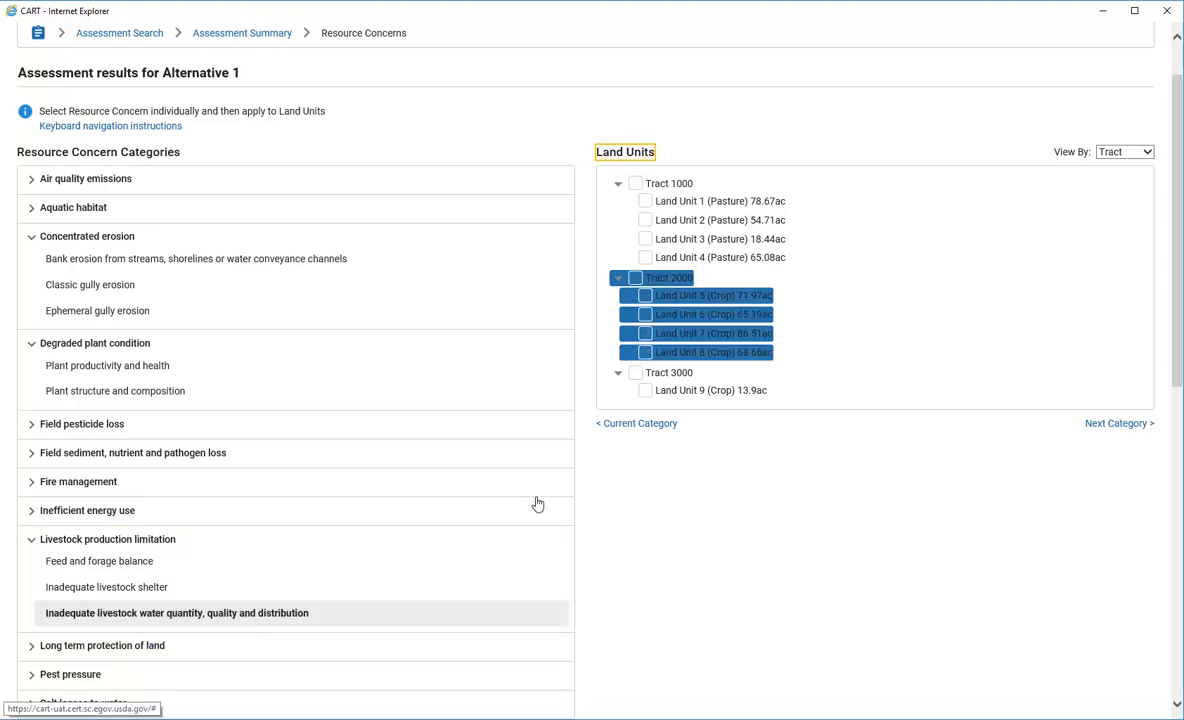
pyautogui.click(645, 202)
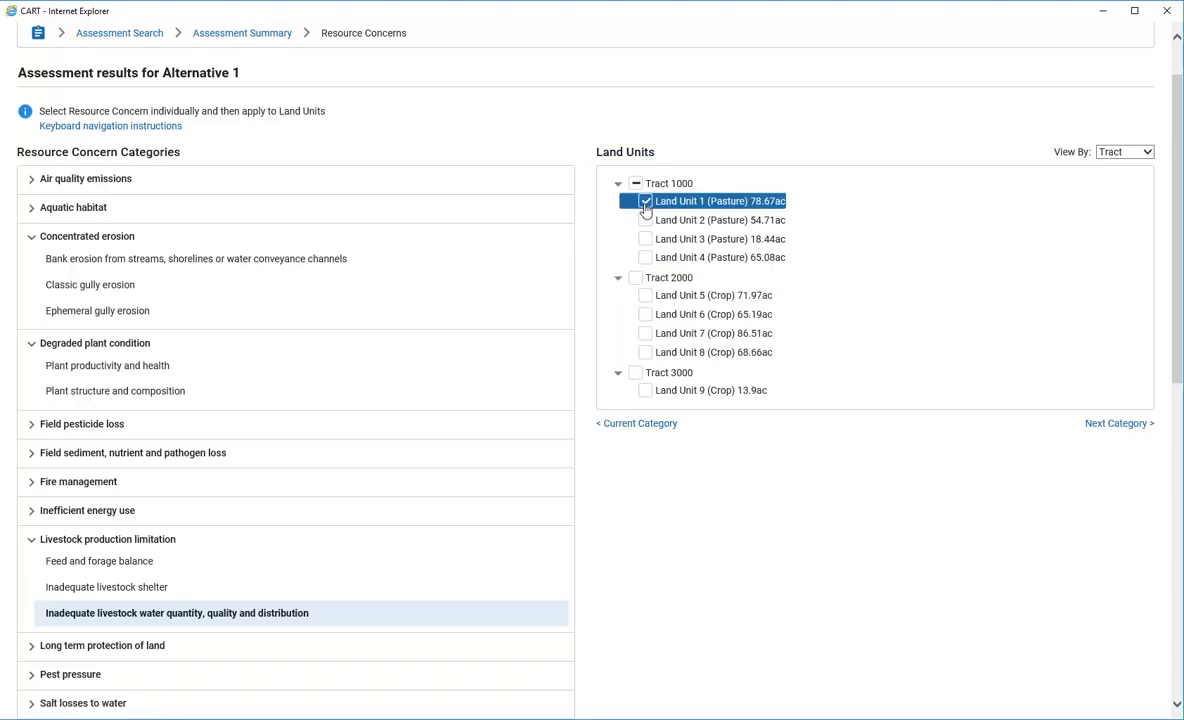
pyautogui.click(31, 545)
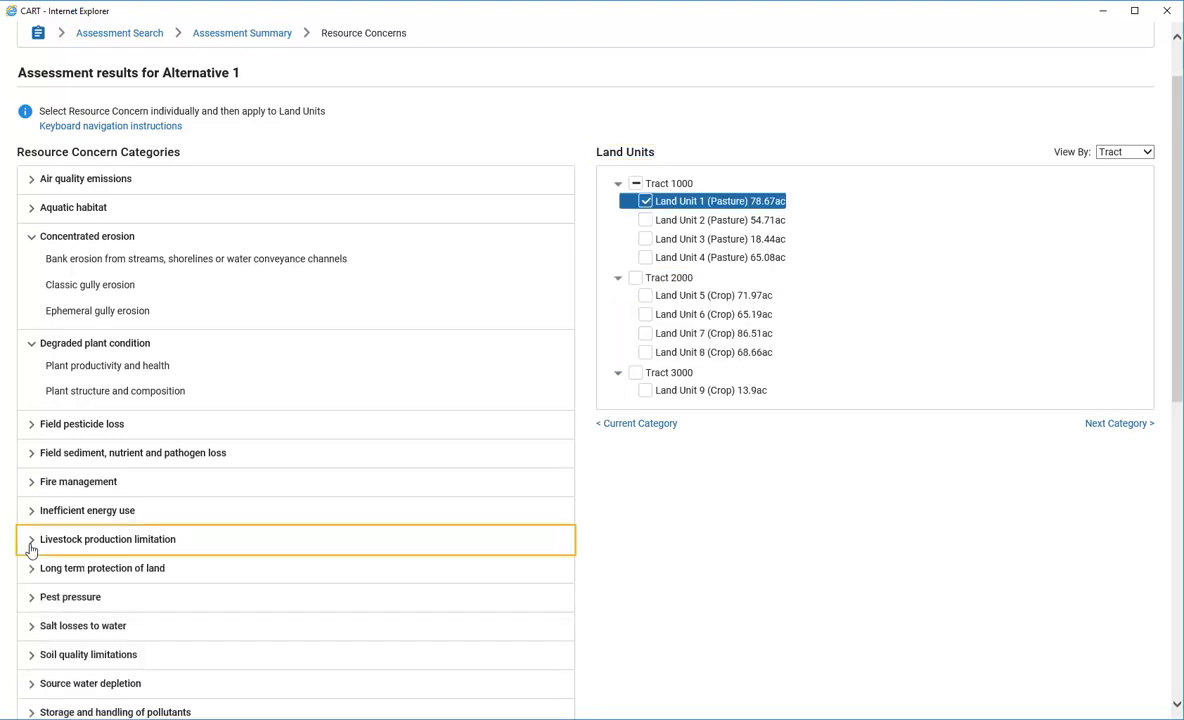
# Apply the Plant pest pressure concern to all Tract 1000 land units
pyautogui.click(31, 600)
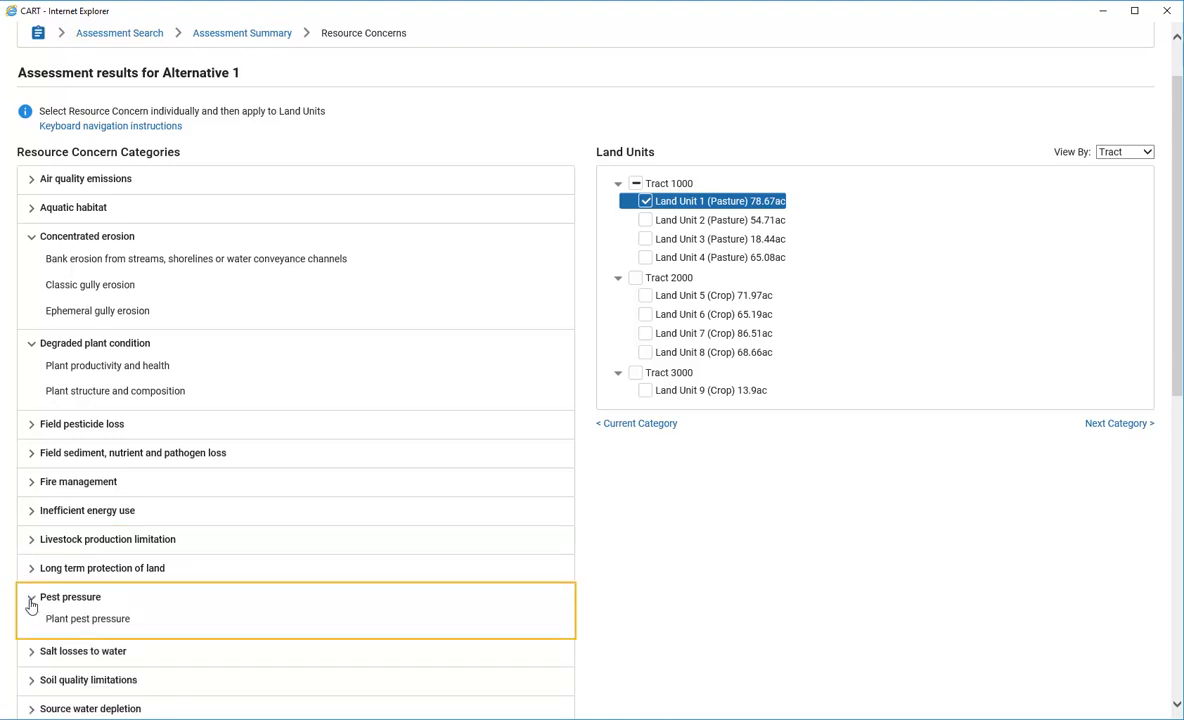
pyautogui.click(108, 624)
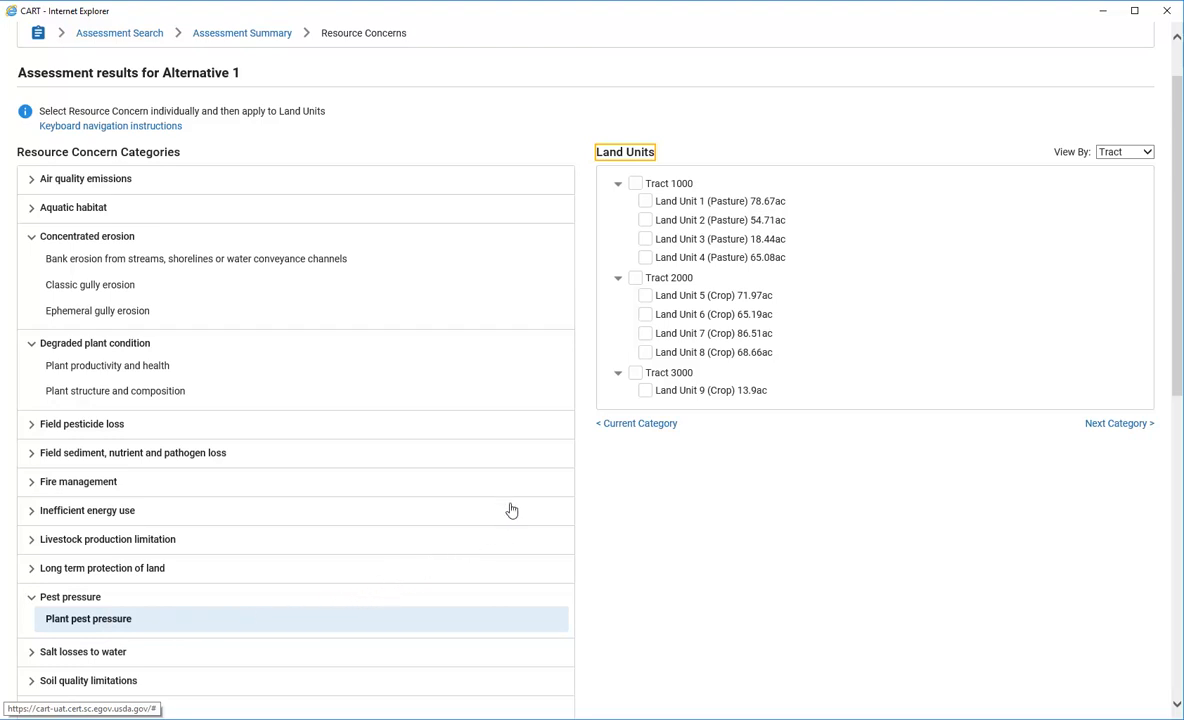
pyautogui.click(634, 184)
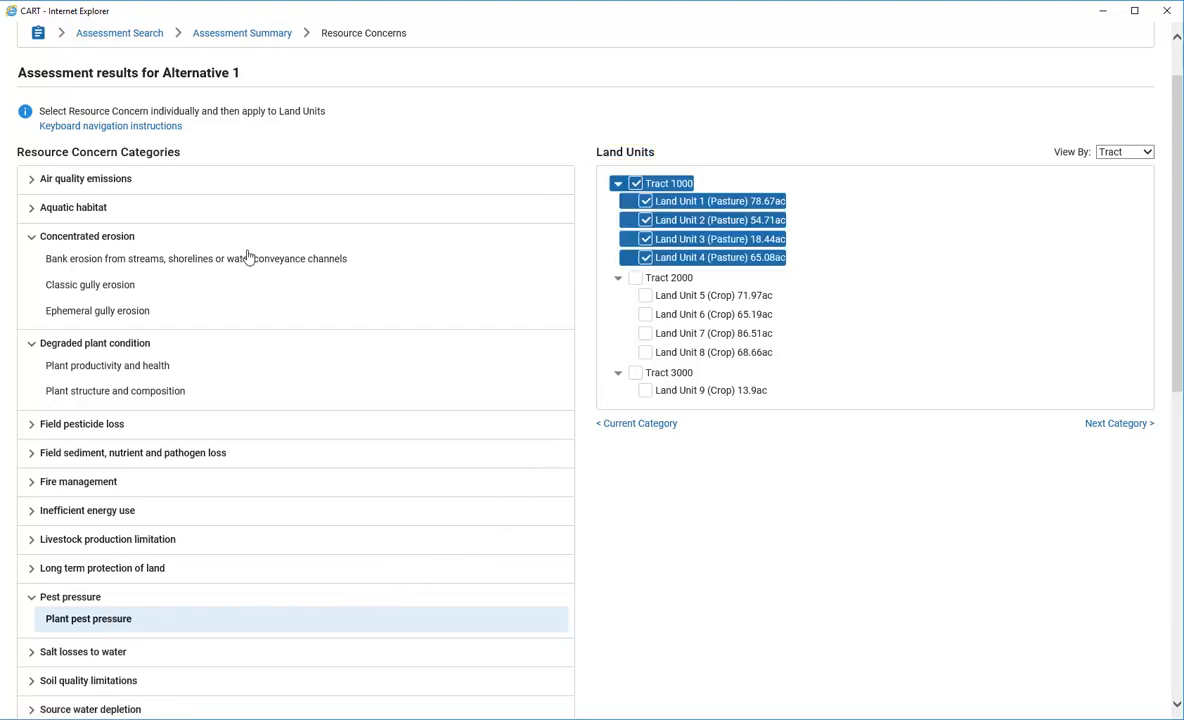
pyautogui.click(33, 598)
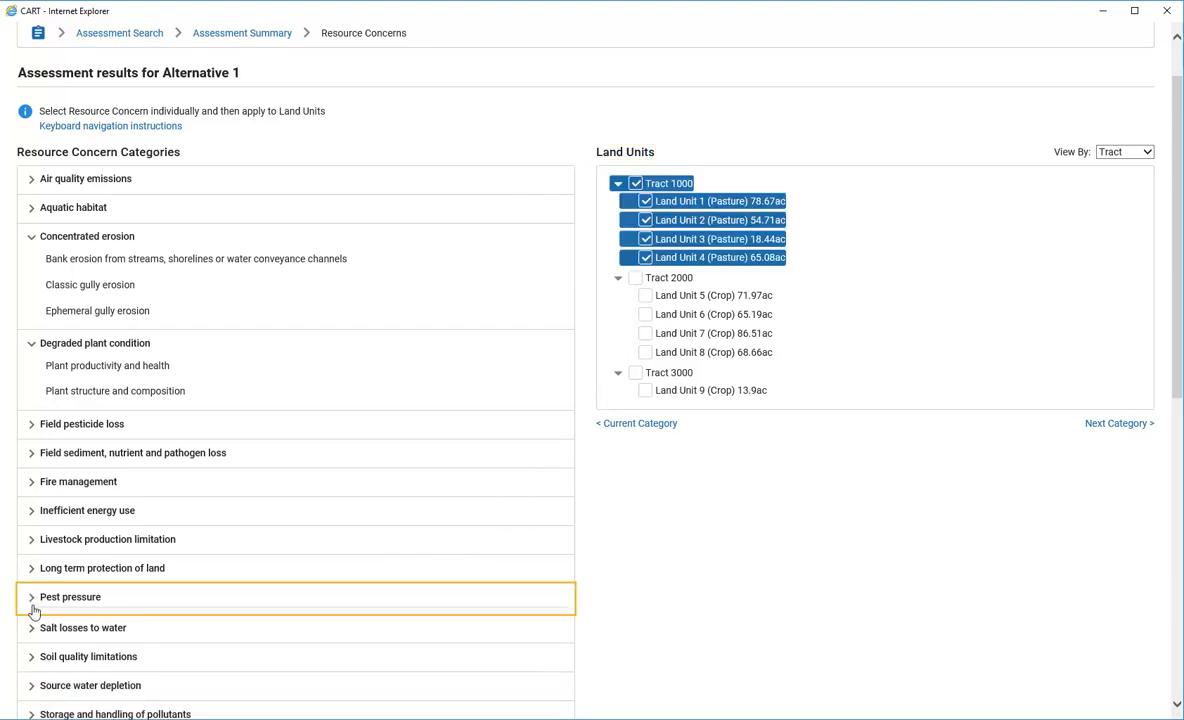
pyautogui.click(33, 657)
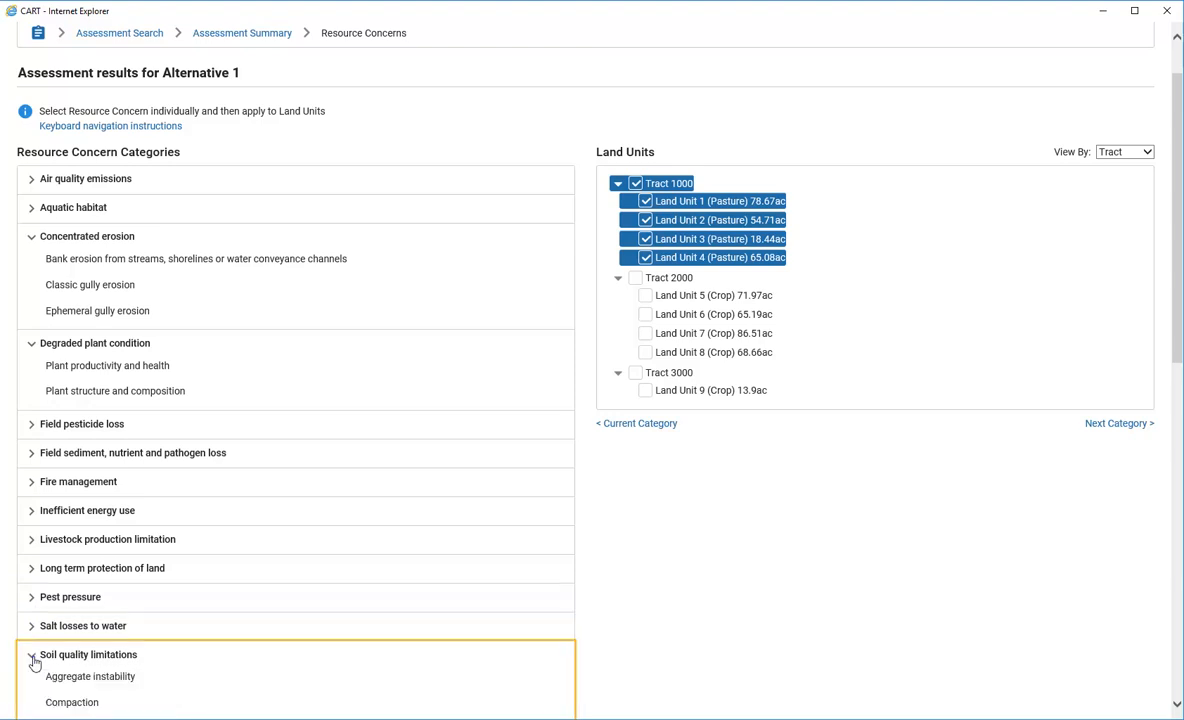
# Apply Aggregate instability to Tract 2000 and collapse the open concern categories
pyautogui.click(122, 678)
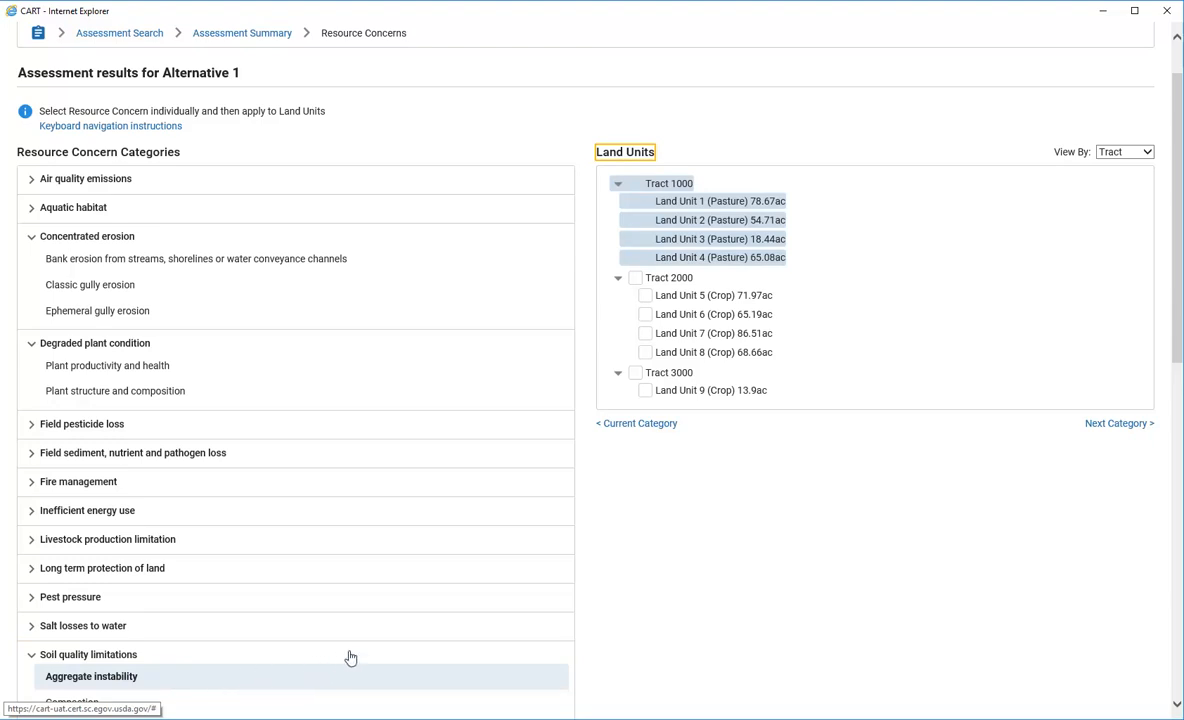
pyautogui.click(634, 280)
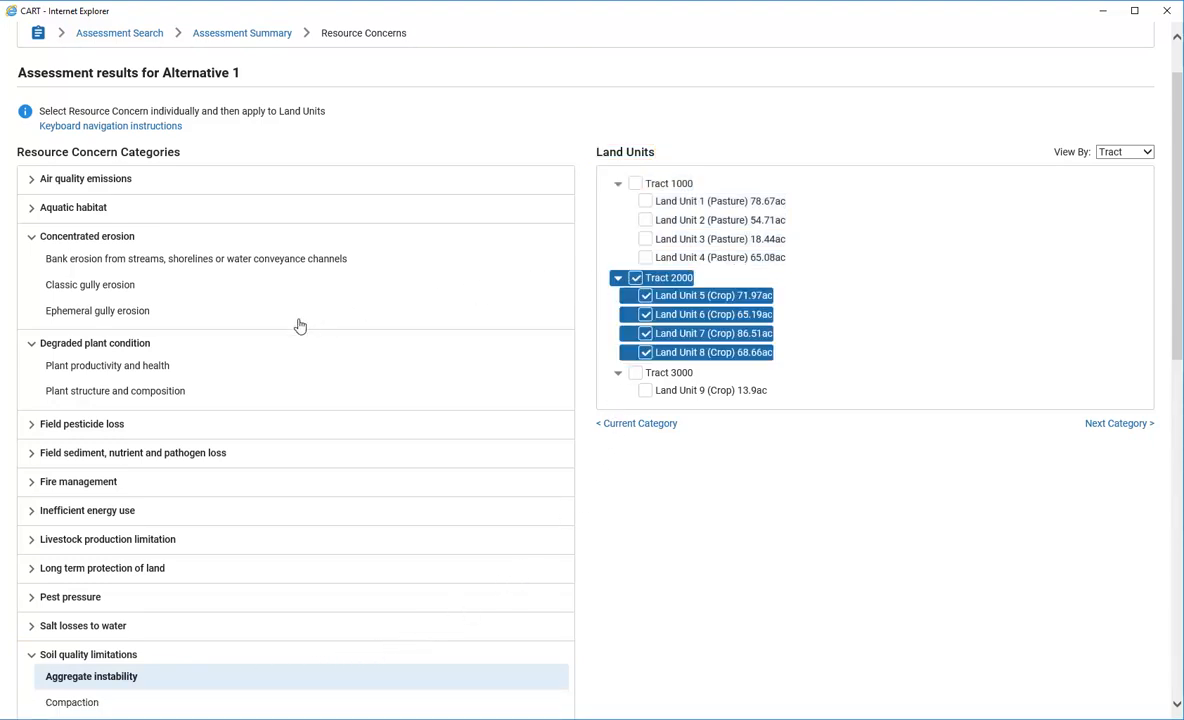
pyautogui.click(33, 656)
pyautogui.click(32, 237)
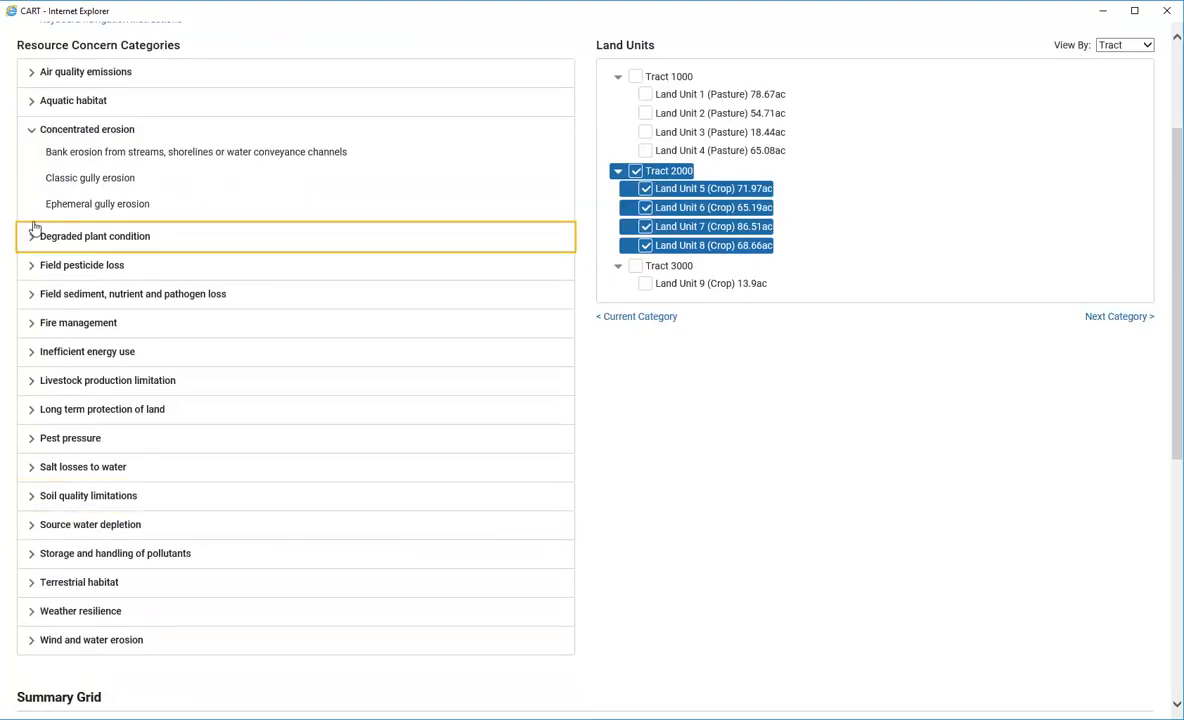
pyautogui.click(33, 133)
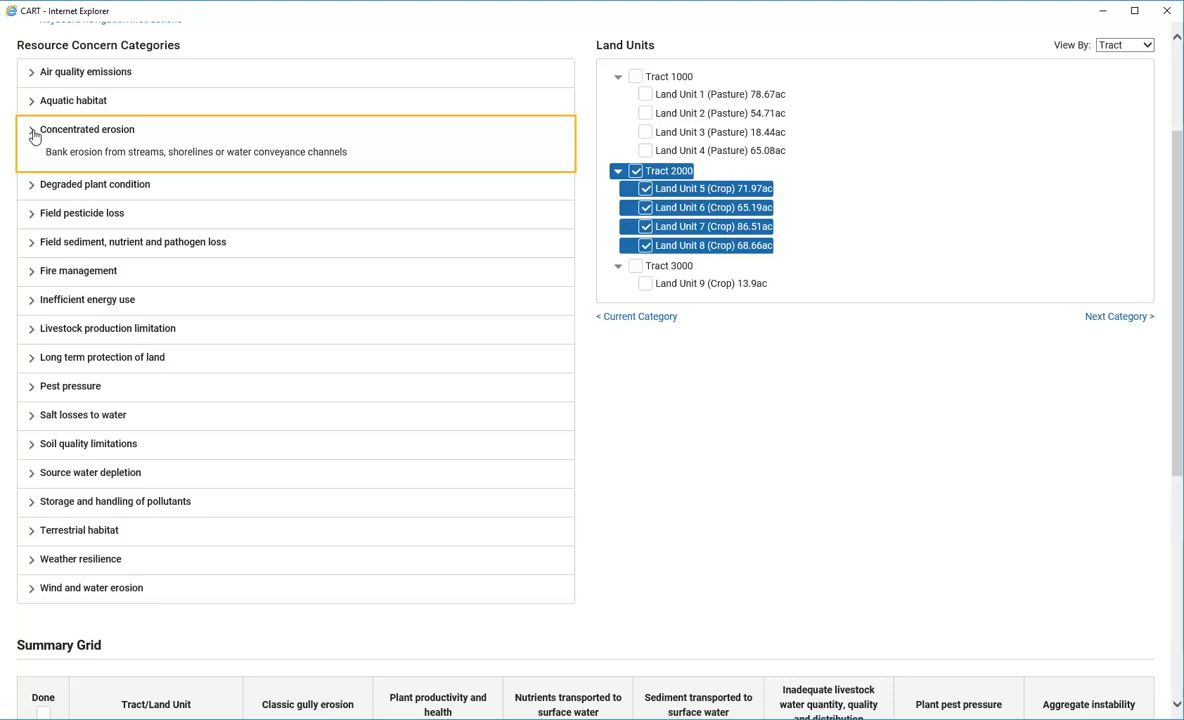
# Apply Seasonal high water table to Tract 3000's Land Unit 9
pyautogui.click(31, 538)
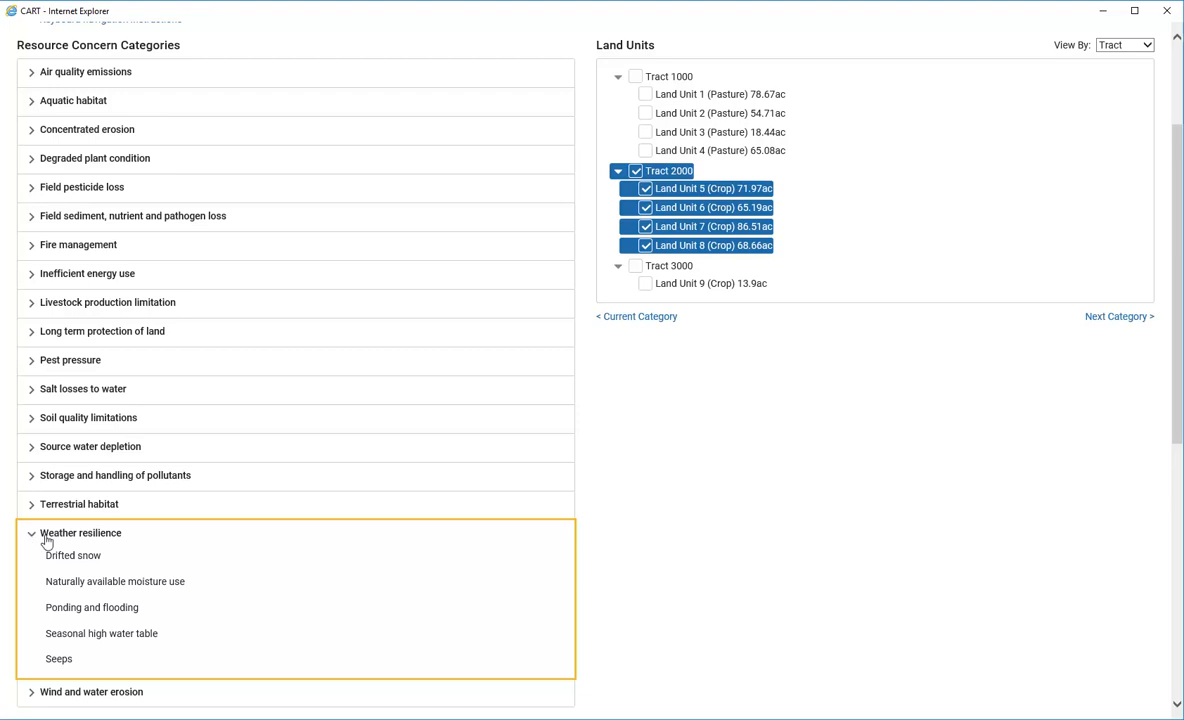
pyautogui.click(90, 636)
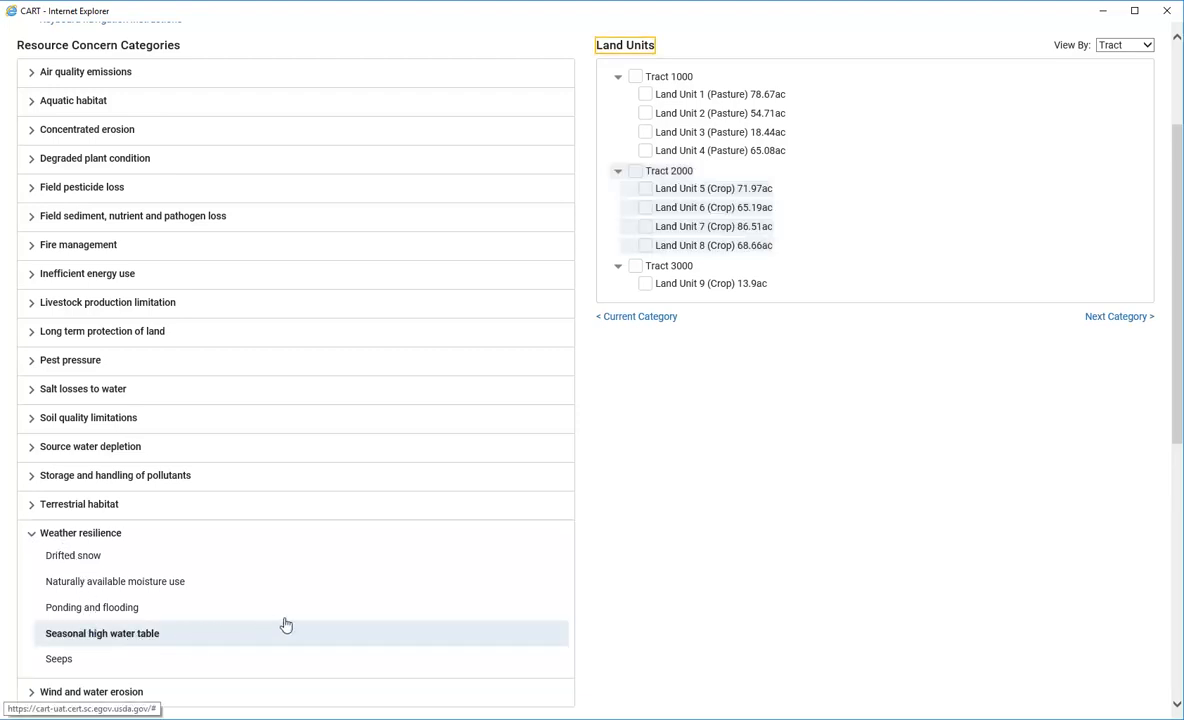
pyautogui.click(635, 266)
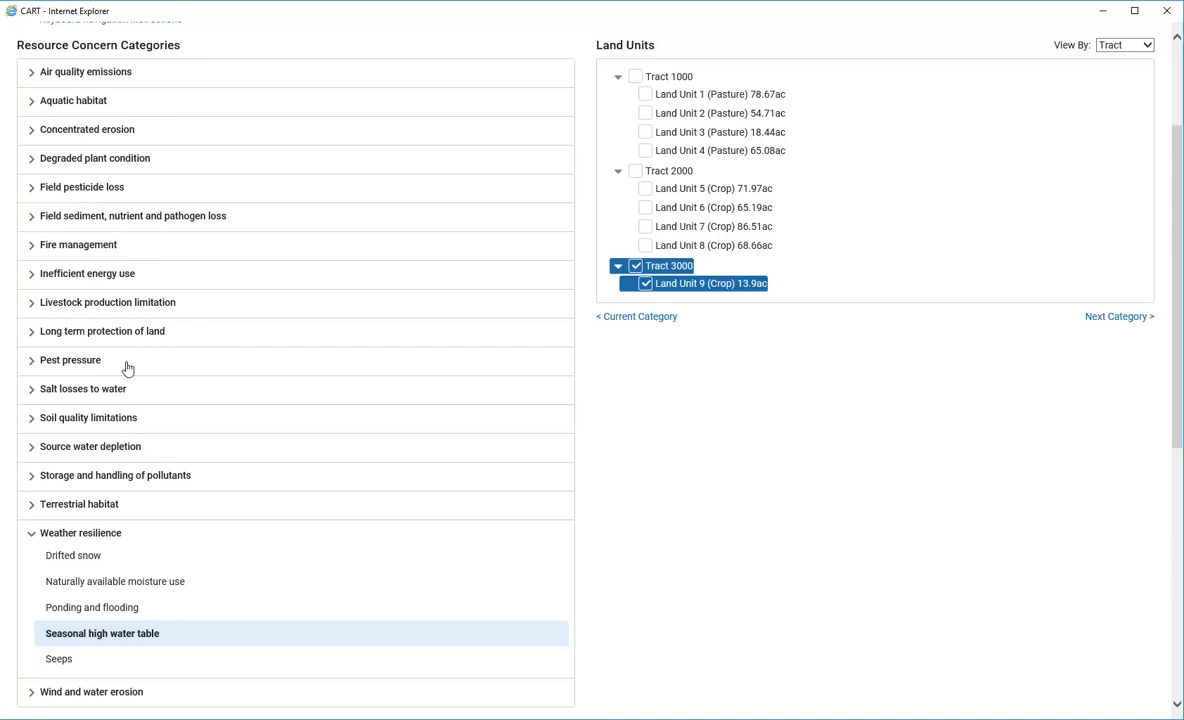
pyautogui.click(31, 535)
# Apply Sheet and rill erosion to Tracts 2000 and 3000
pyautogui.click(30, 565)
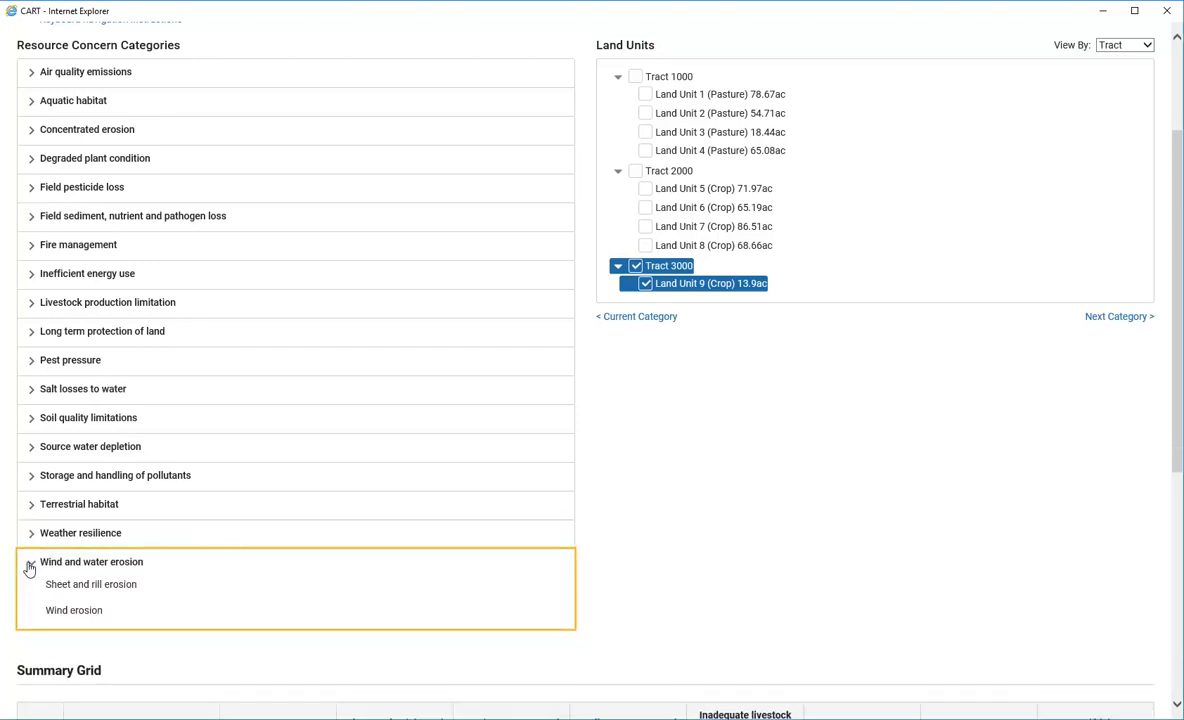
pyautogui.click(72, 587)
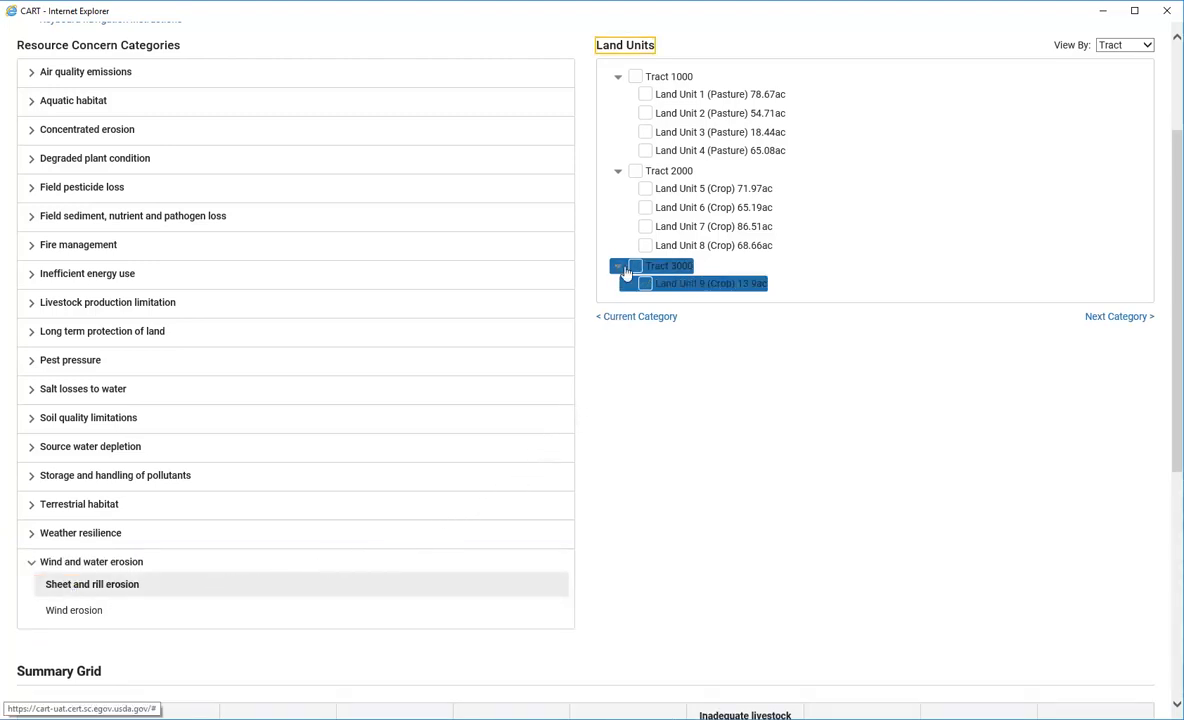
pyautogui.click(634, 174)
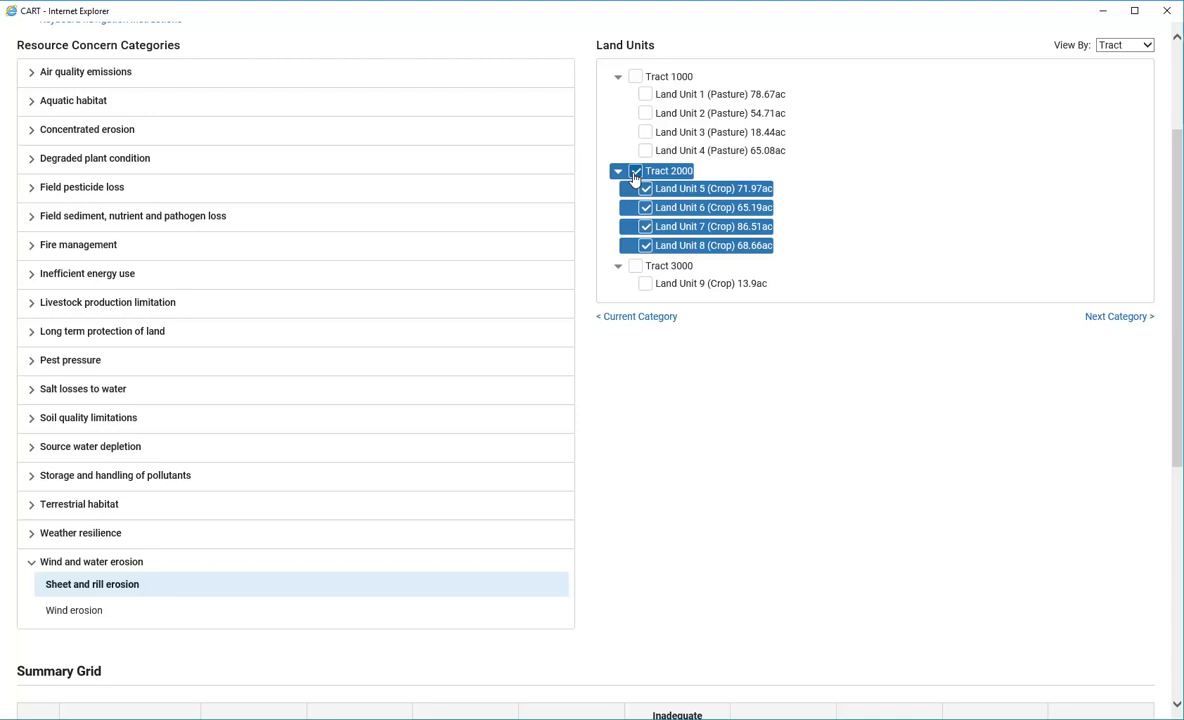
pyautogui.click(636, 267)
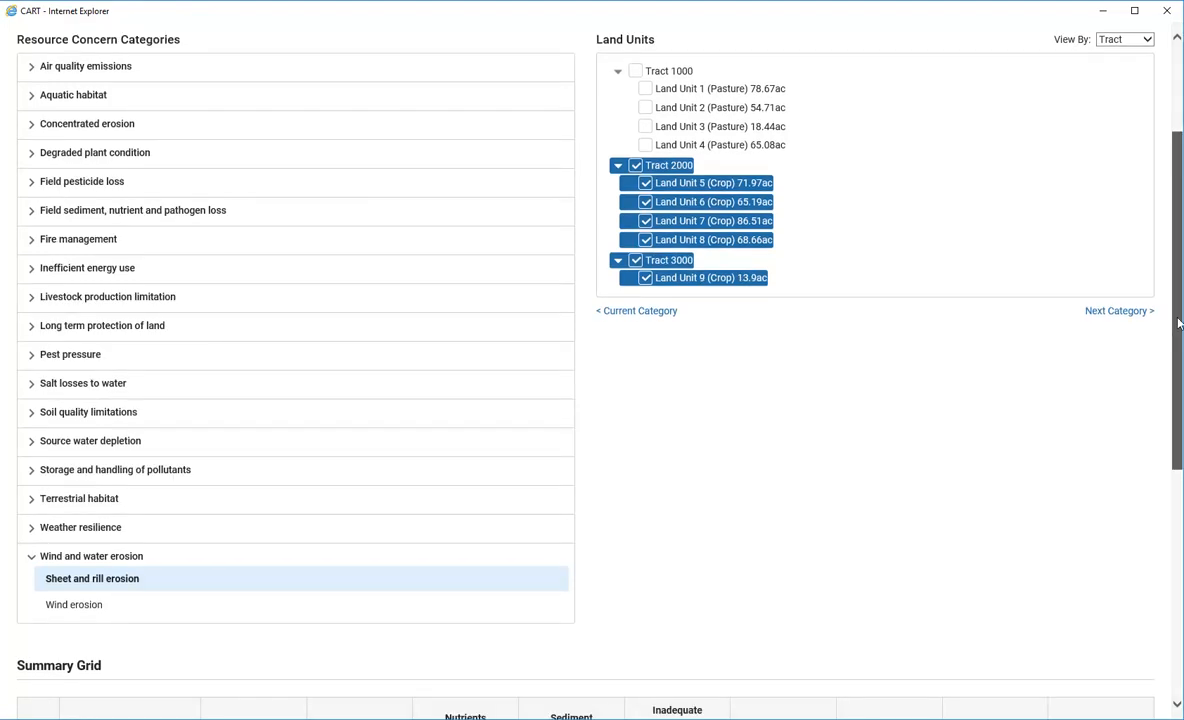
# Mark all nine land units Done in the Summary Grid and save the resource concerns
pyautogui.moveTo(1178, 316); pyautogui.dragTo(1177, 535)
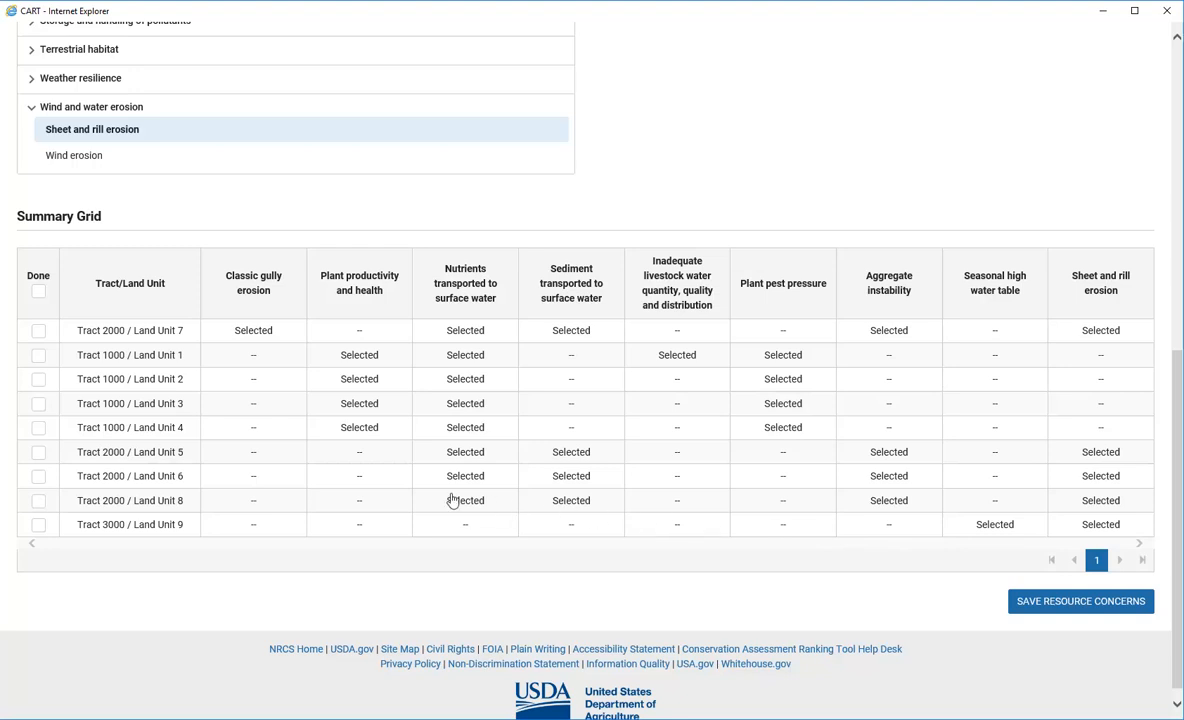
pyautogui.click(38, 291)
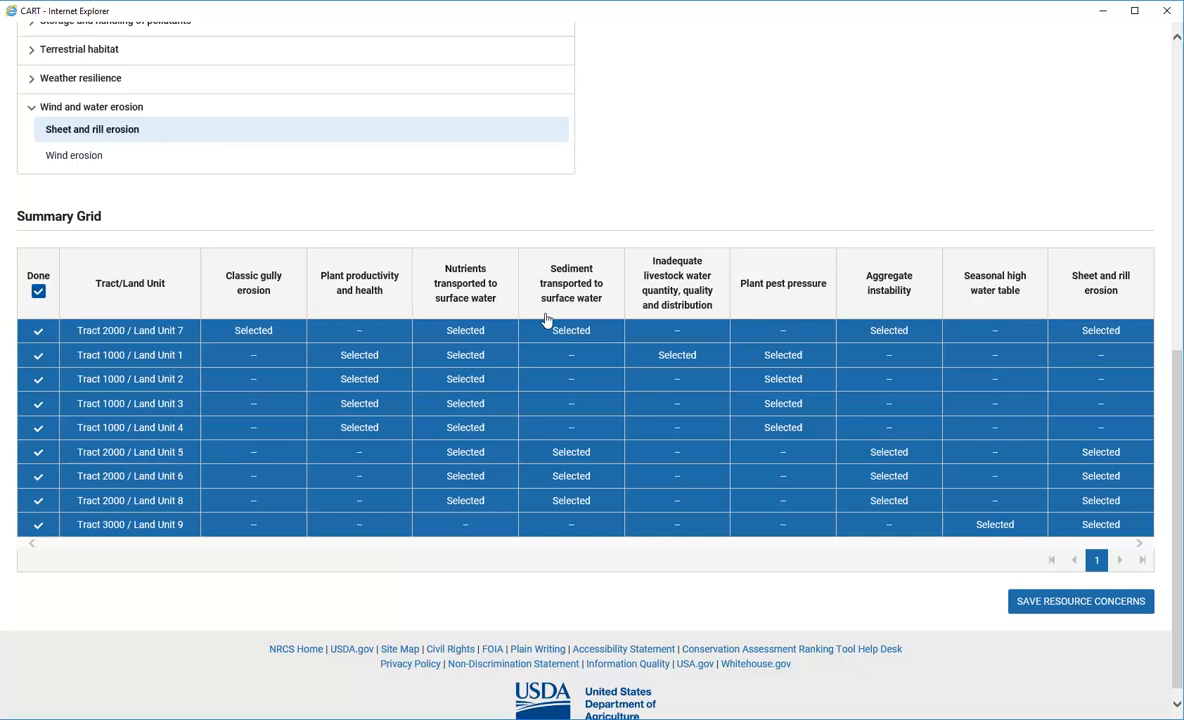
pyautogui.click(1096, 603)
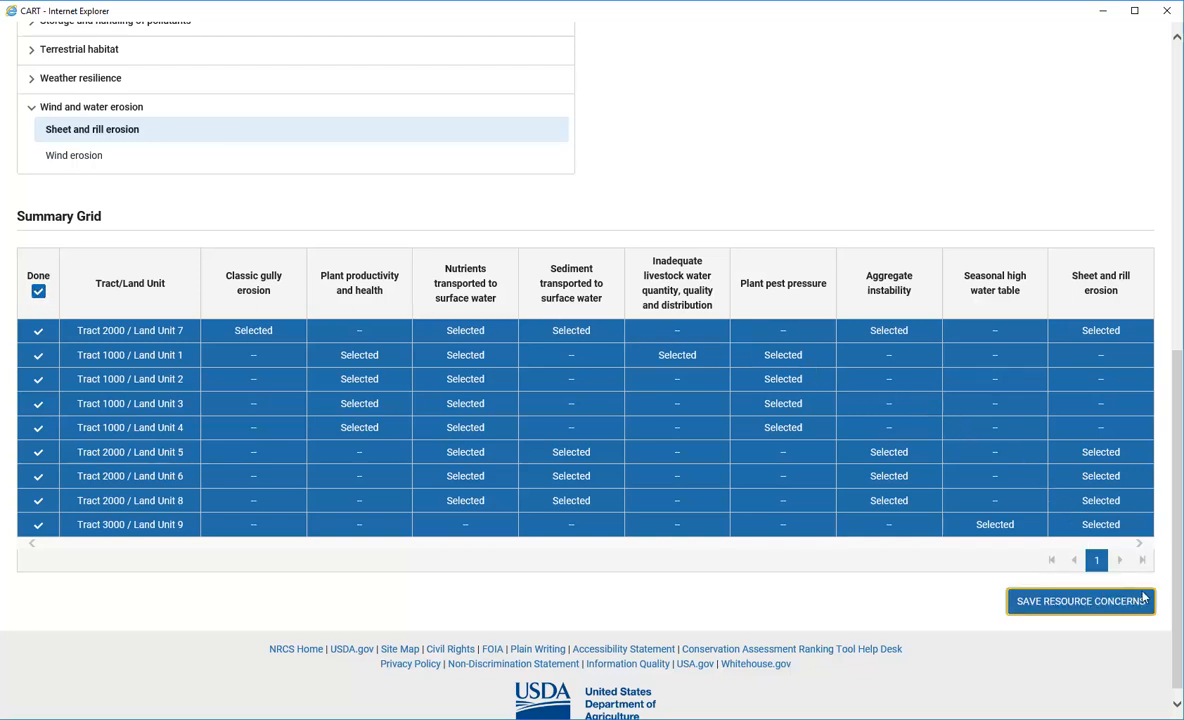
pyautogui.moveTo(1177, 535); pyautogui.dragTo(1177, 235)
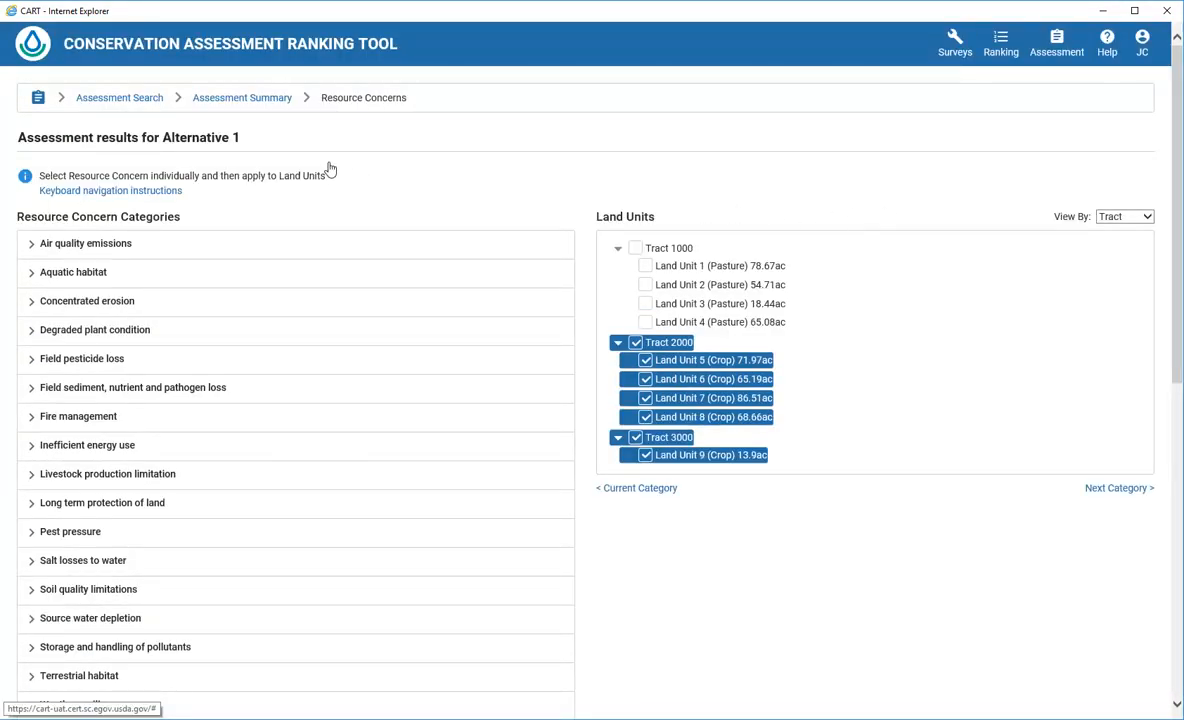
# Return to the Assessment Summary dashboard and go to Alternative 1's Resource Inventory page
pyautogui.click(207, 96)
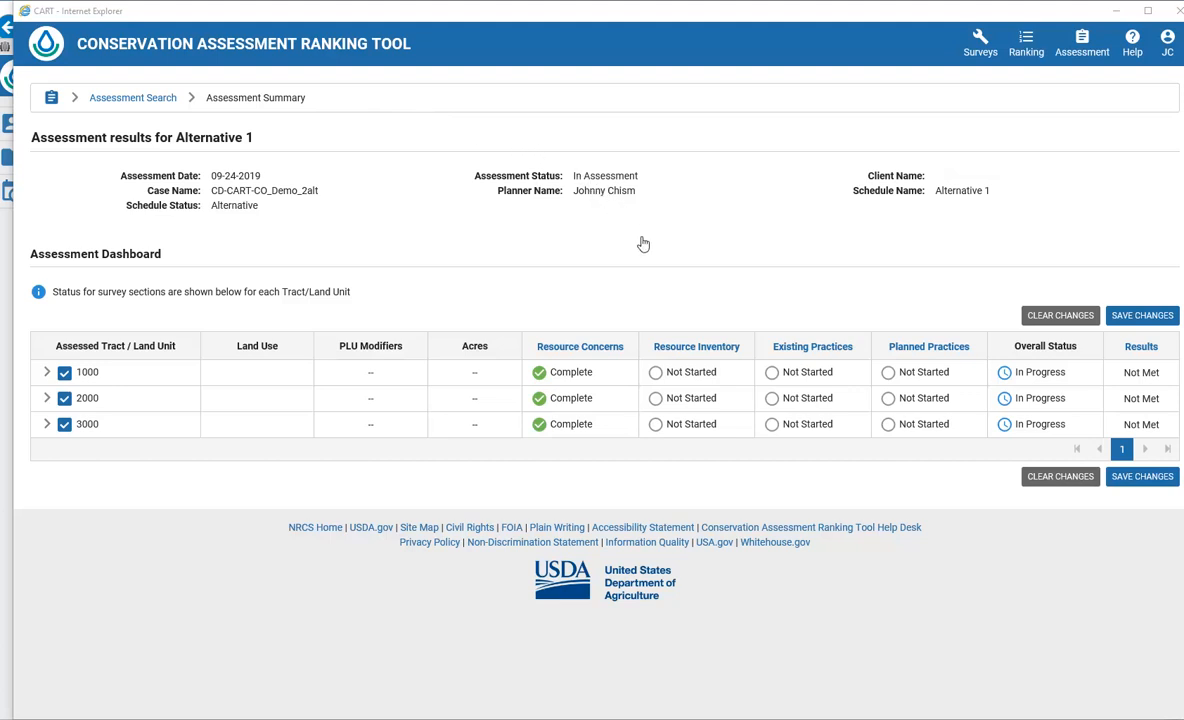
pyautogui.click(671, 349)
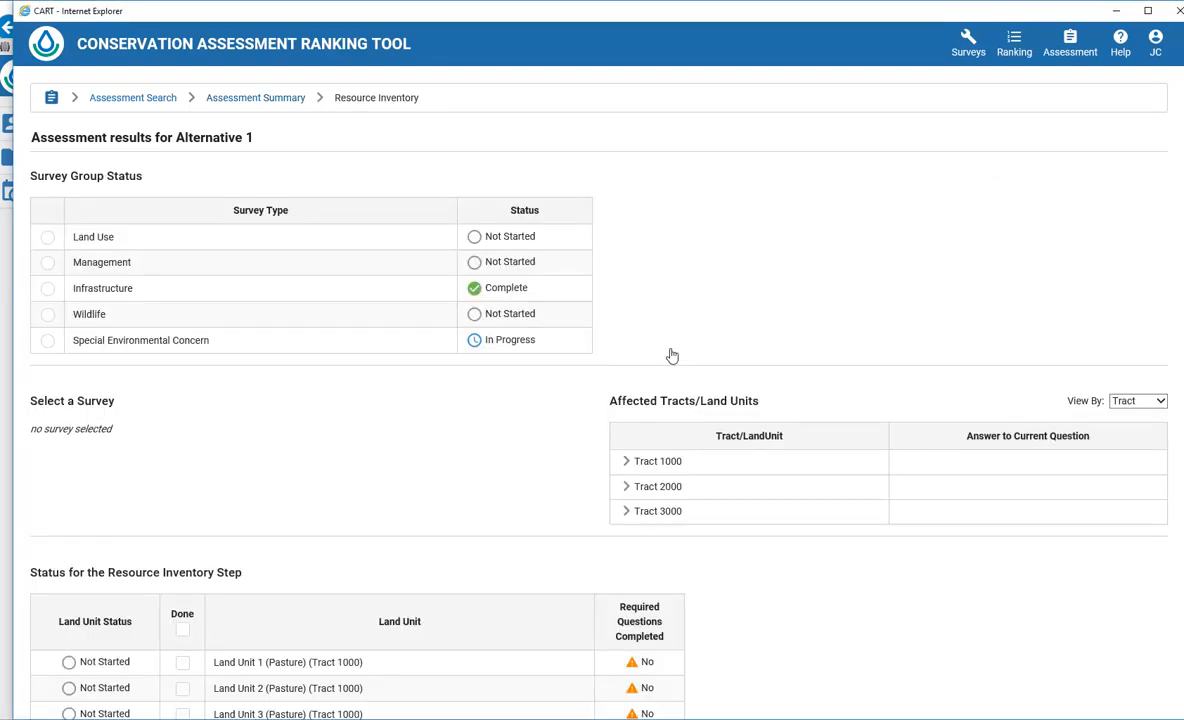
# Expand Tracts 1000, 2000 and 3000 to list their land units, then show the Land Use survey group
pyautogui.click(625, 462)
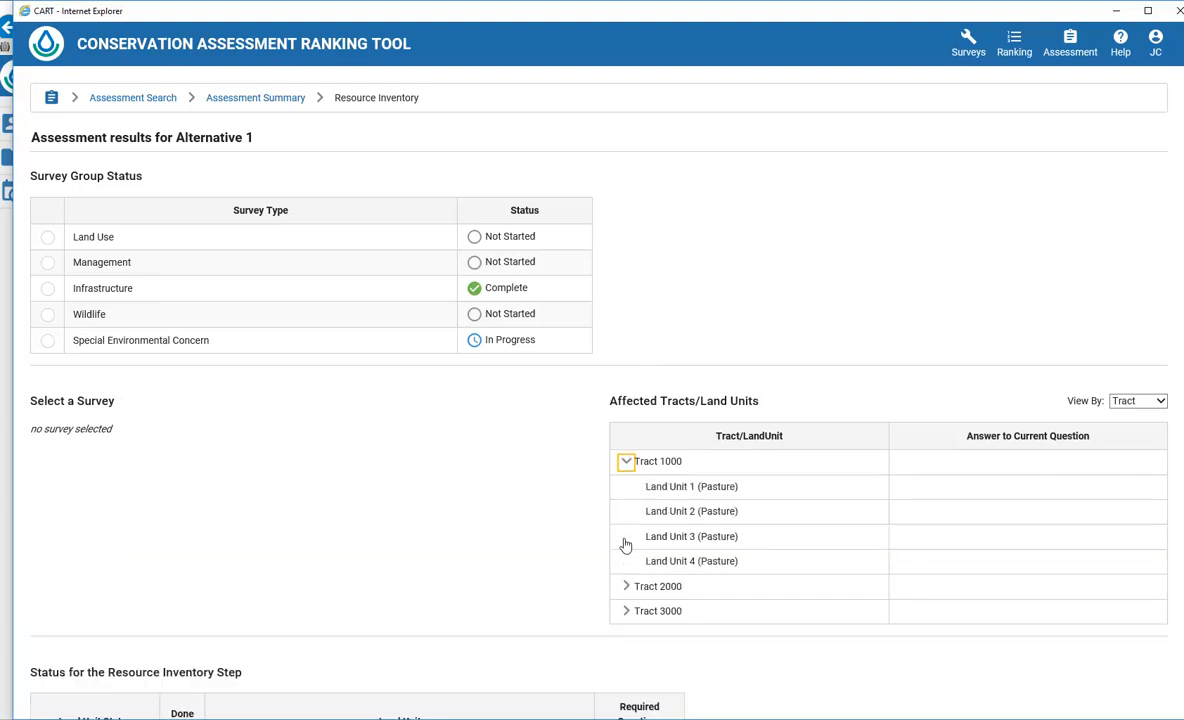
pyautogui.click(626, 587)
pyautogui.scroll(-1, 626, 590)
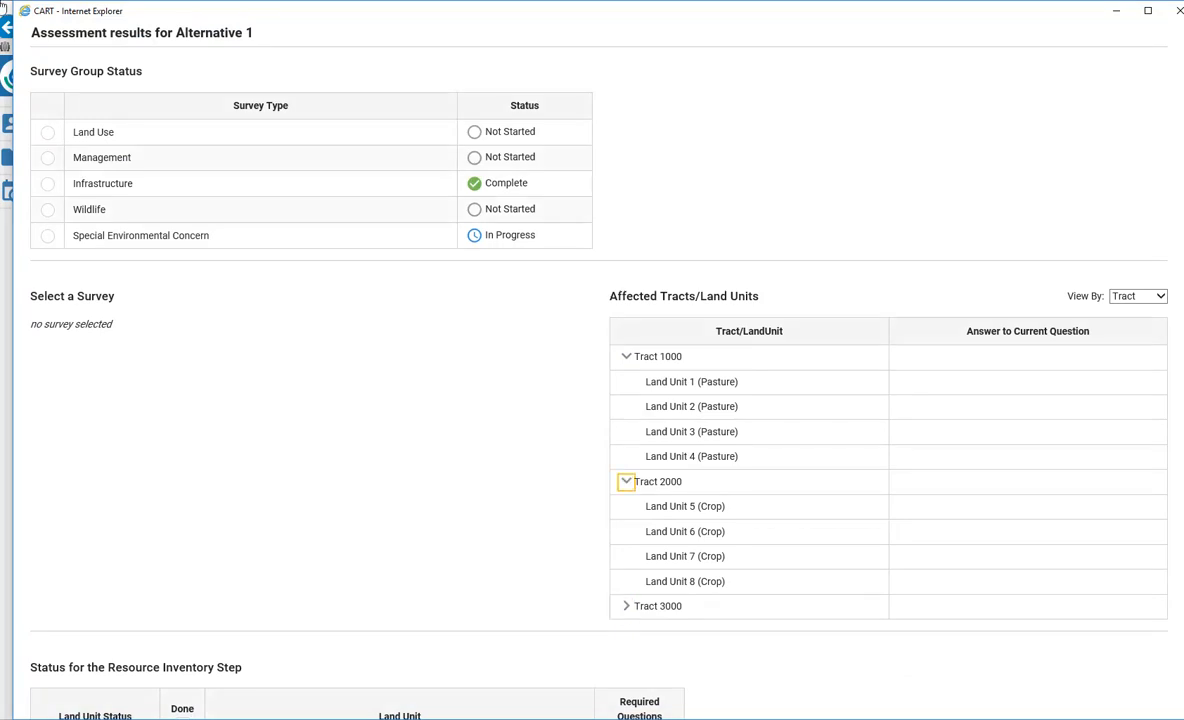
pyautogui.click(625, 606)
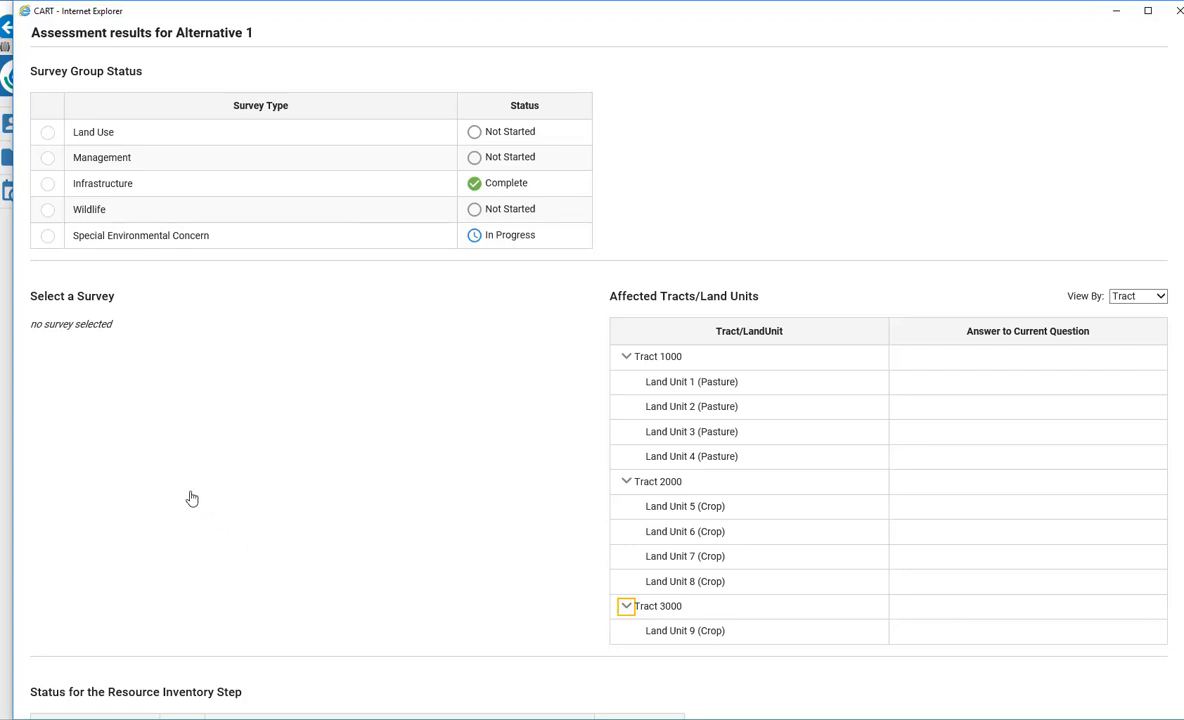
pyautogui.click(47, 133)
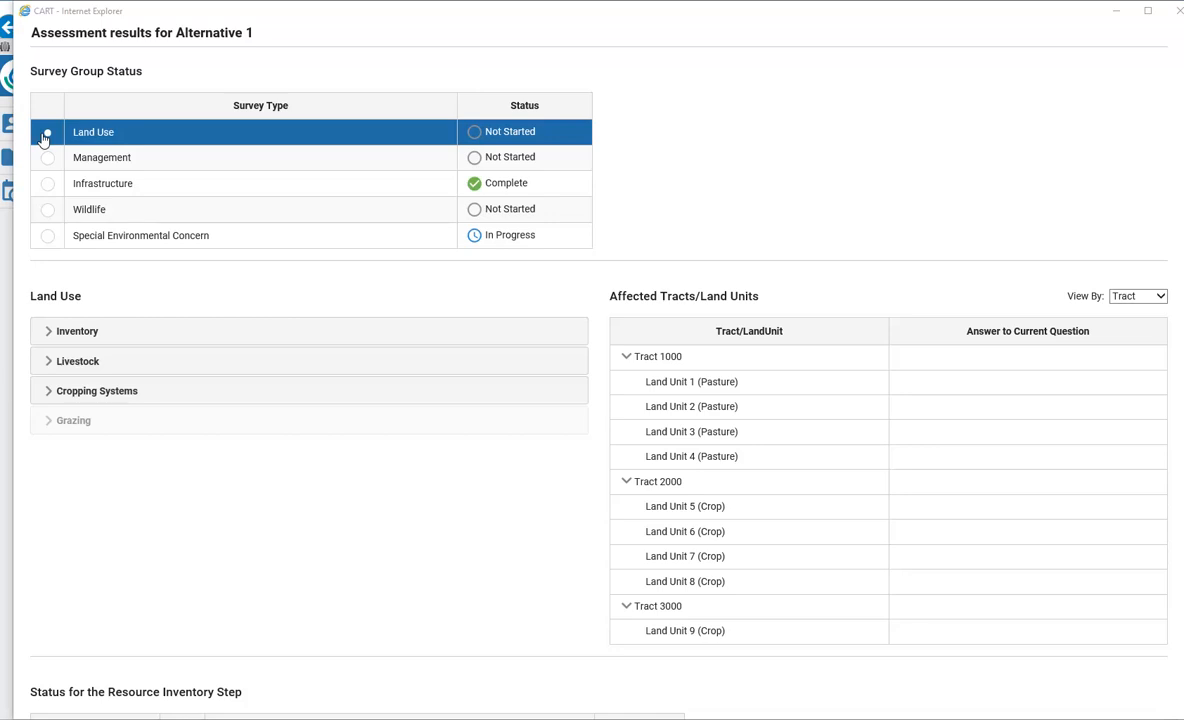
# Answer the Inventory crop rotation question 'Low - Depleting Soil Organic Matter' for Tracts 2000 and 3000
pyautogui.click(48, 333)
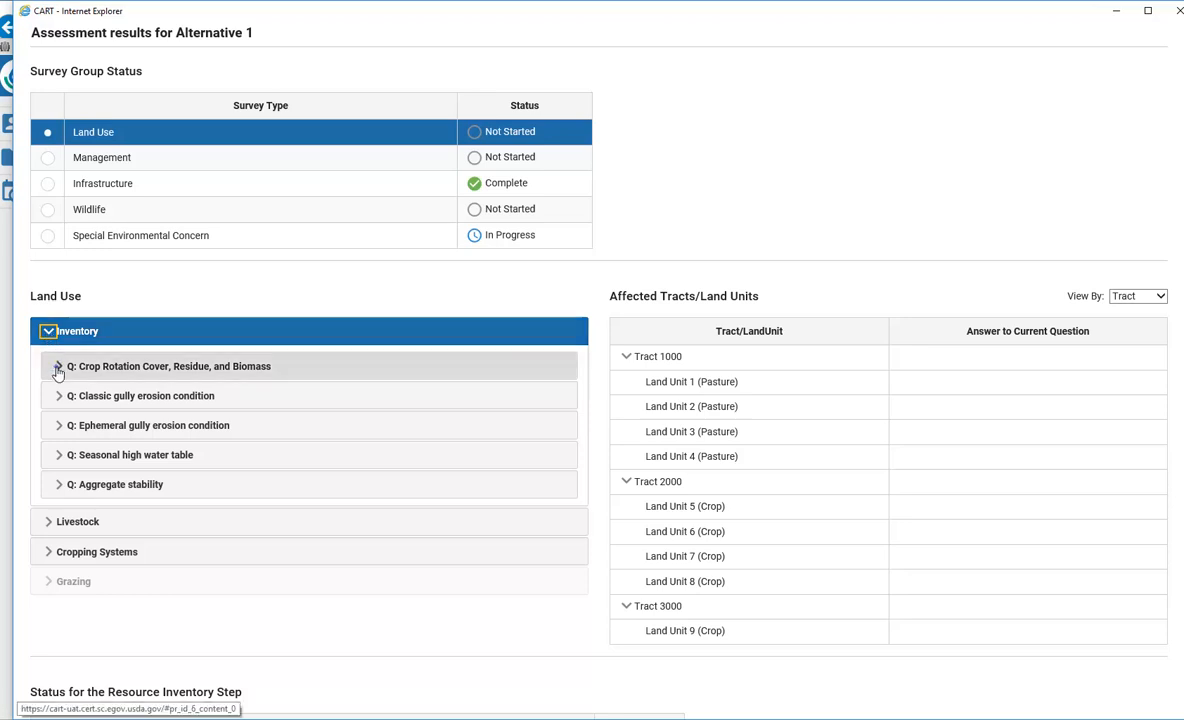
pyautogui.click(58, 367)
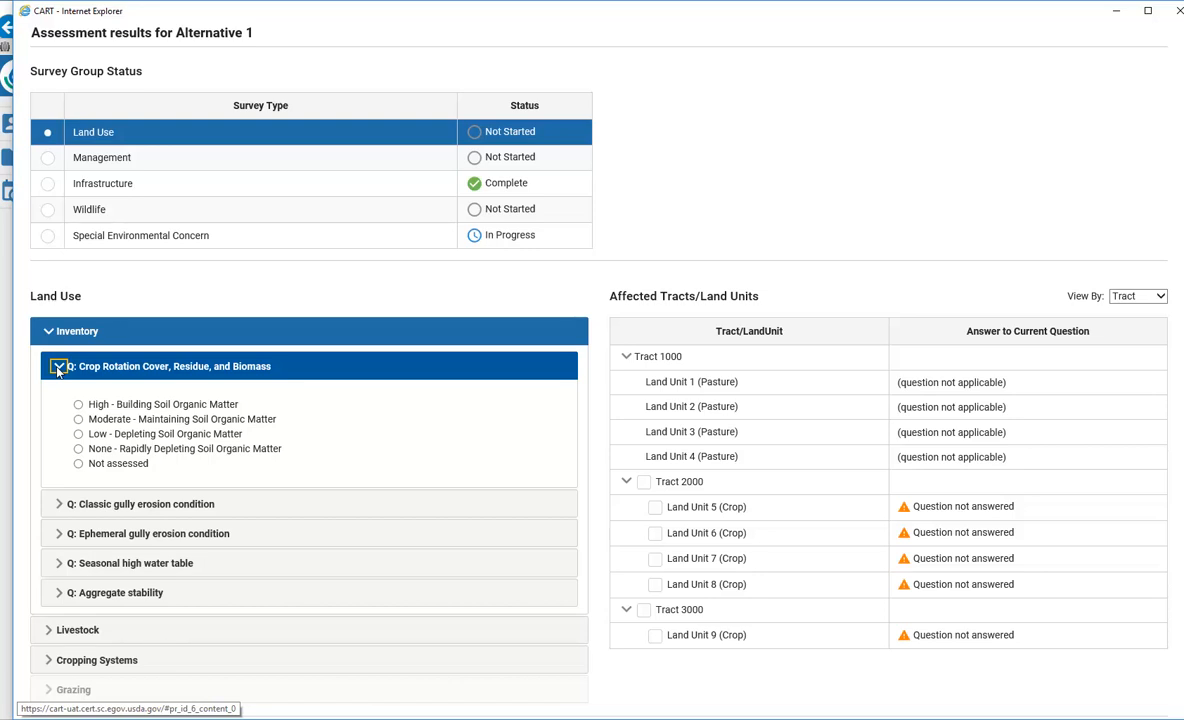
pyautogui.click(78, 435)
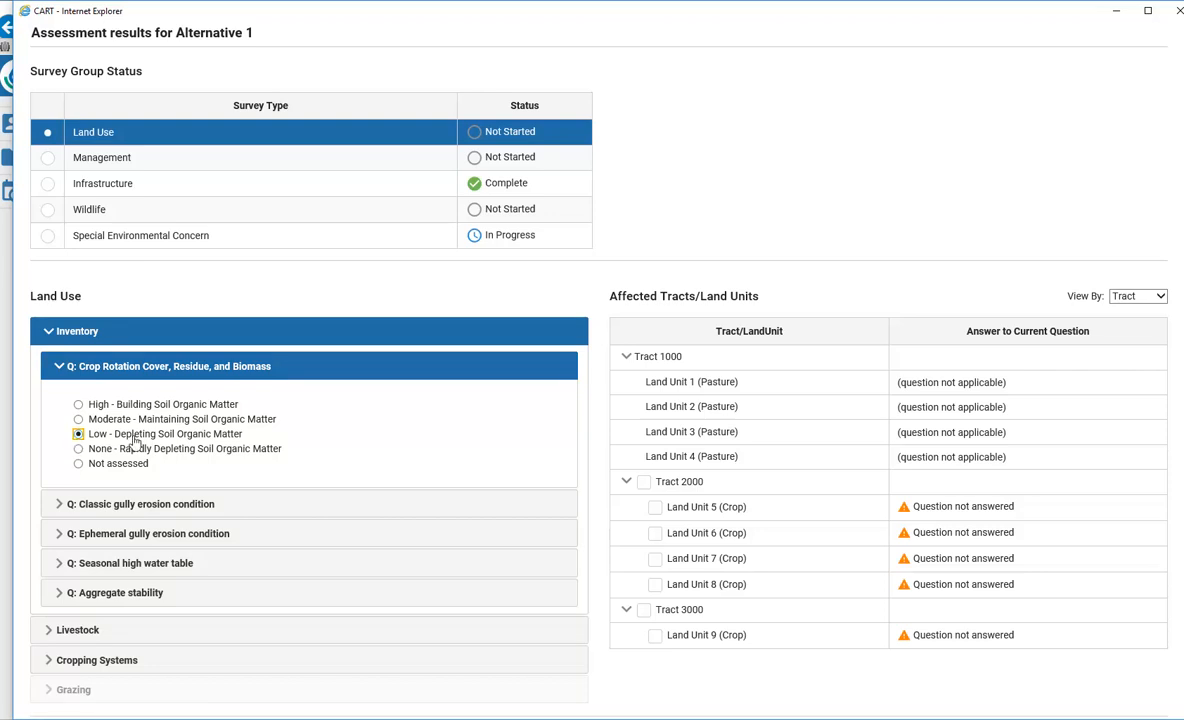
pyautogui.click(644, 483)
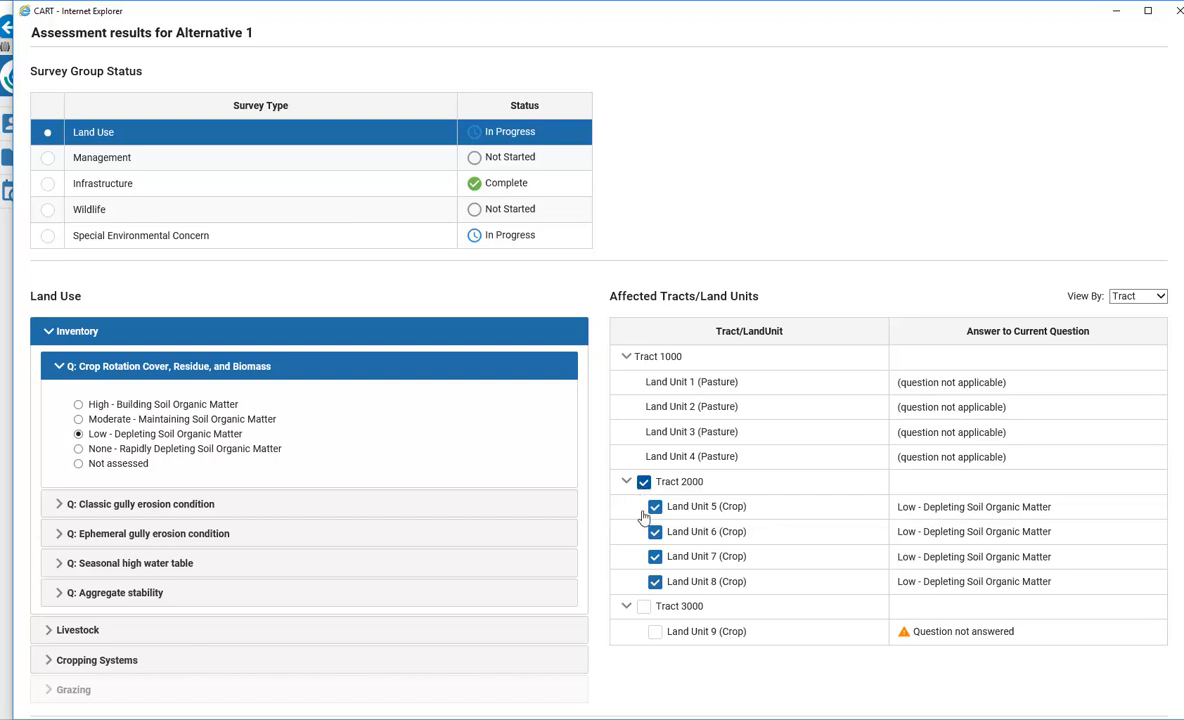
pyautogui.click(644, 607)
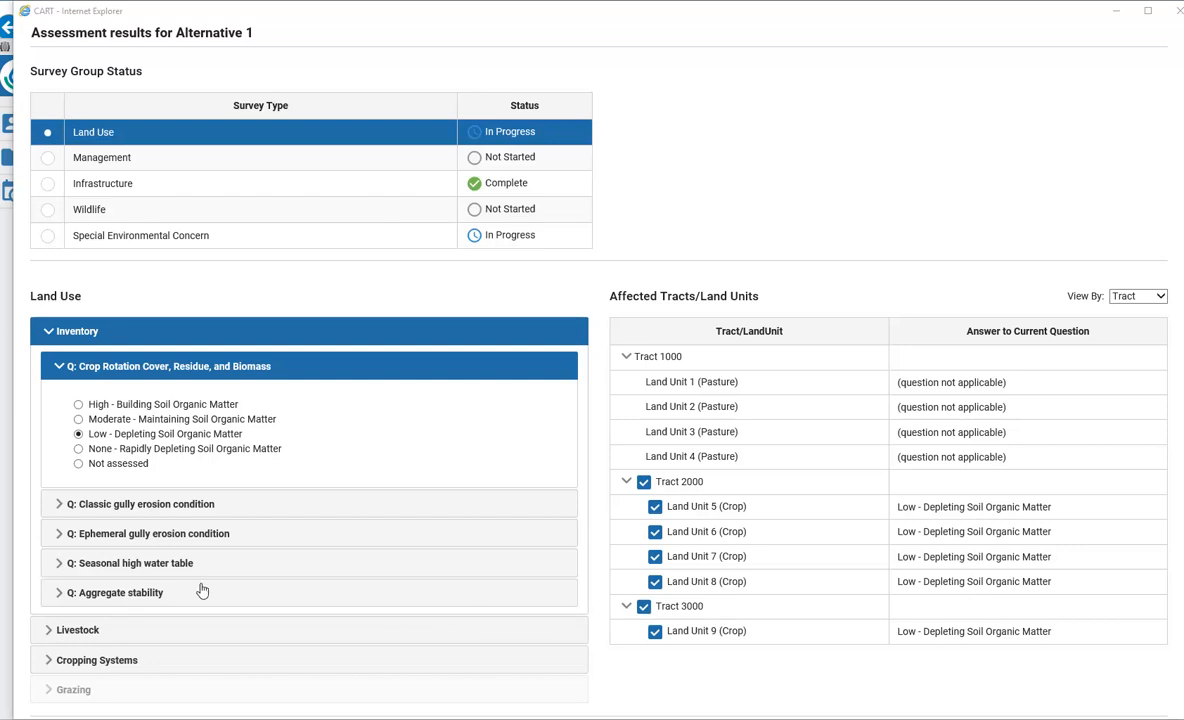
pyautogui.click(58, 505)
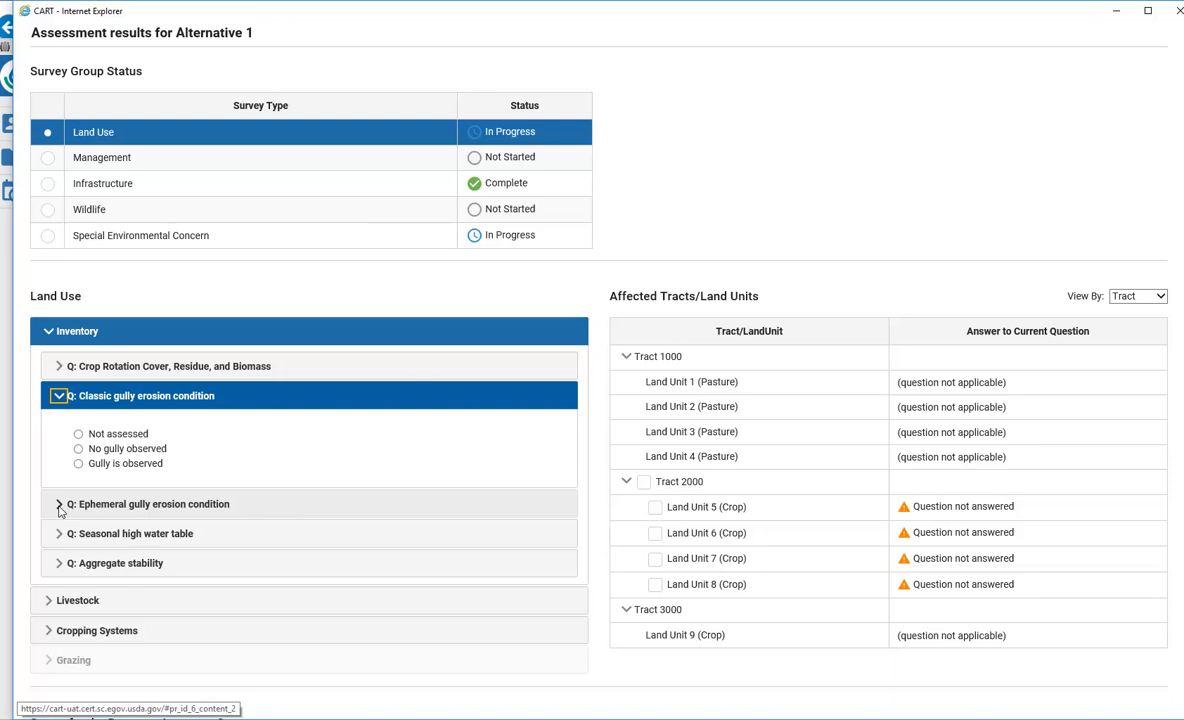
# Record 'No gully observed' for Land Units 5–6 and 'Gully is observed' for Land Unit 7
pyautogui.click(79, 449)
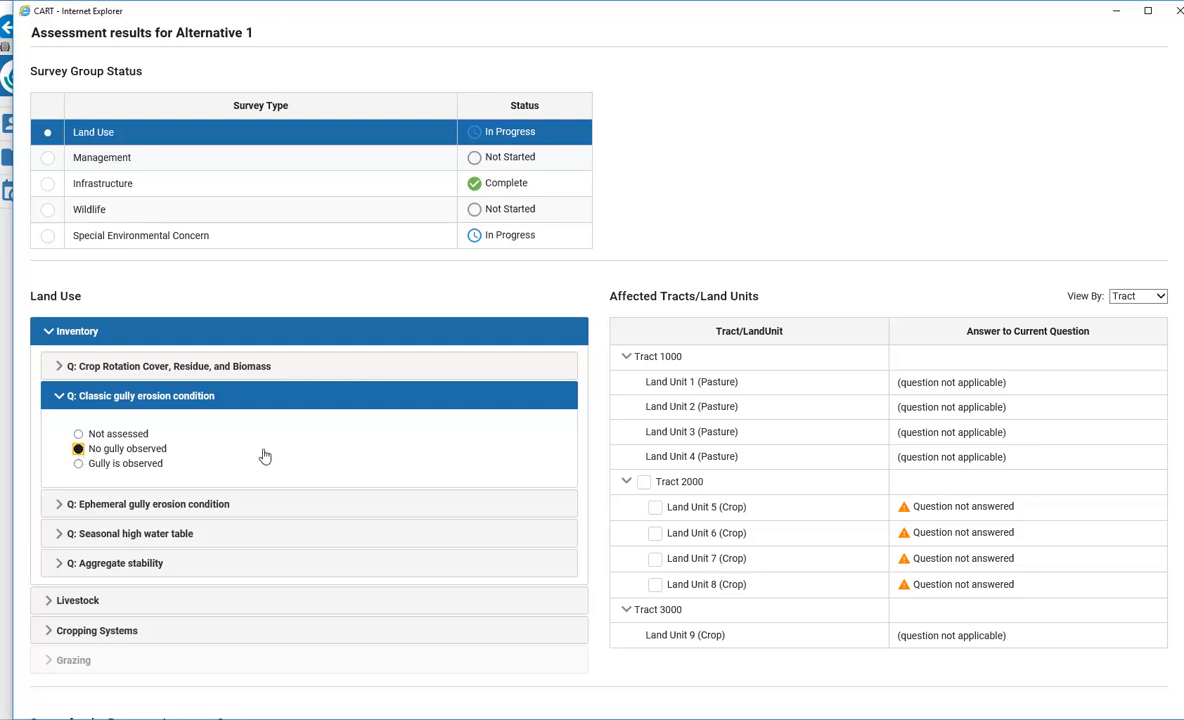
pyautogui.click(655, 507)
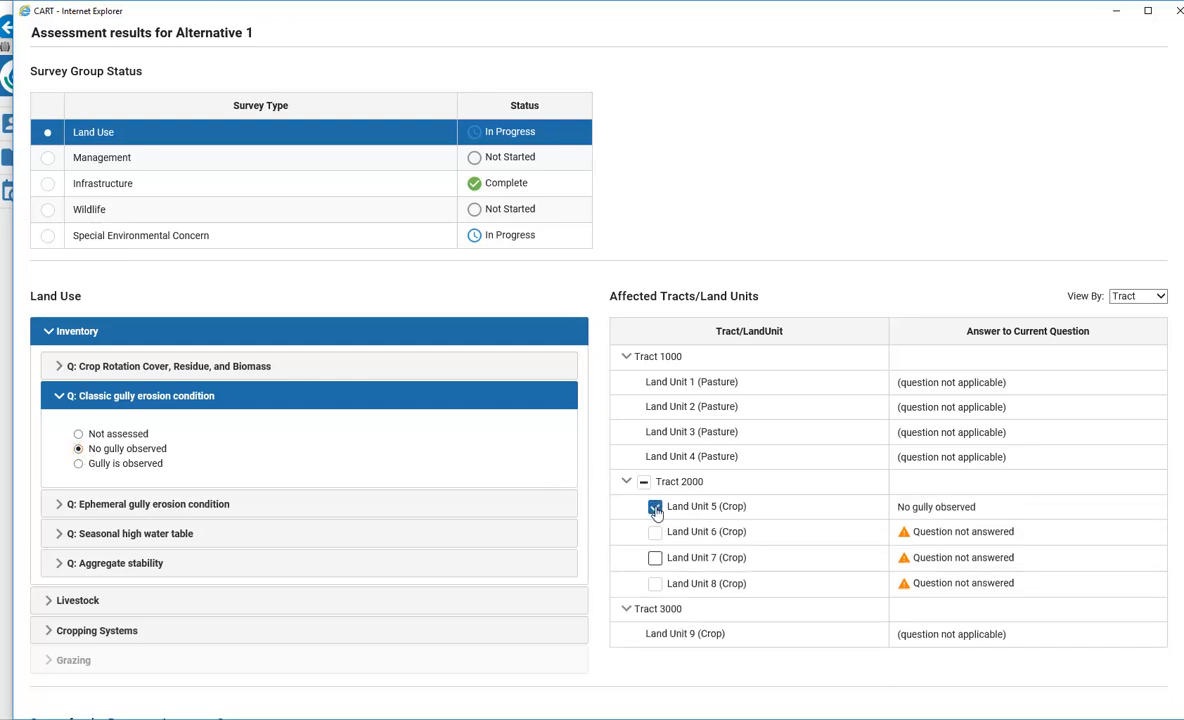
pyautogui.click(654, 532)
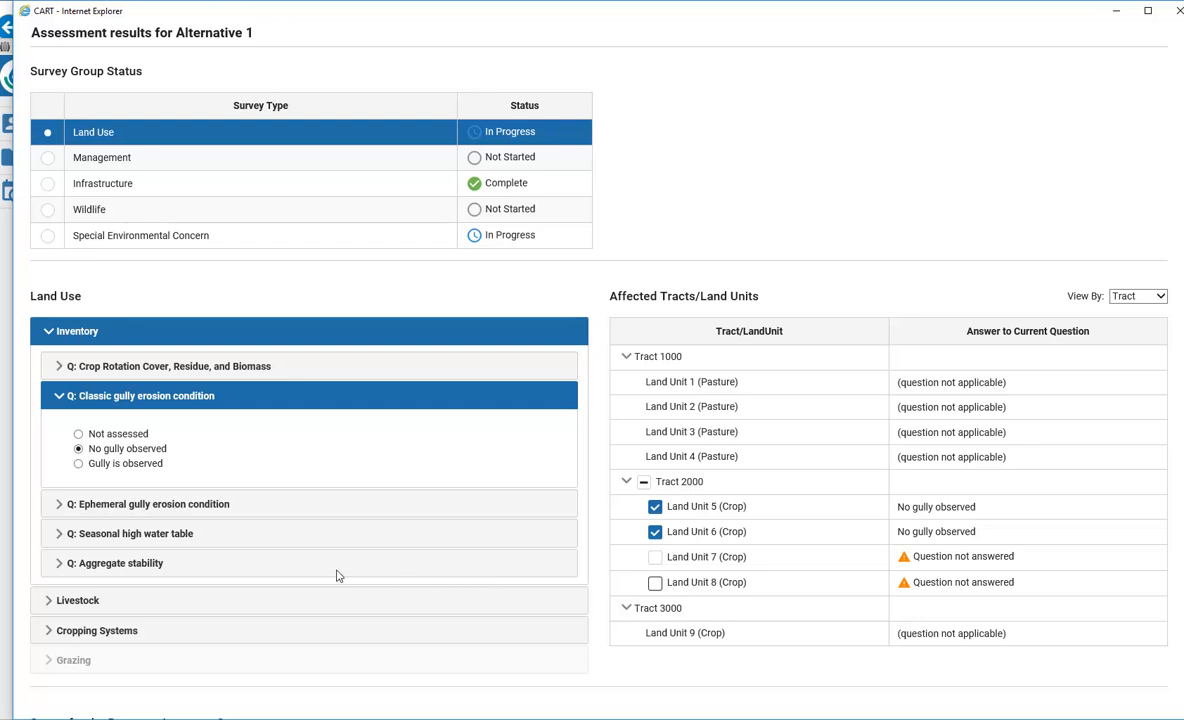
pyautogui.click(79, 464)
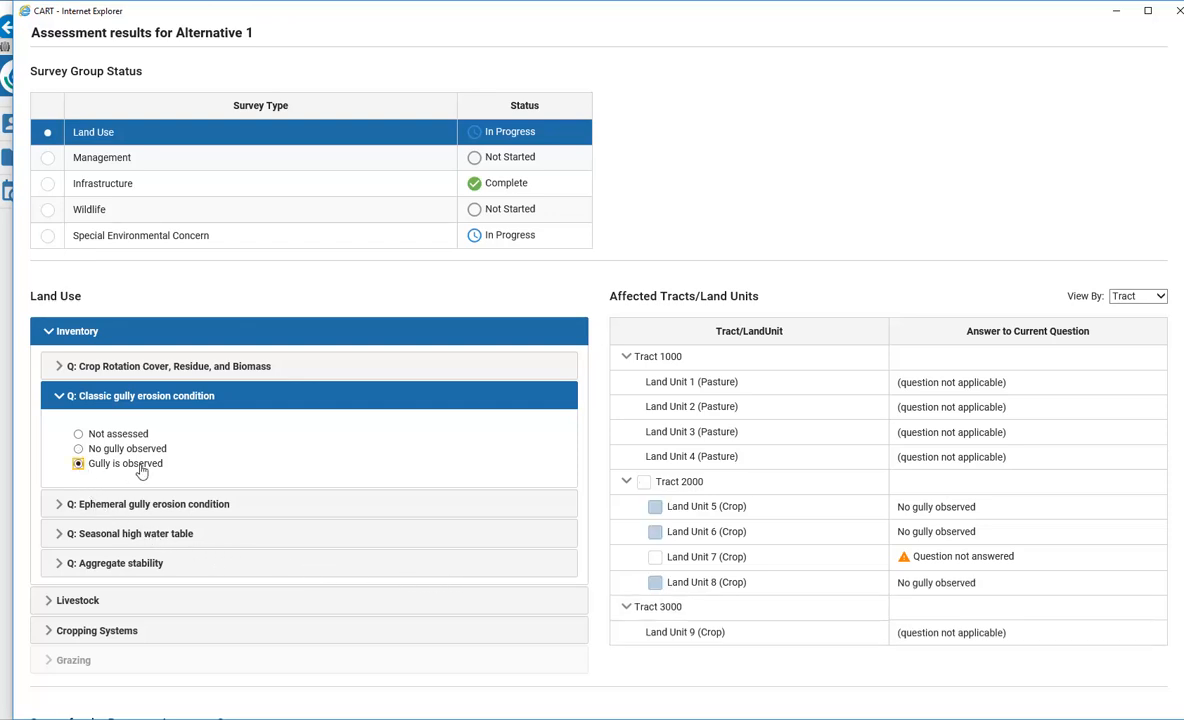
pyautogui.click(655, 557)
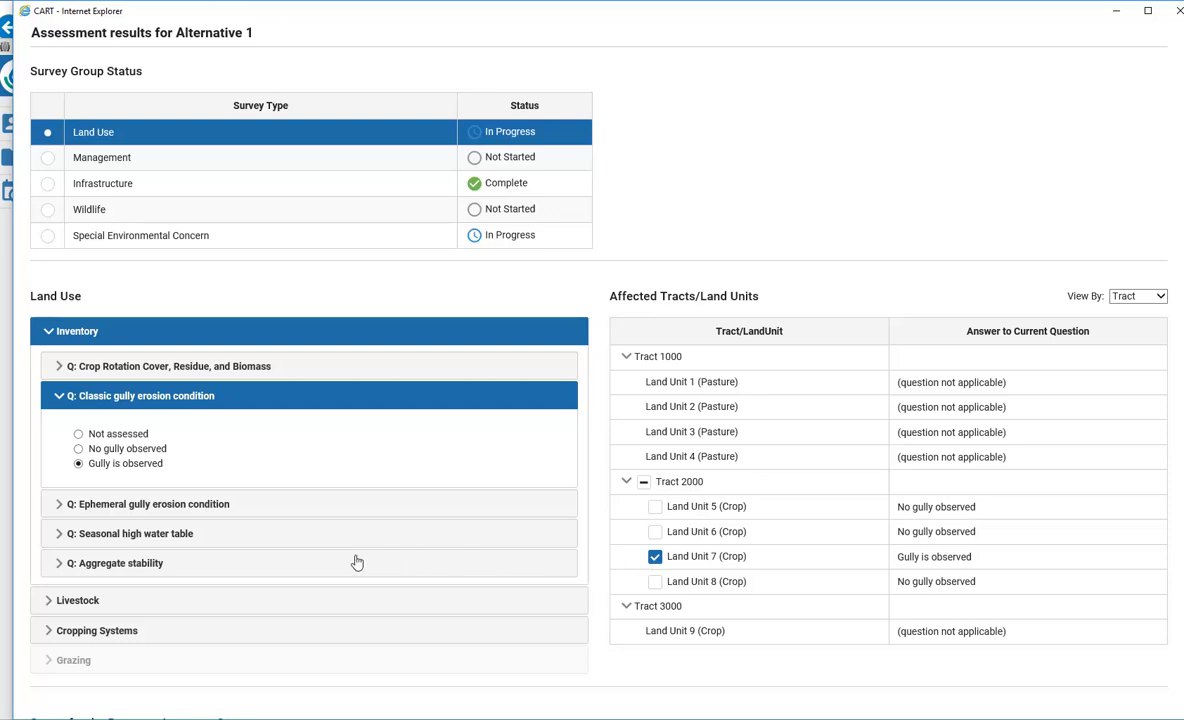
# Set ephemeral gully to 'Does not exist' for Tract 2000 and high water table affecting use for Land Unit 9
pyautogui.click(59, 503)
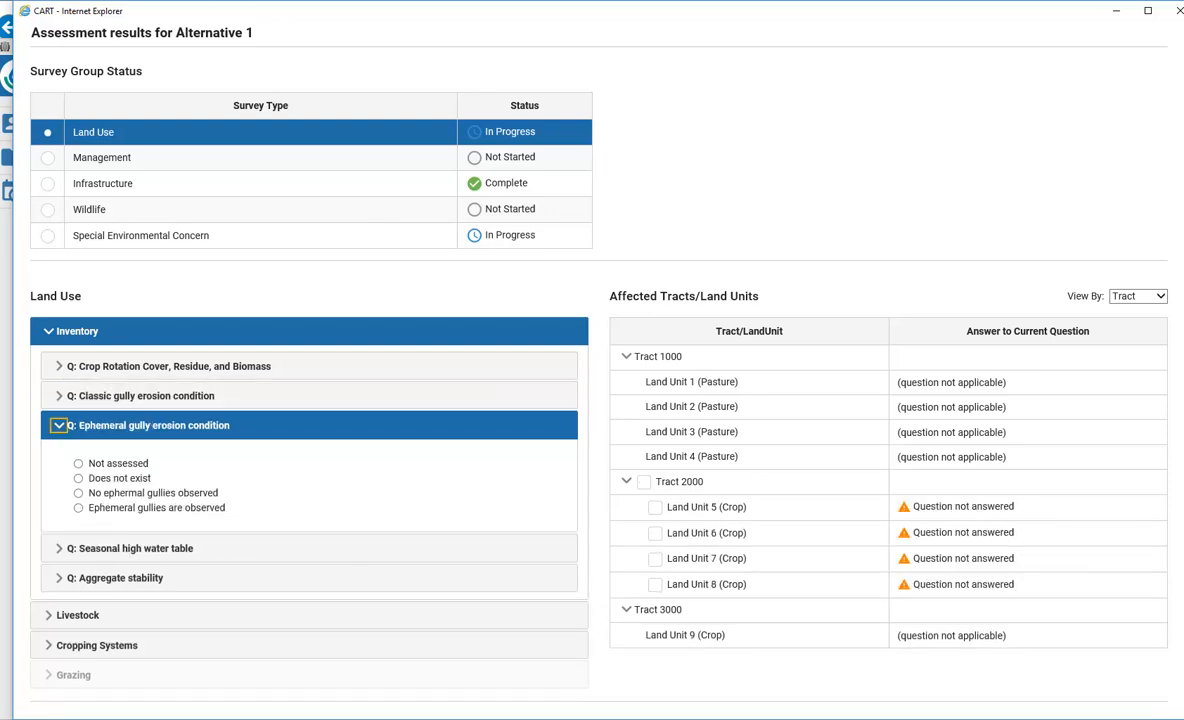
pyautogui.click(78, 478)
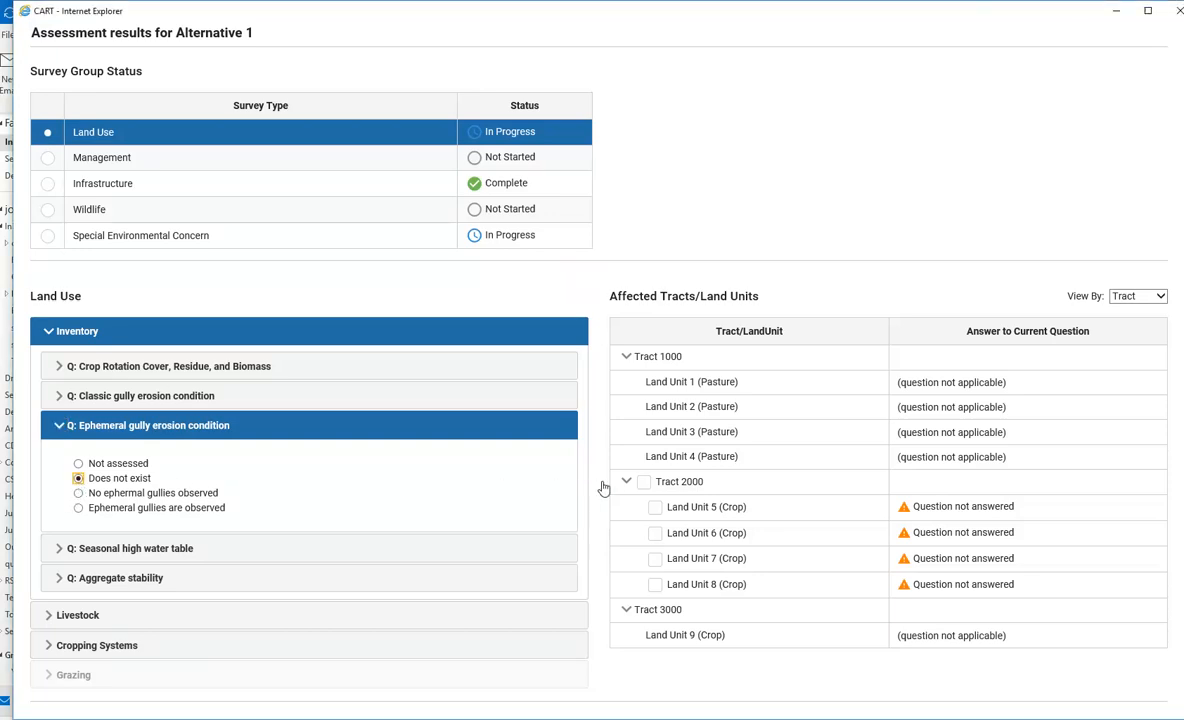
pyautogui.click(644, 482)
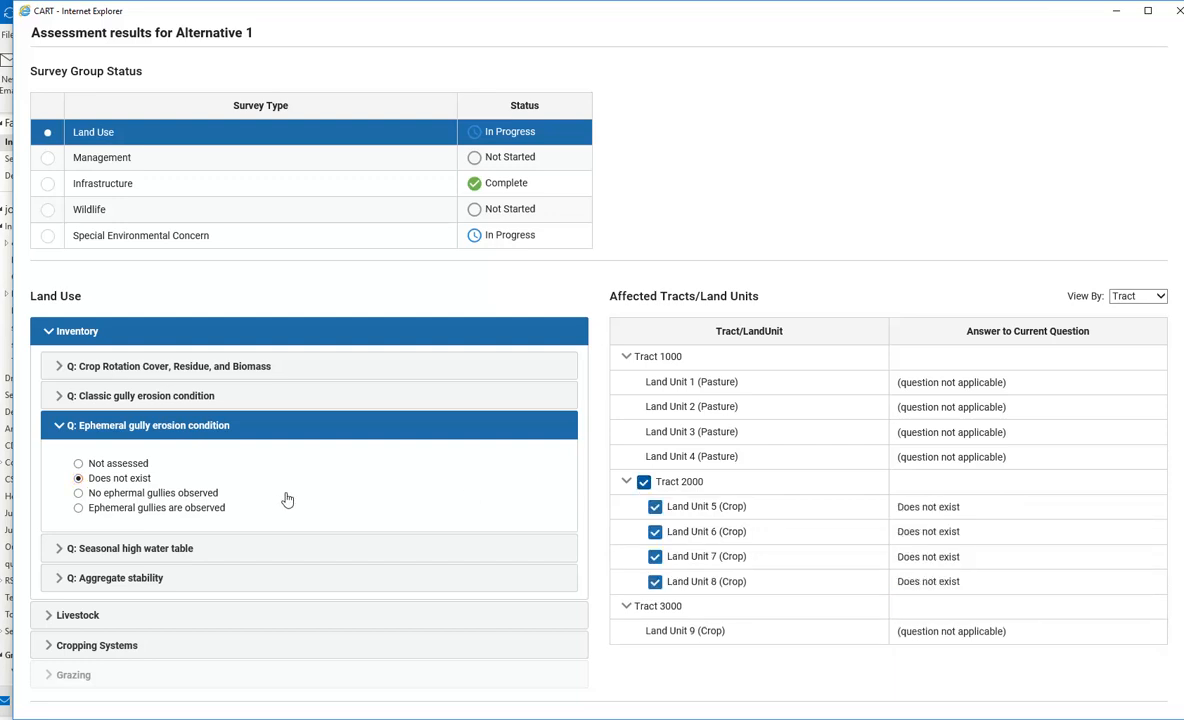
pyautogui.click(58, 548)
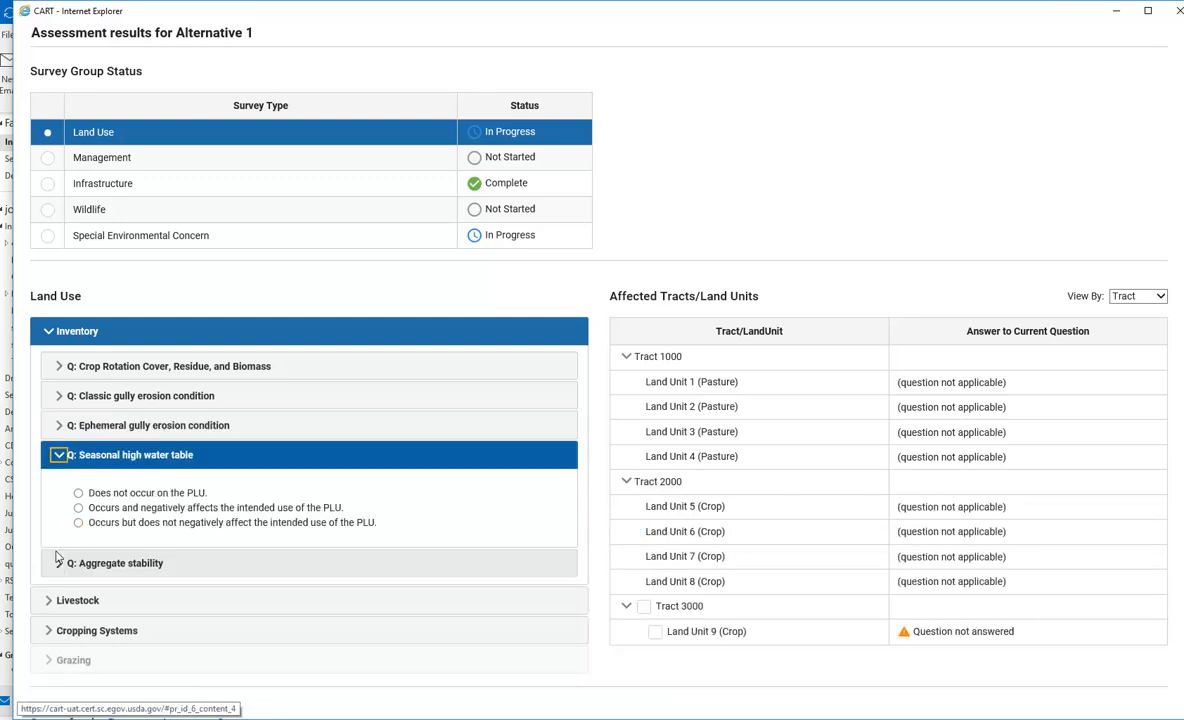
pyautogui.click(78, 507)
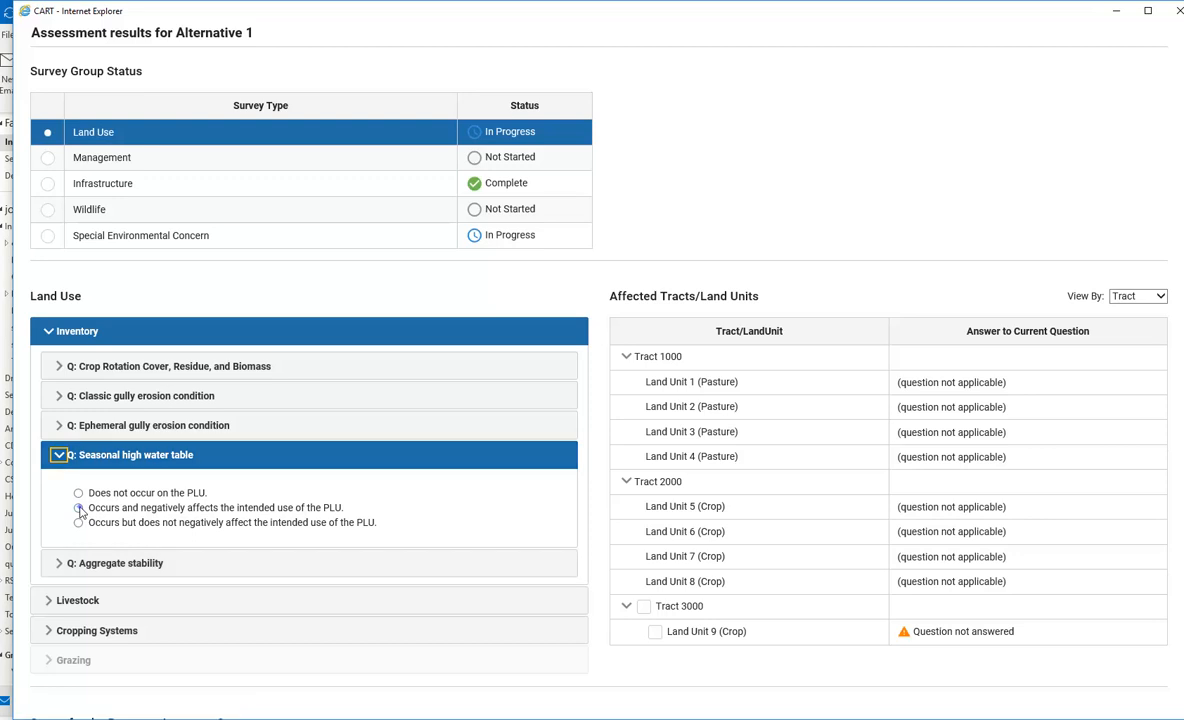
pyautogui.click(644, 606)
# Answer aggregate stability 'No - clods disintegrate' for all Tract 2000 land units
pyautogui.click(58, 567)
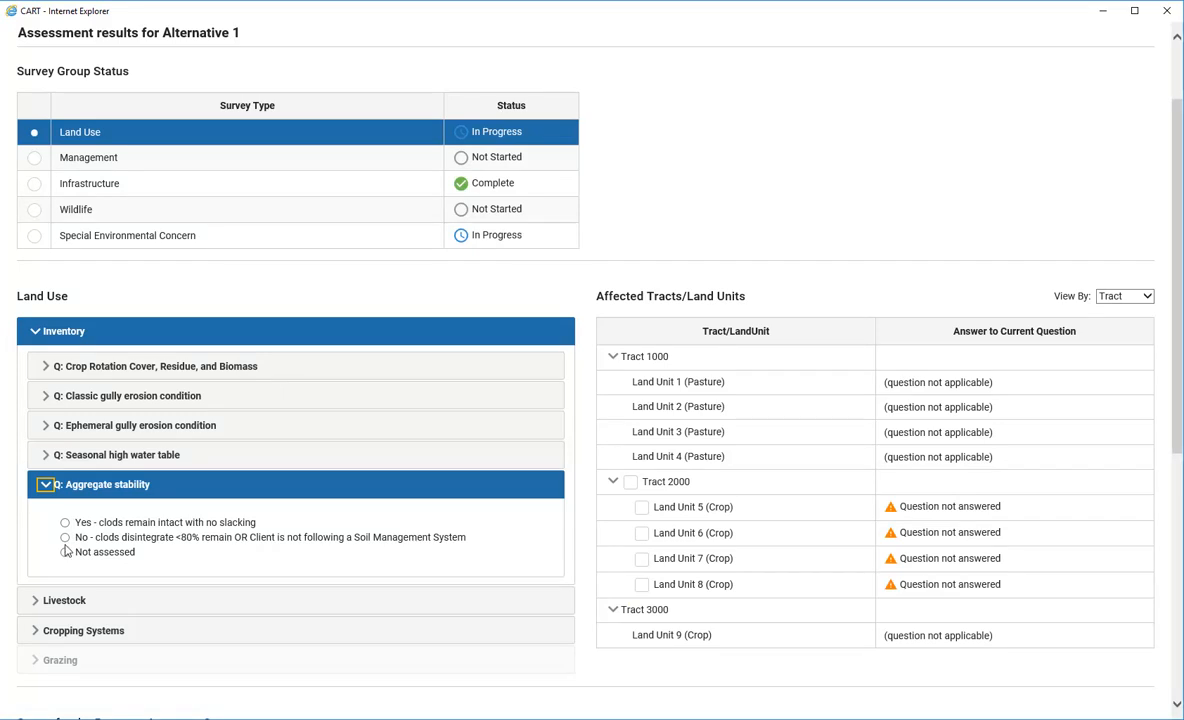
pyautogui.click(65, 538)
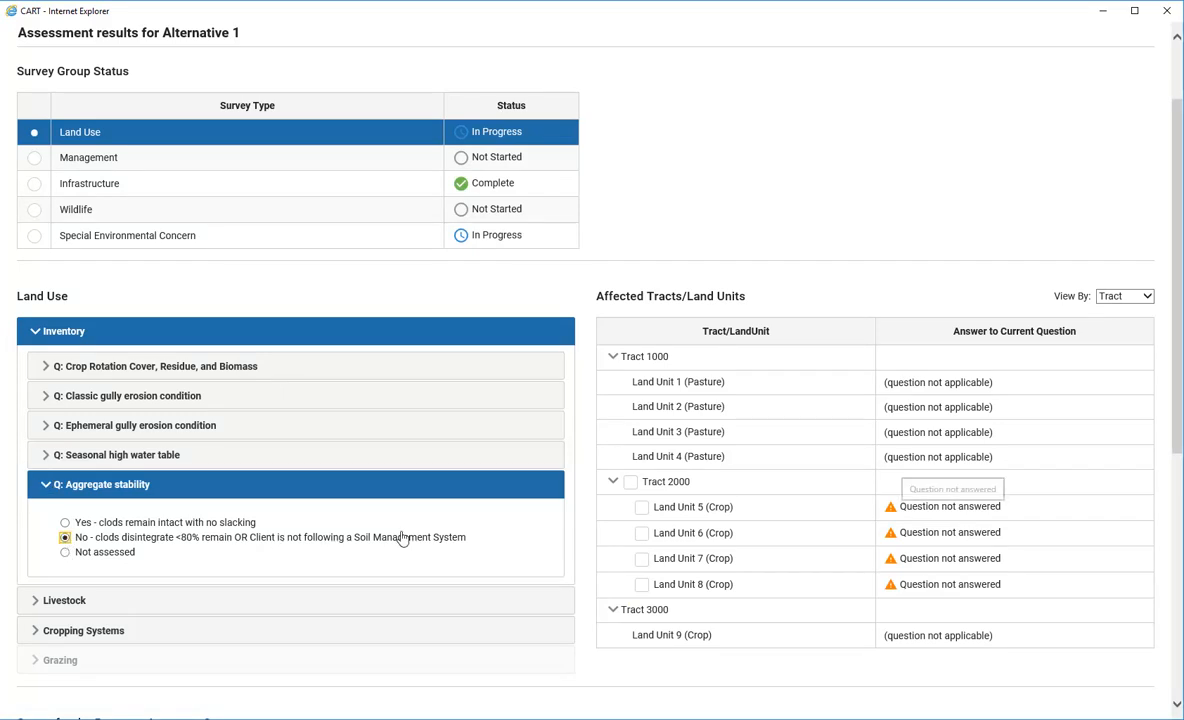
pyautogui.click(630, 483)
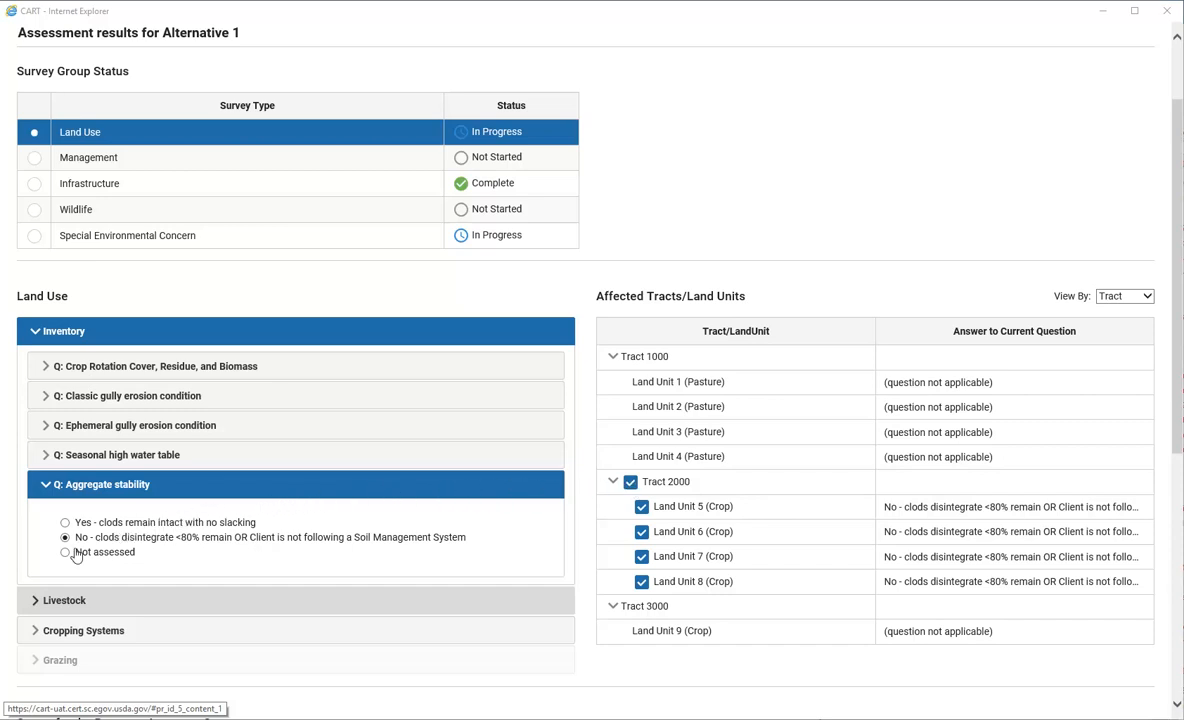
pyautogui.click(38, 601)
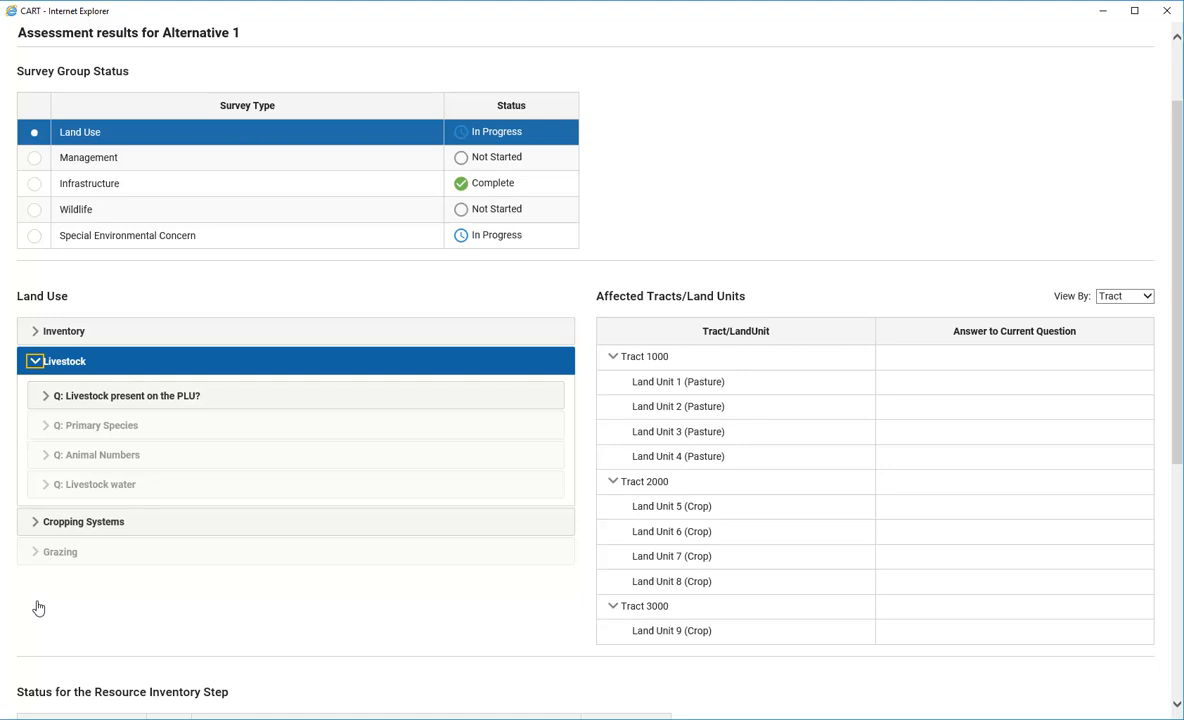
# Answer livestock present YES for Tract 1000 and NO for Tracts 2000 and 3000
pyautogui.click(44, 398)
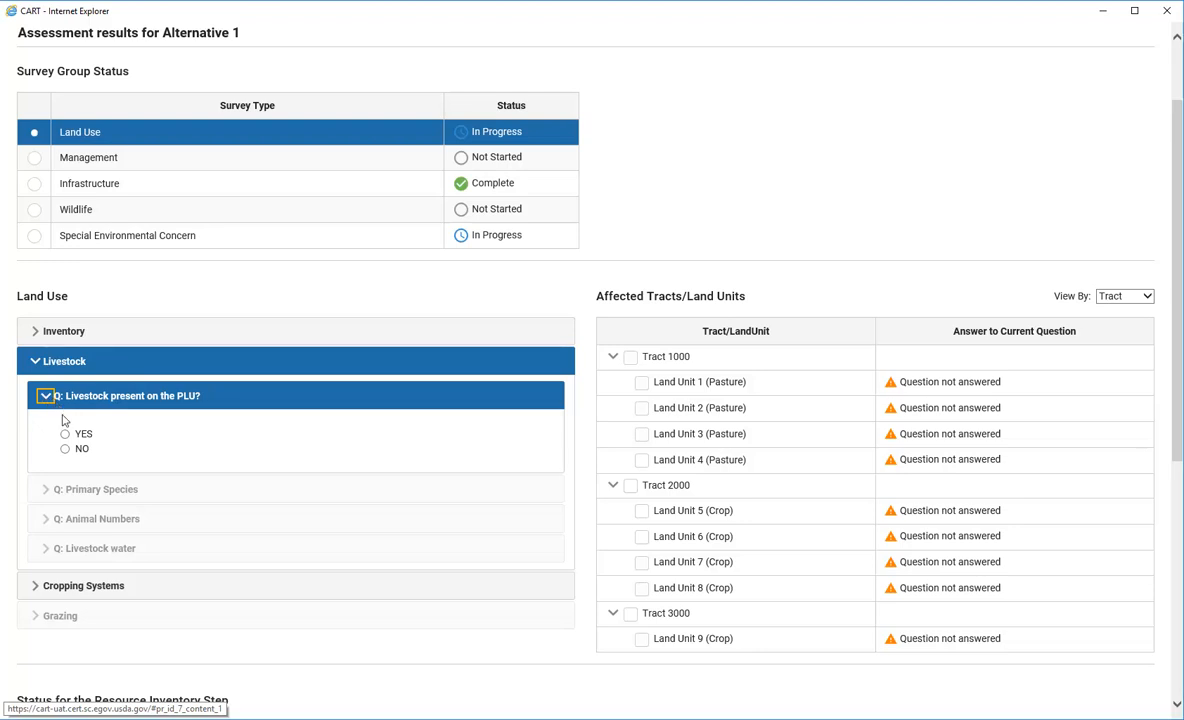
pyautogui.click(65, 435)
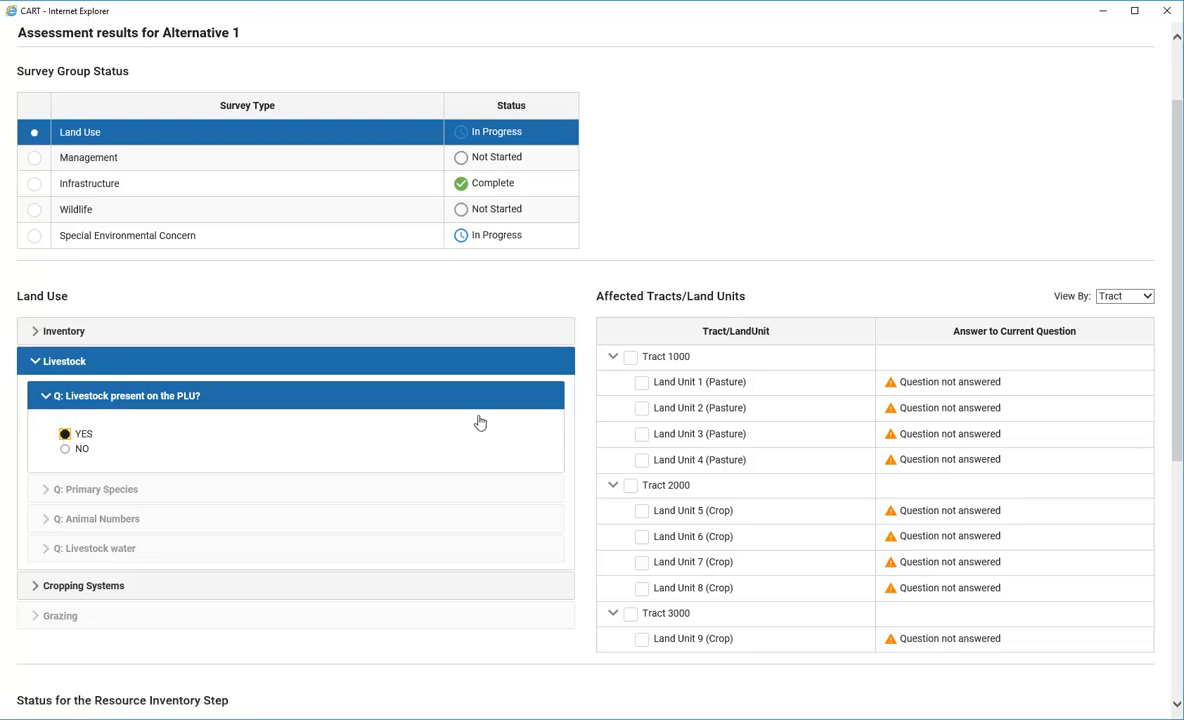
pyautogui.click(630, 357)
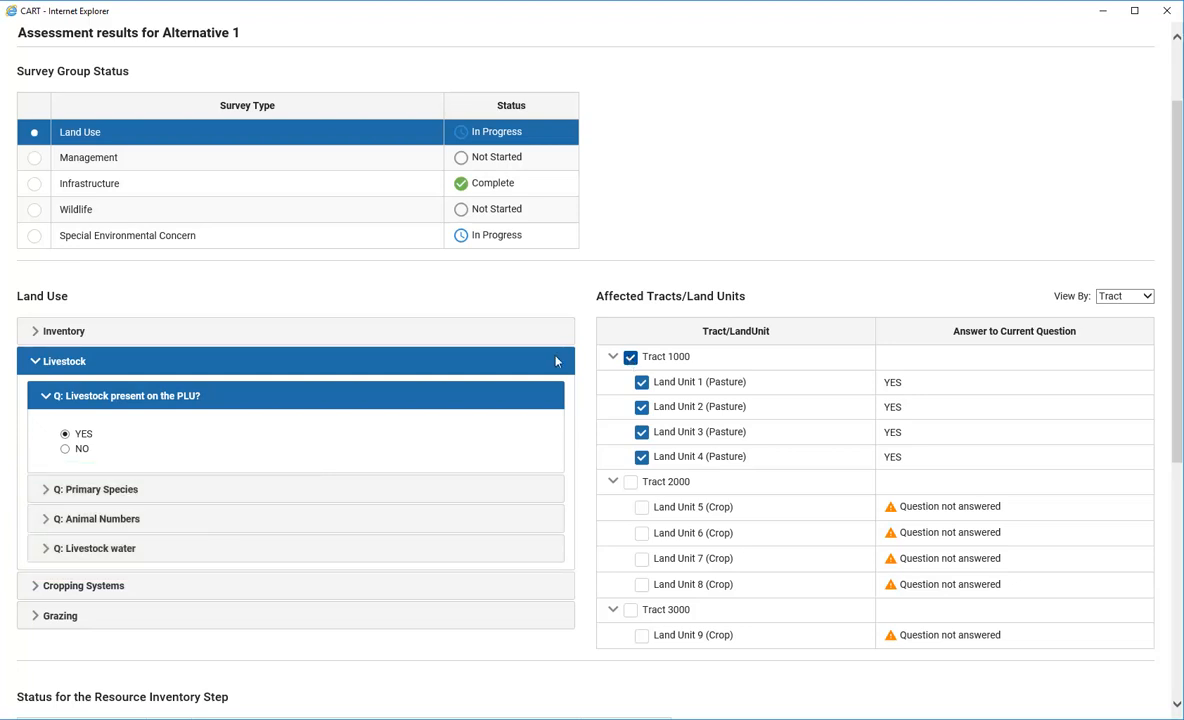
pyautogui.click(65, 448)
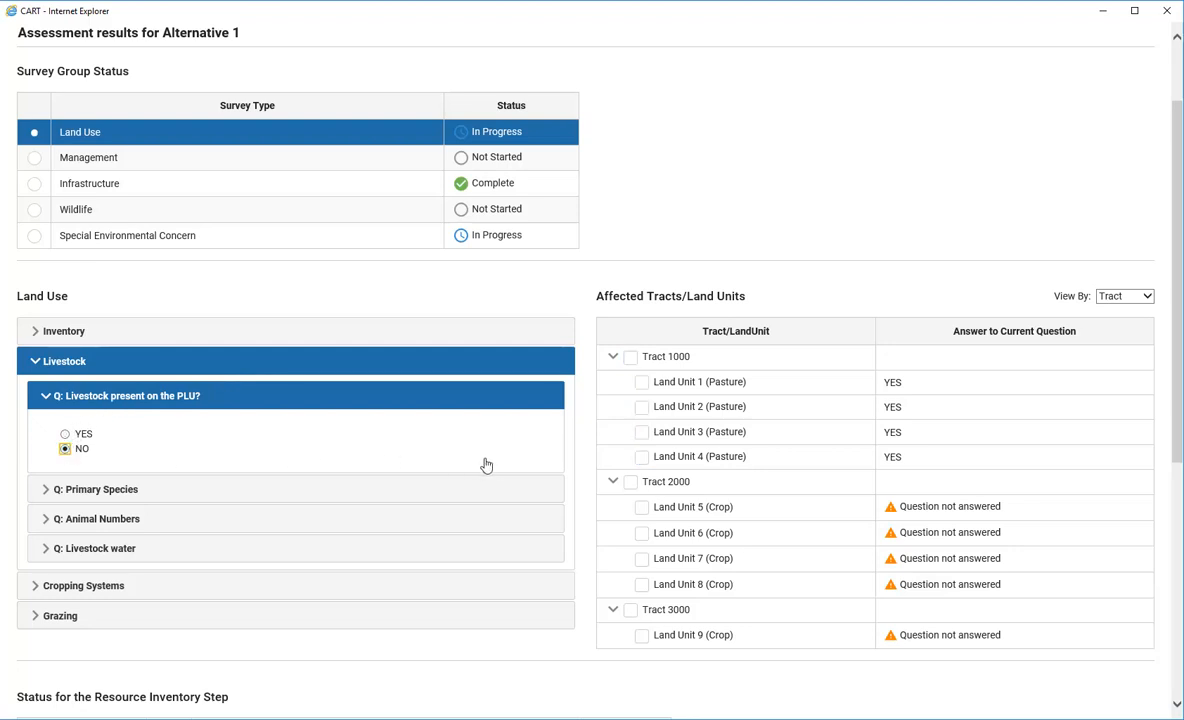
pyautogui.click(630, 482)
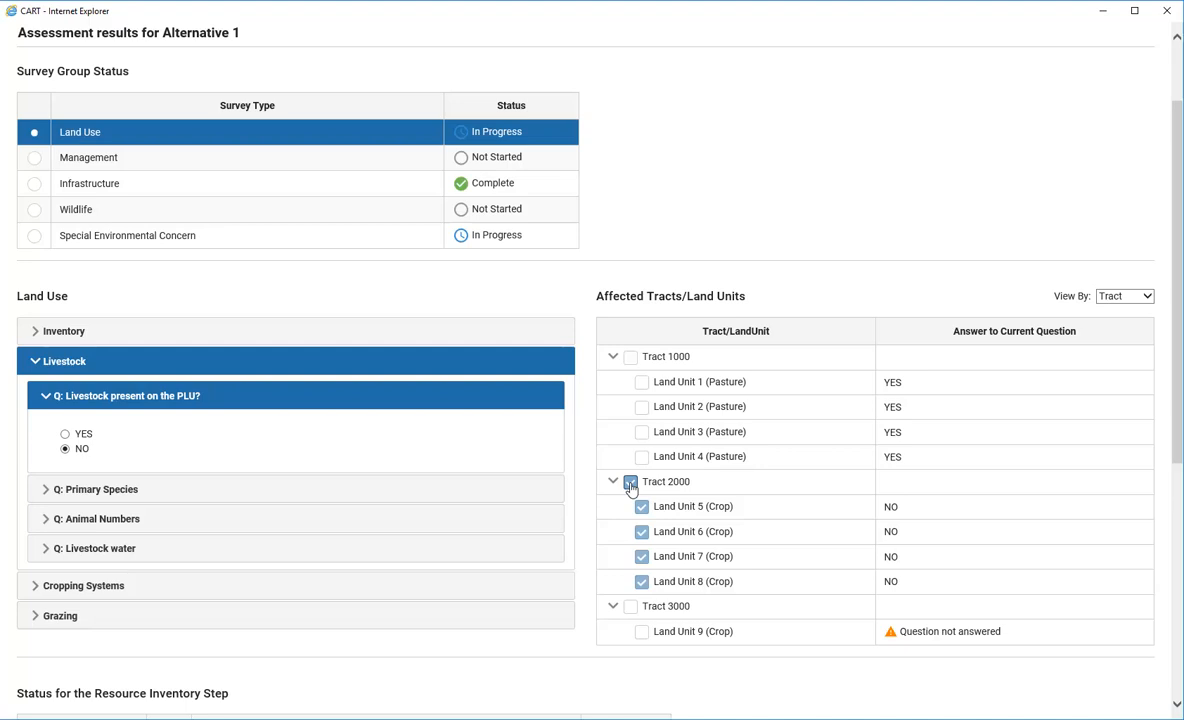
pyautogui.click(631, 608)
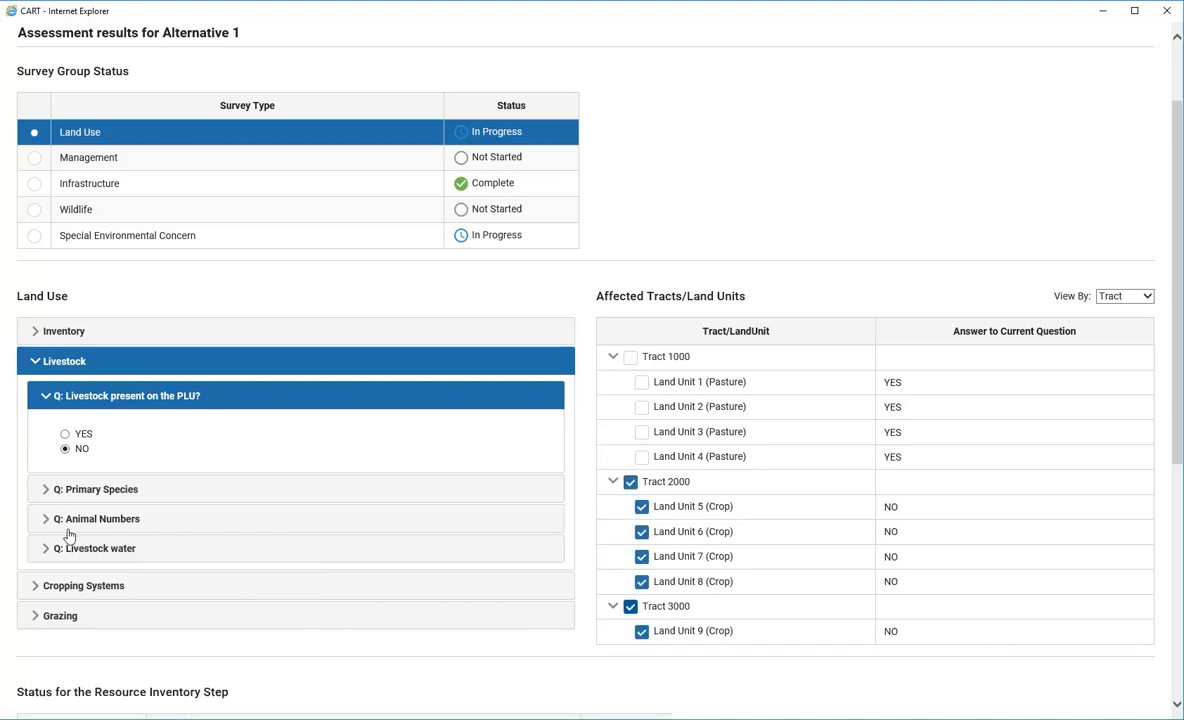
pyautogui.click(47, 489)
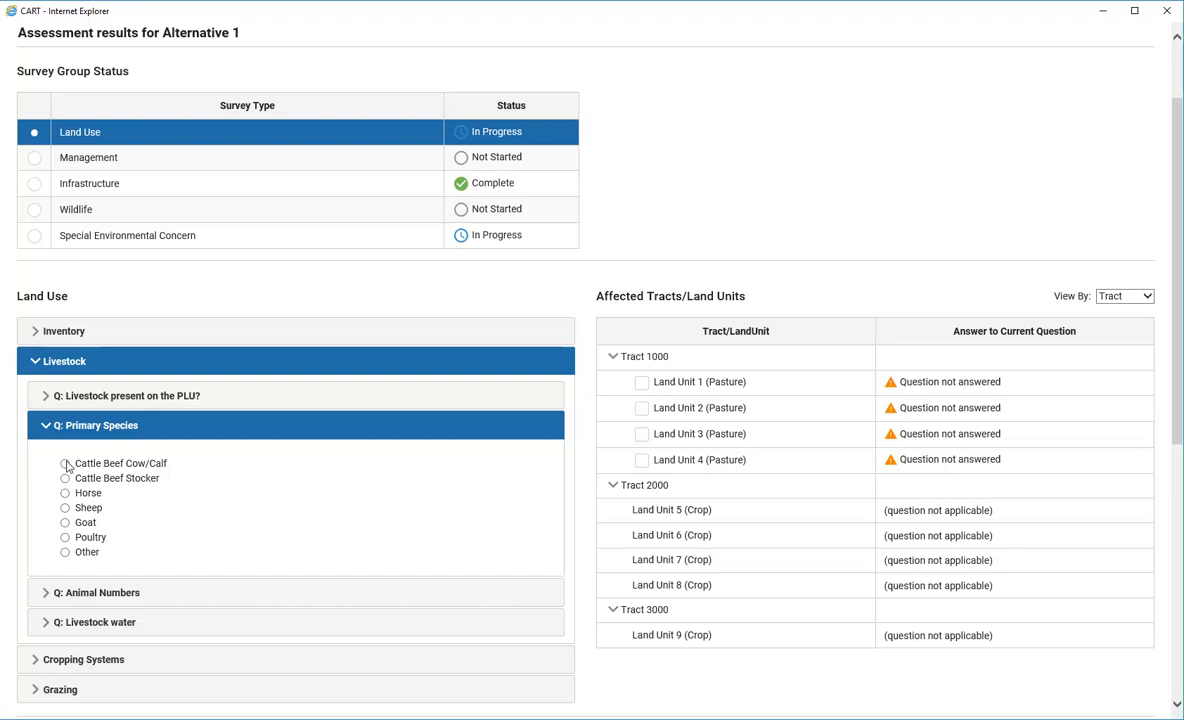
# Set primary species to Cattle Beef Cow/Calf for Land Units 1–3
pyautogui.click(66, 464)
pyautogui.click(642, 383)
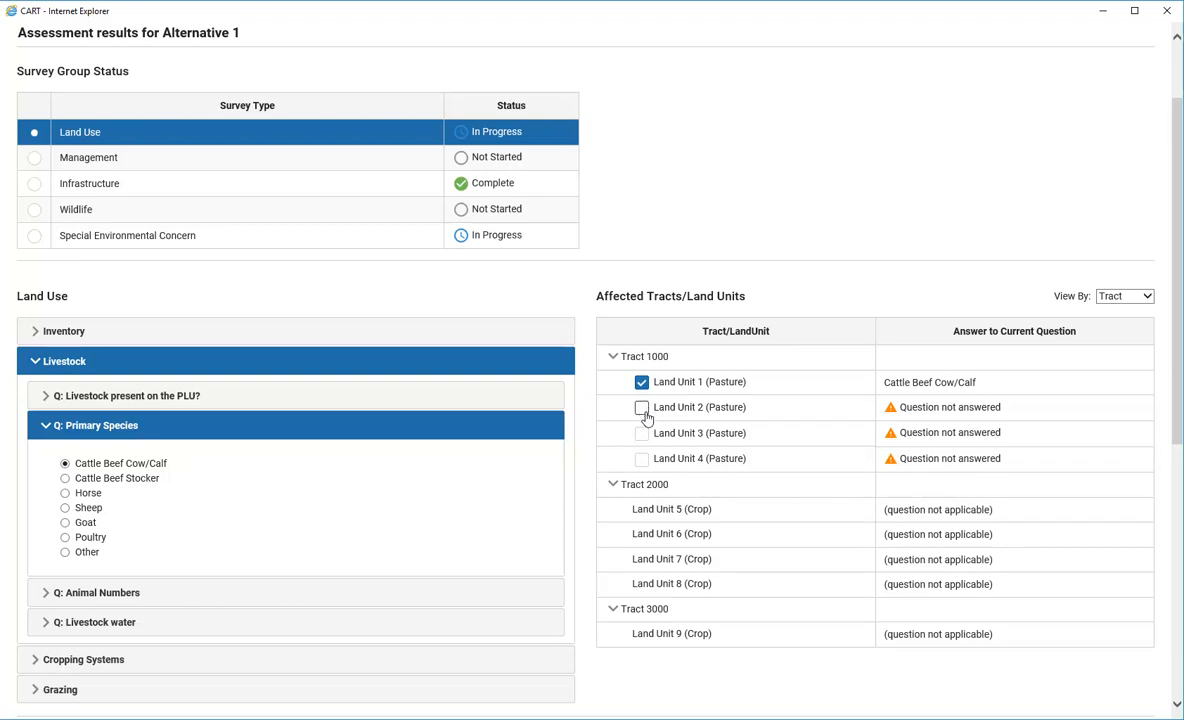
pyautogui.click(642, 408)
pyautogui.click(642, 434)
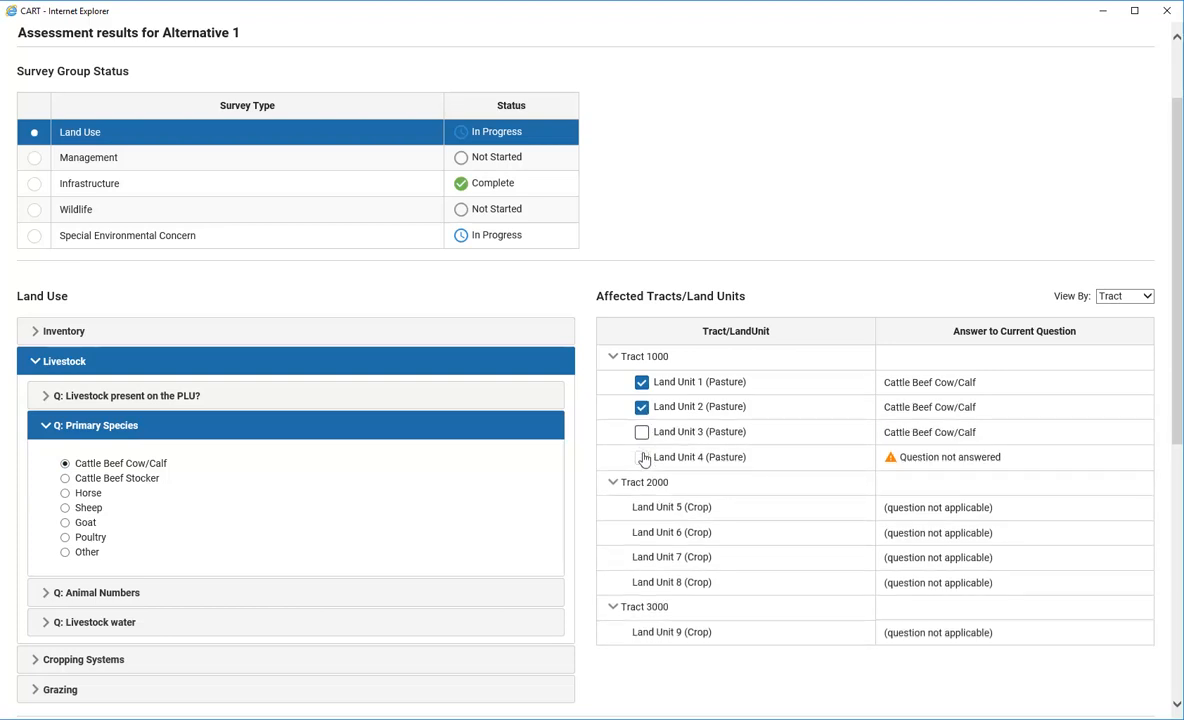
# Answer Animal Numbers '11 - 100' for Land Units 1–4
pyautogui.click(62, 592)
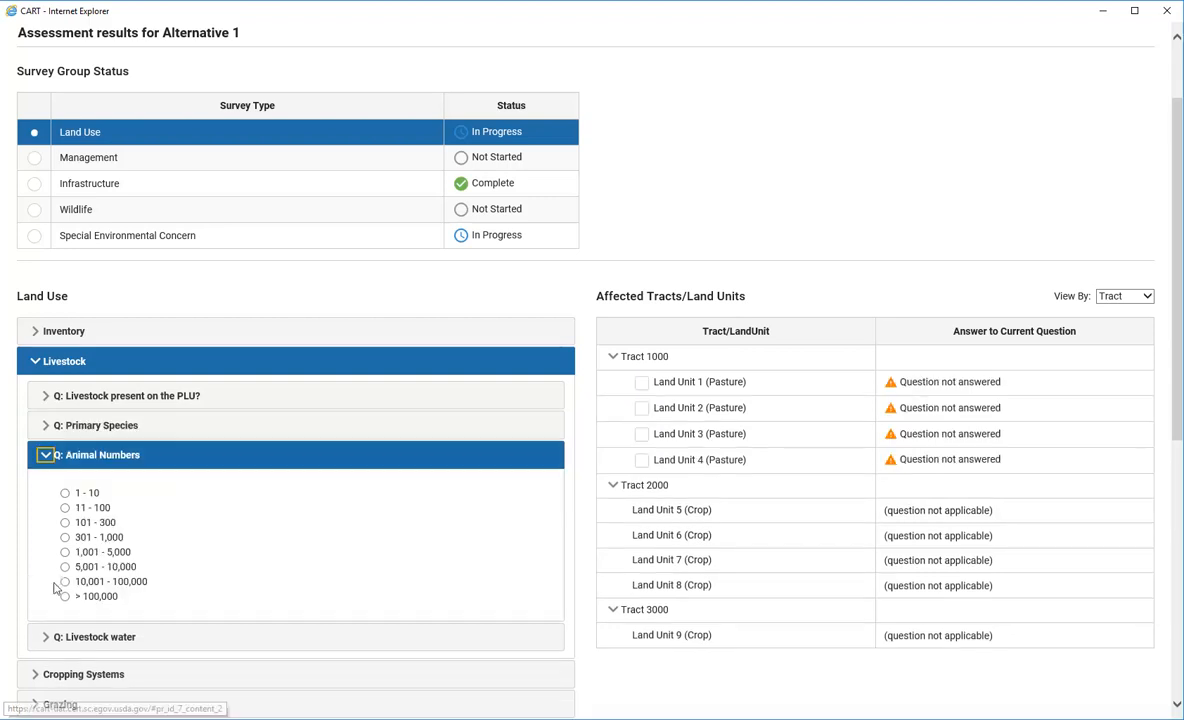
pyautogui.click(64, 508)
pyautogui.click(642, 384)
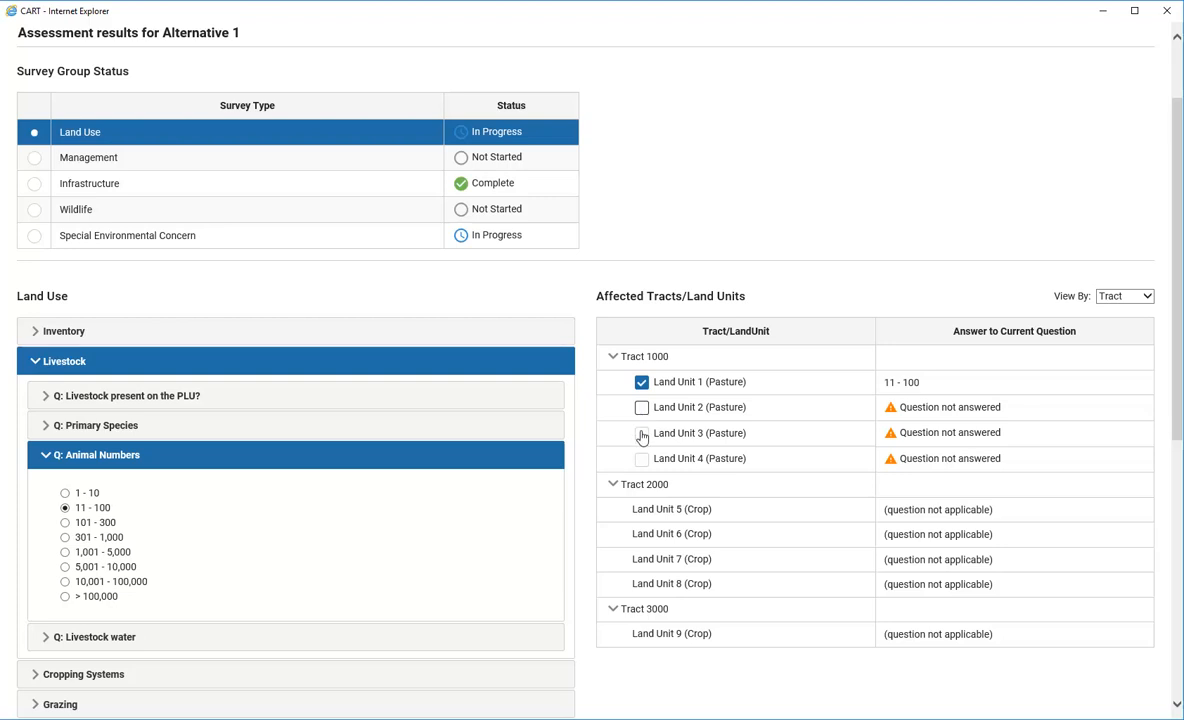
pyautogui.click(642, 409)
pyautogui.click(642, 432)
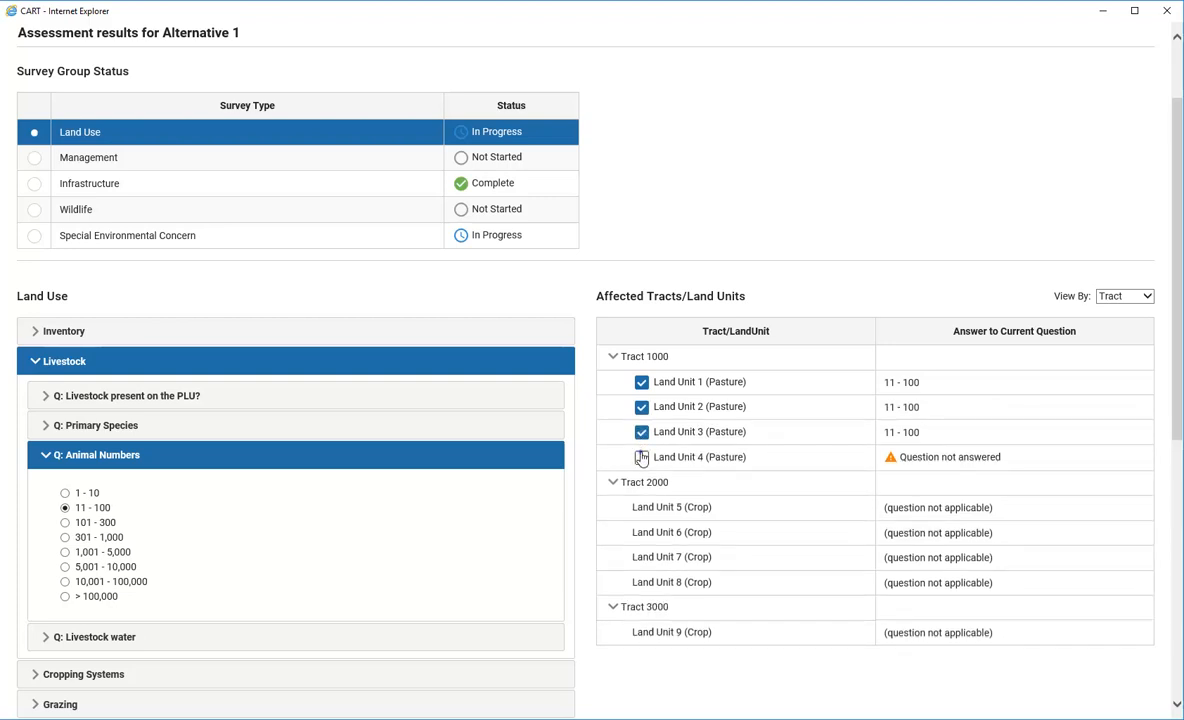
pyautogui.click(642, 457)
# Answer Livestock water 'no factors met' for Land Unit 1
pyautogui.click(46, 638)
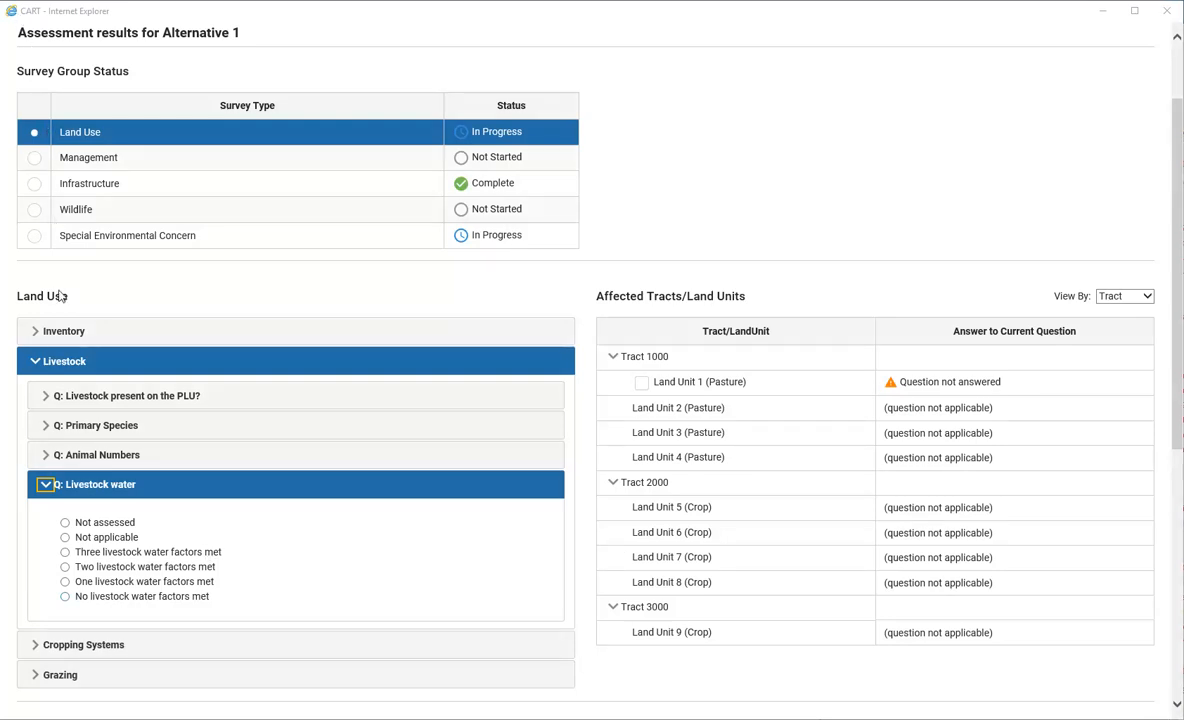
pyautogui.click(65, 597)
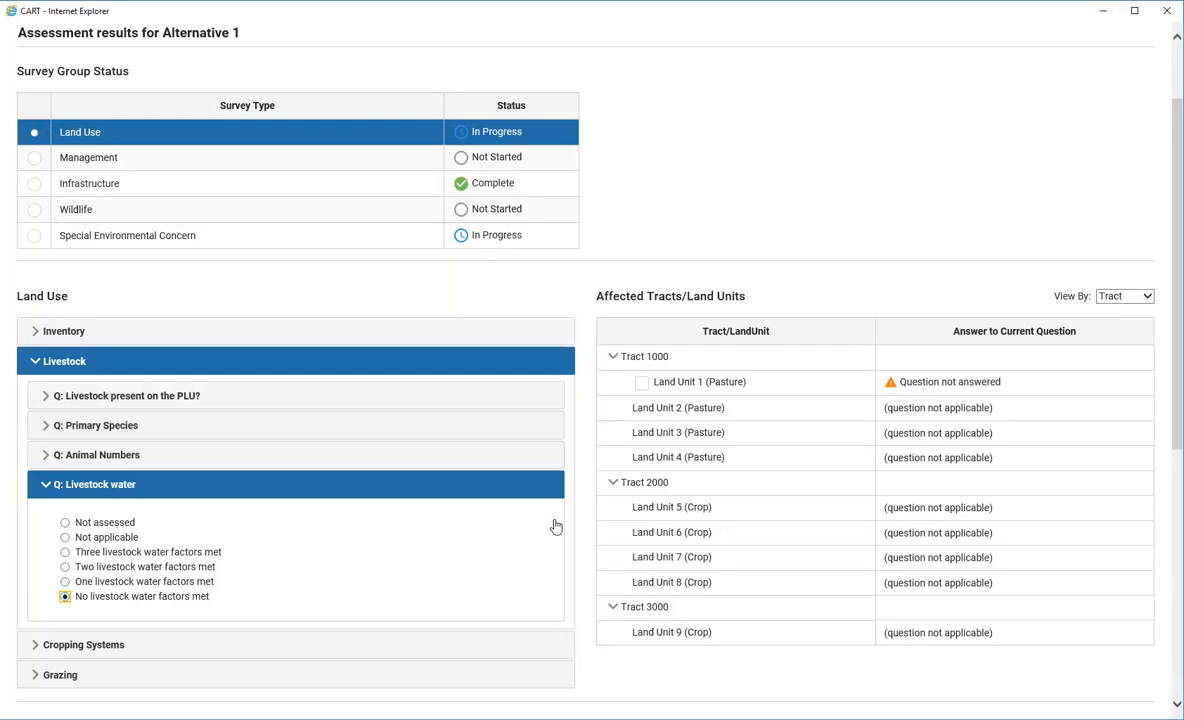
pyautogui.click(642, 383)
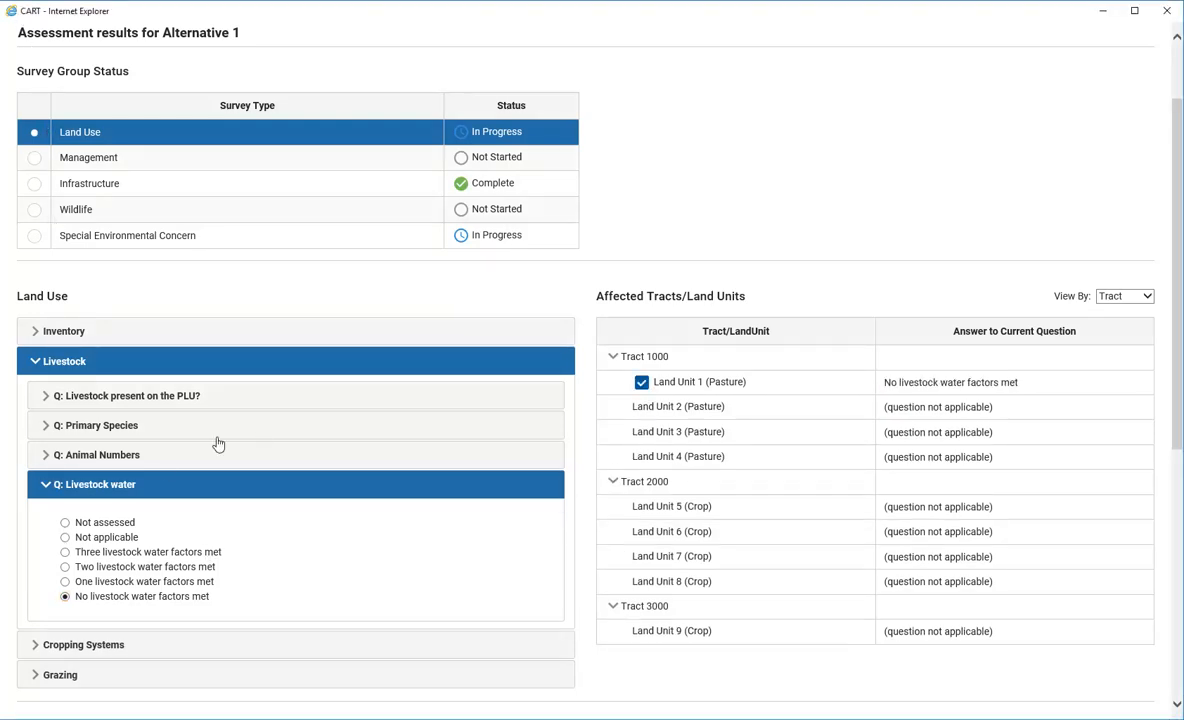
pyautogui.click(37, 644)
pyautogui.click(45, 425)
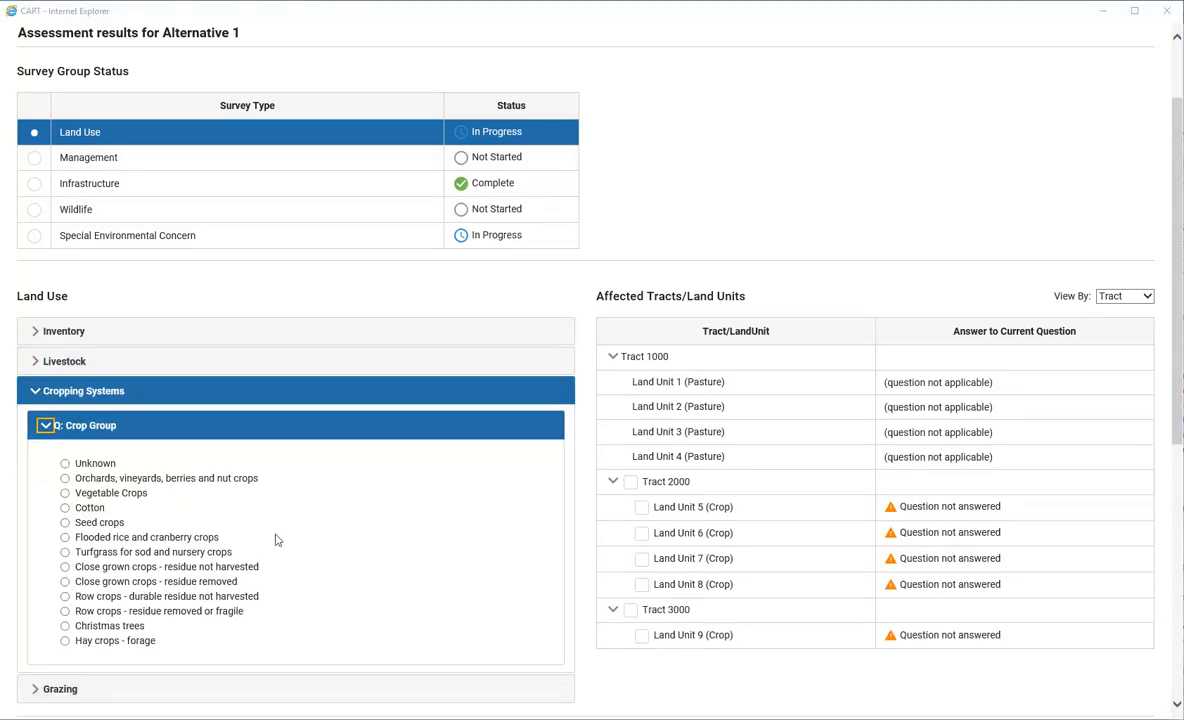
# Set Crop Group to 'Row crops - residue removed or fragile' for Tracts 2000 and 3000
pyautogui.click(65, 611)
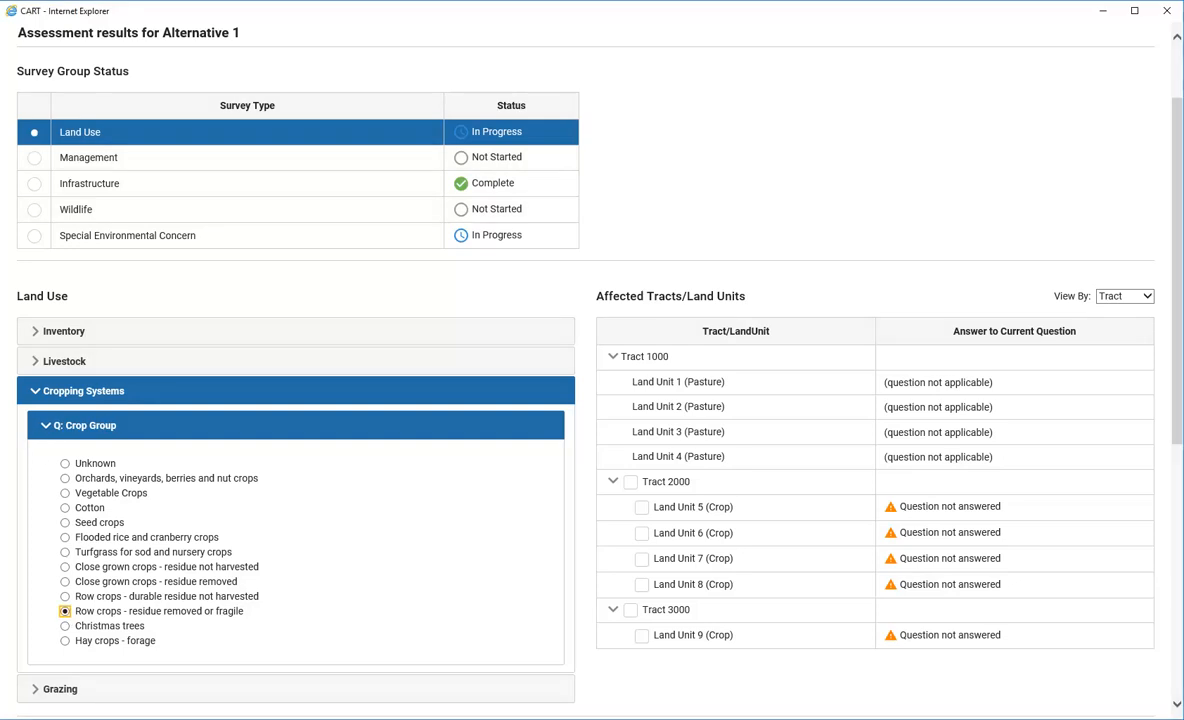
pyautogui.click(630, 482)
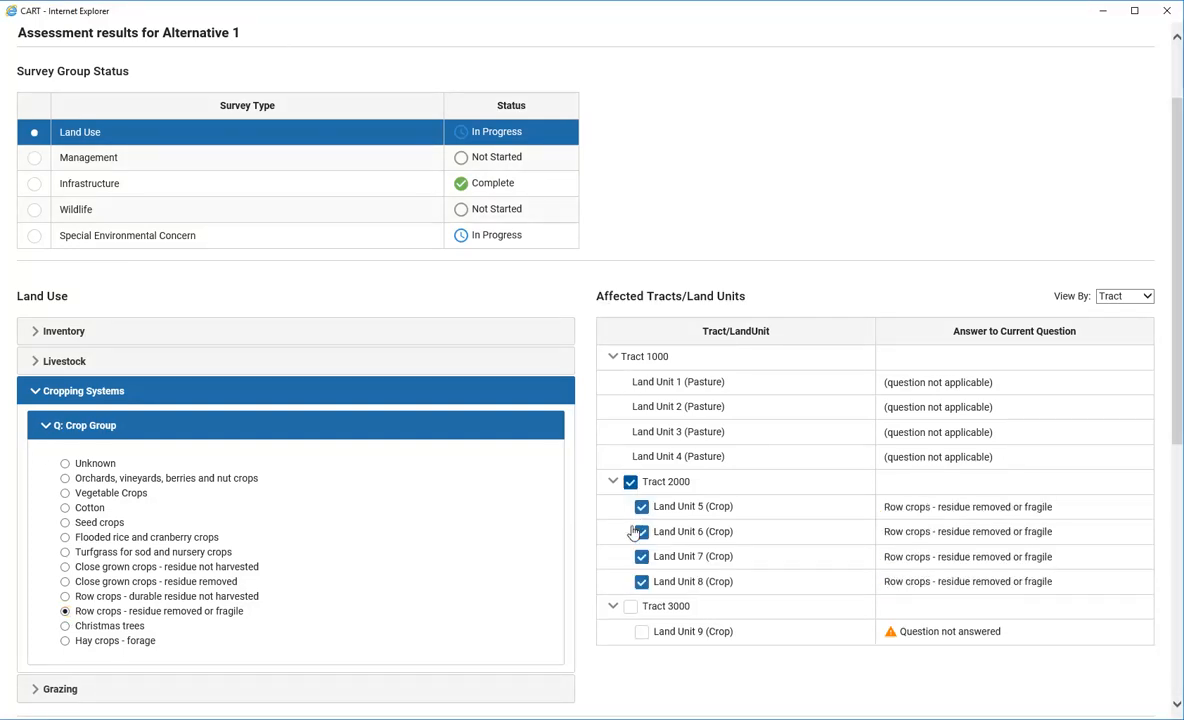
pyautogui.click(630, 607)
pyautogui.click(36, 689)
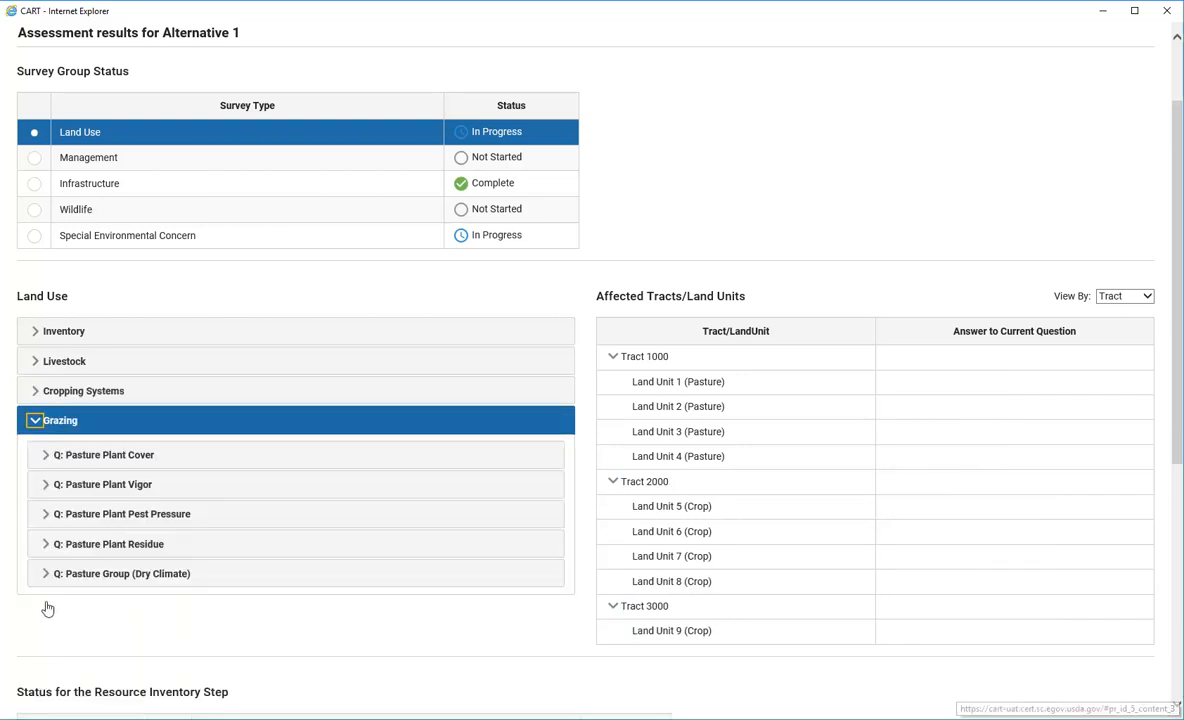
# Rate Pasture Plant Cover as Fair for Land Units 1–3
pyautogui.click(45, 456)
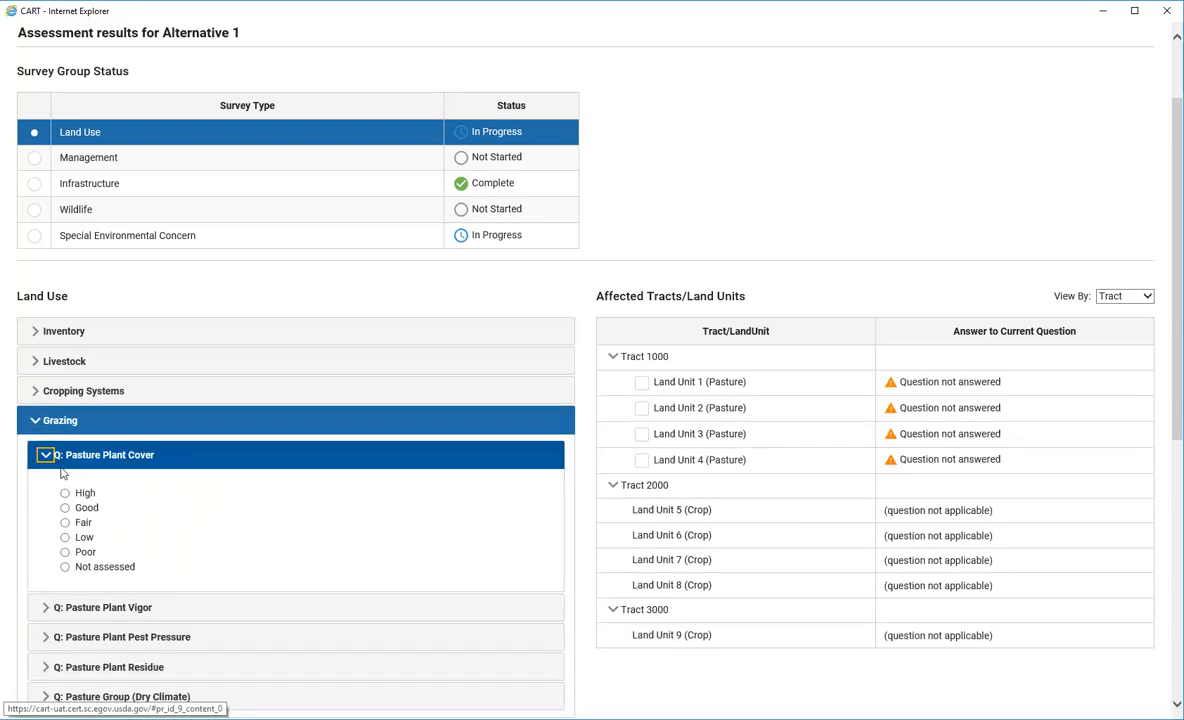
pyautogui.click(65, 522)
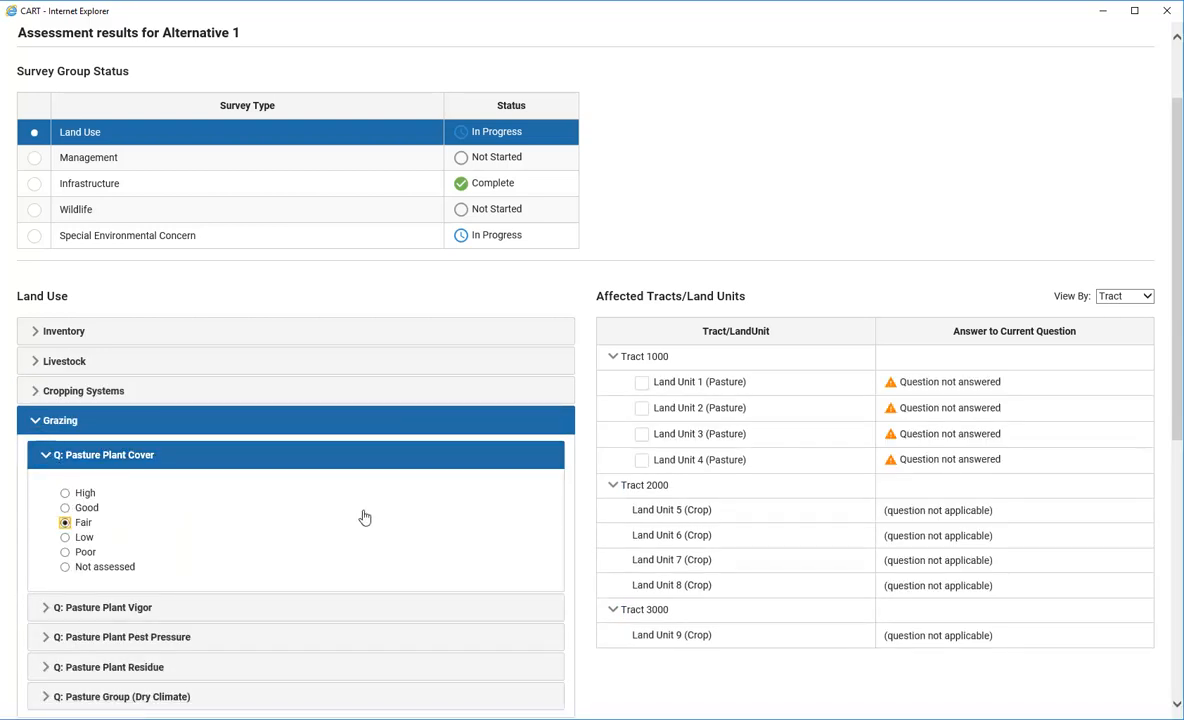
pyautogui.click(642, 385)
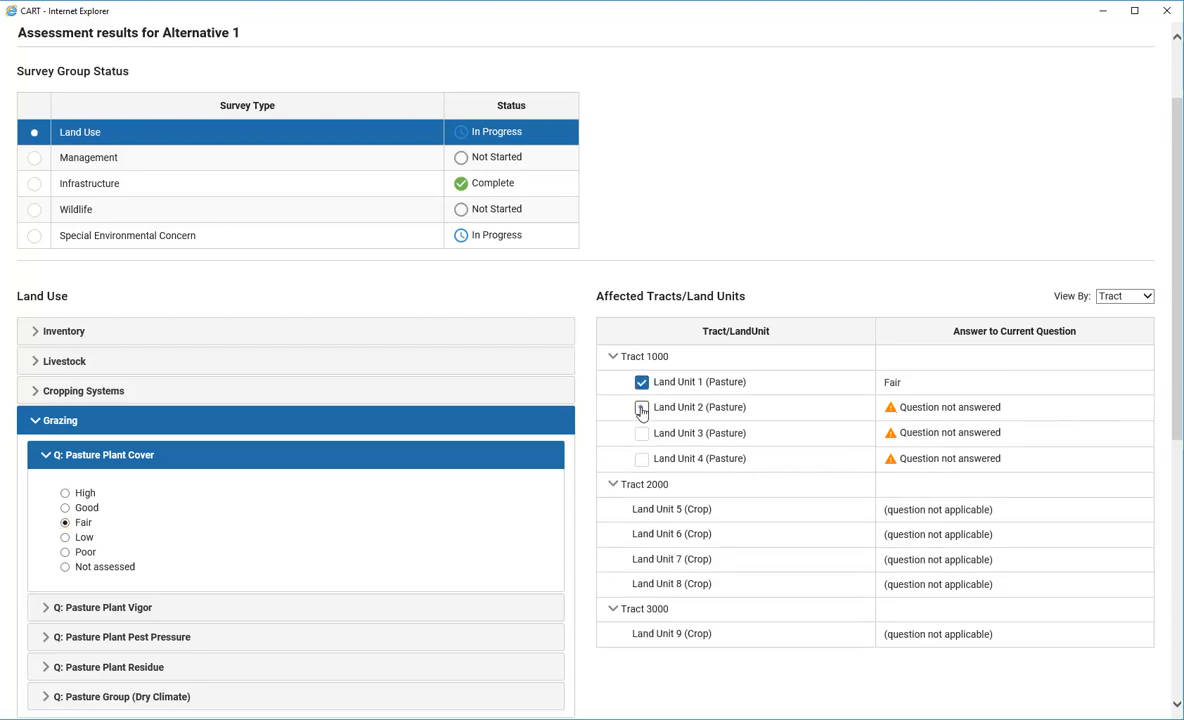
pyautogui.click(641, 408)
pyautogui.click(642, 434)
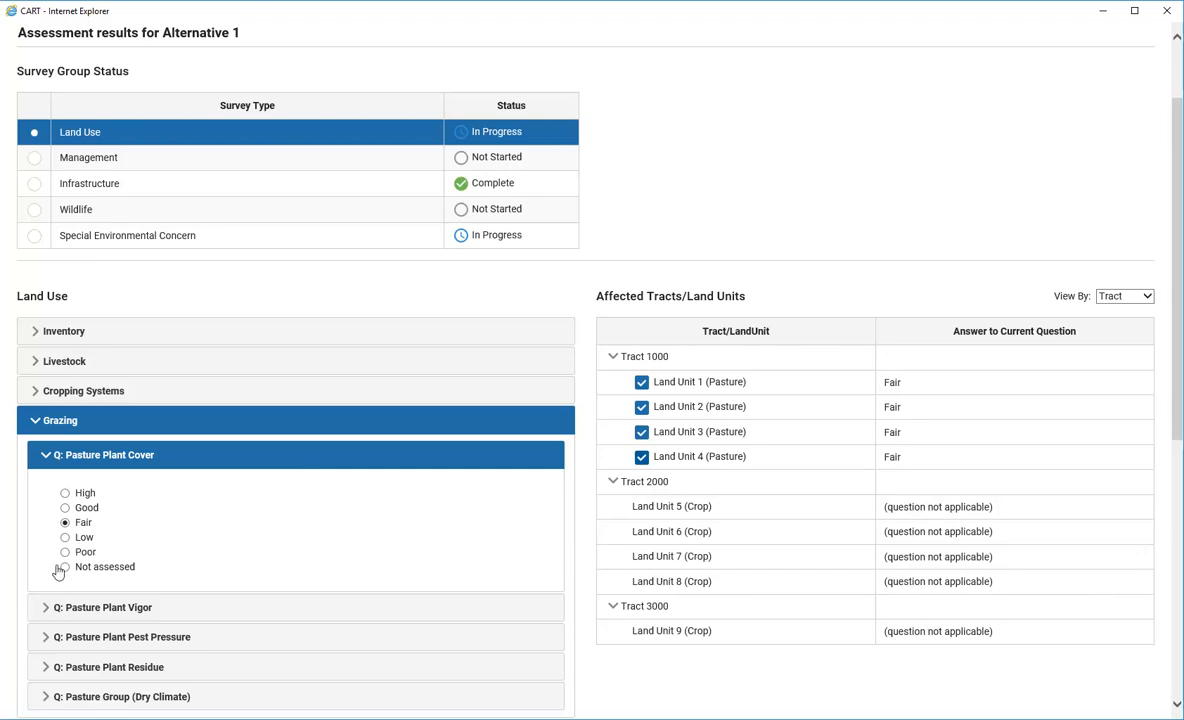
# Rate Pasture Plant Vigor as Fair for Land Units 1–4
pyautogui.click(44, 612)
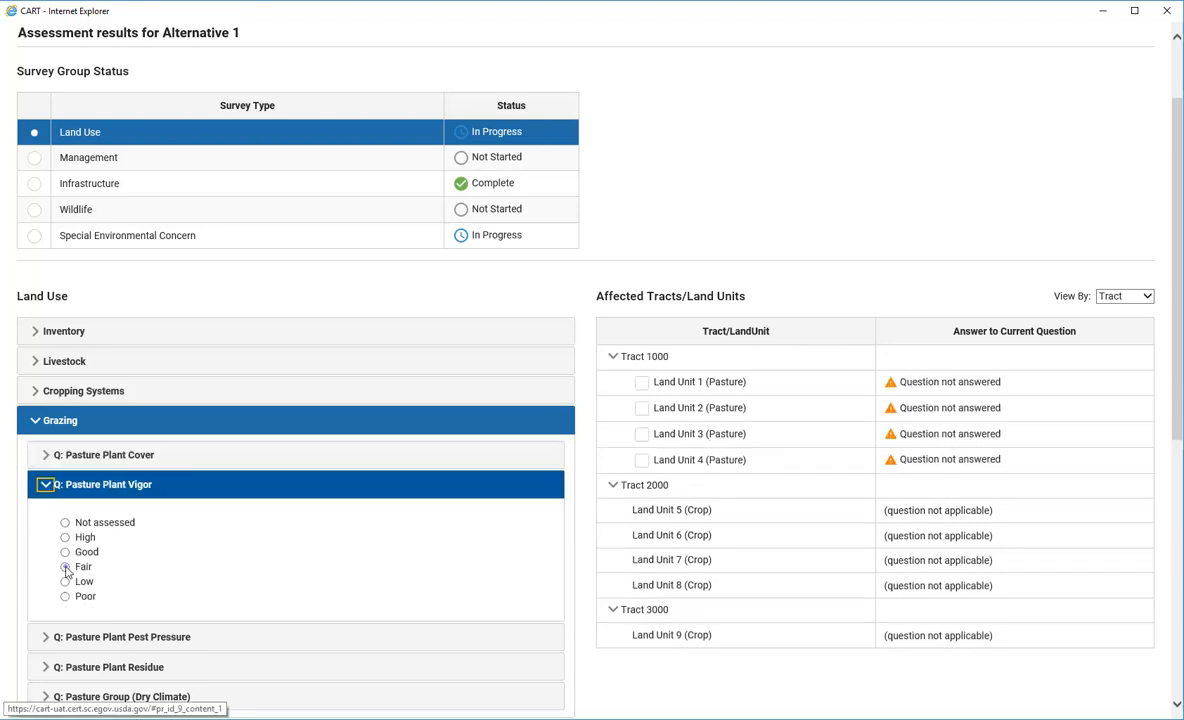
pyautogui.click(65, 566)
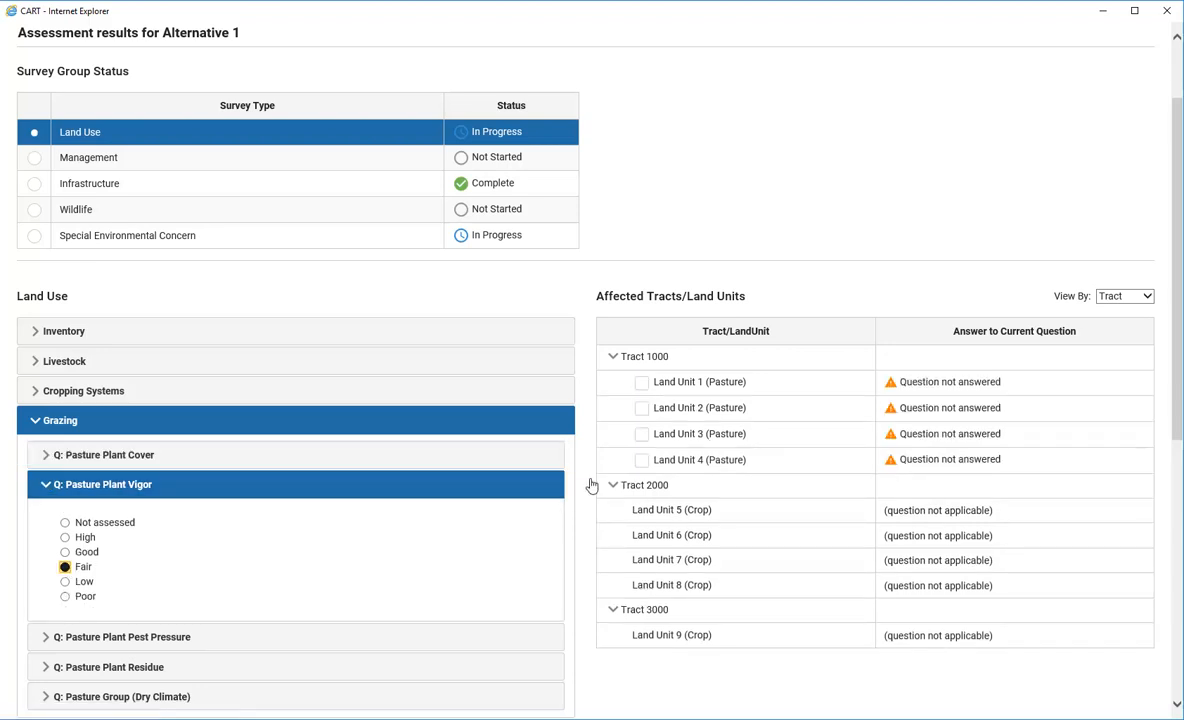
pyautogui.click(641, 382)
pyautogui.click(643, 410)
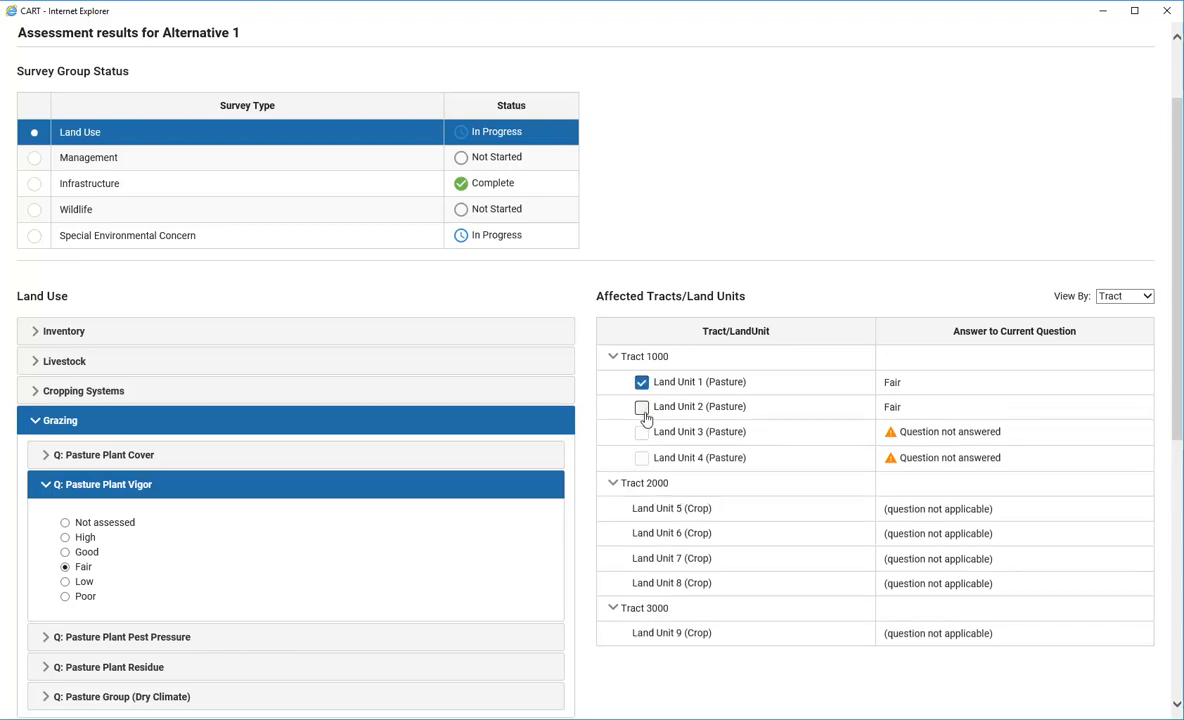
pyautogui.click(642, 434)
pyautogui.click(641, 457)
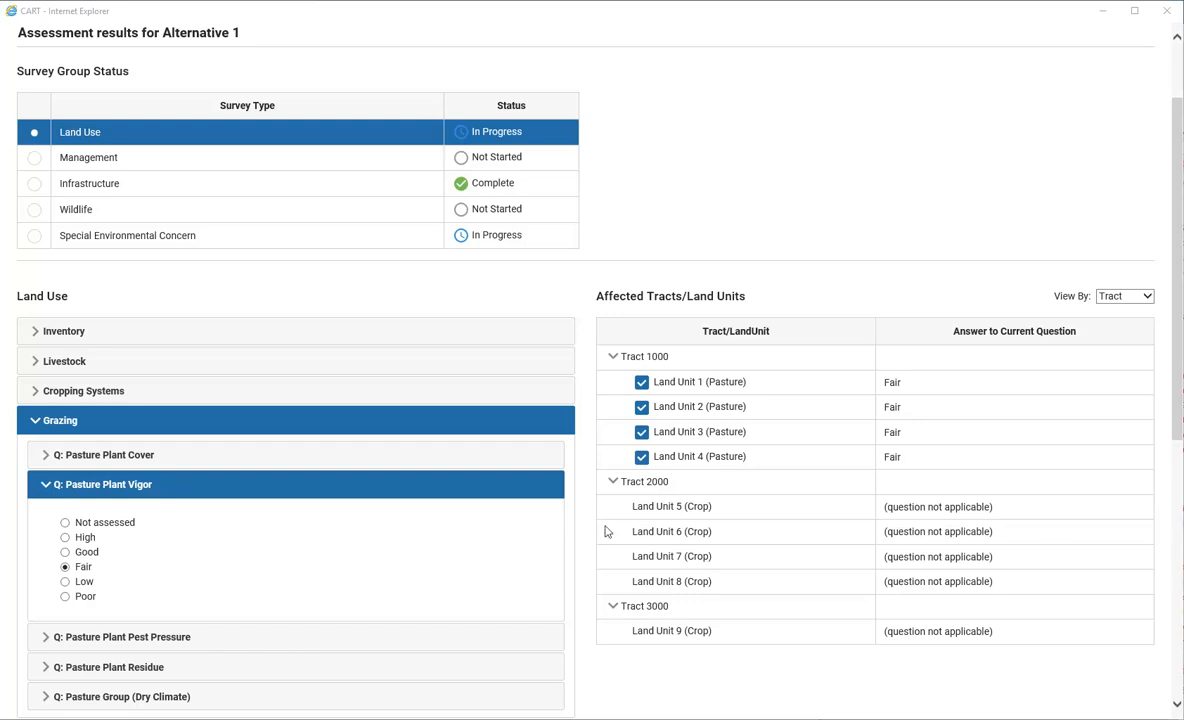
# Answer Pasture Plant Pest Pressure with unmanaged pest resistance for Land Units 1–4
pyautogui.click(44, 640)
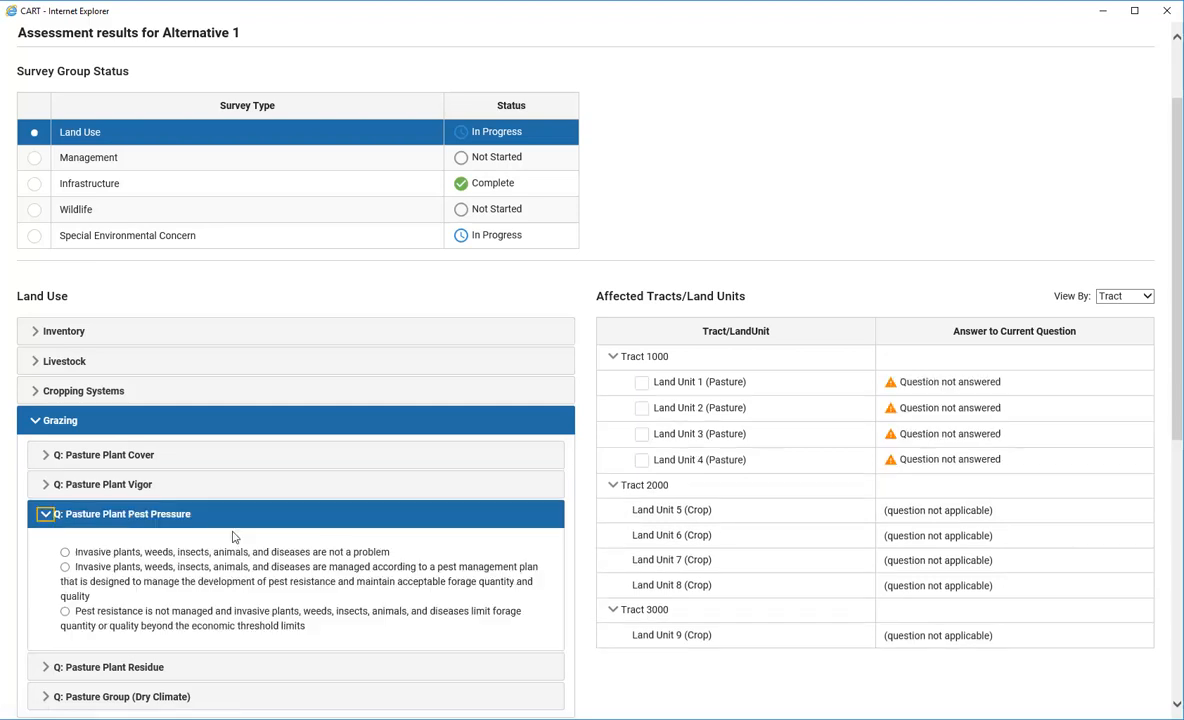
pyautogui.click(65, 611)
pyautogui.click(642, 384)
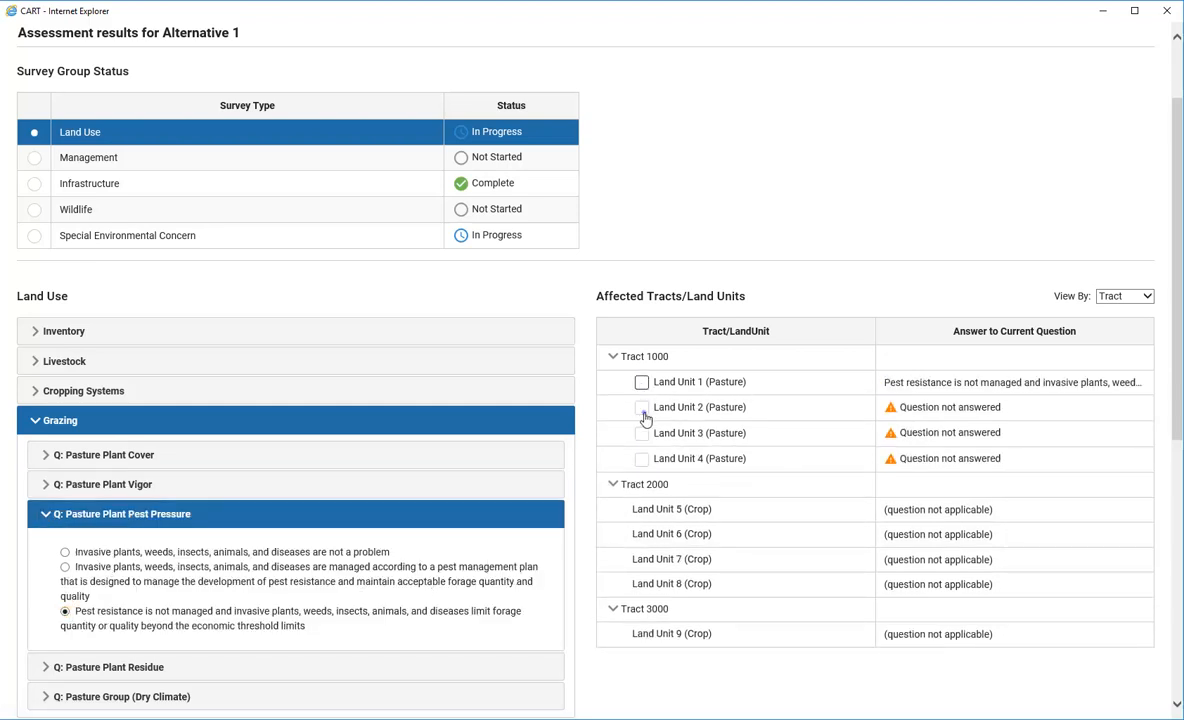
pyautogui.click(642, 407)
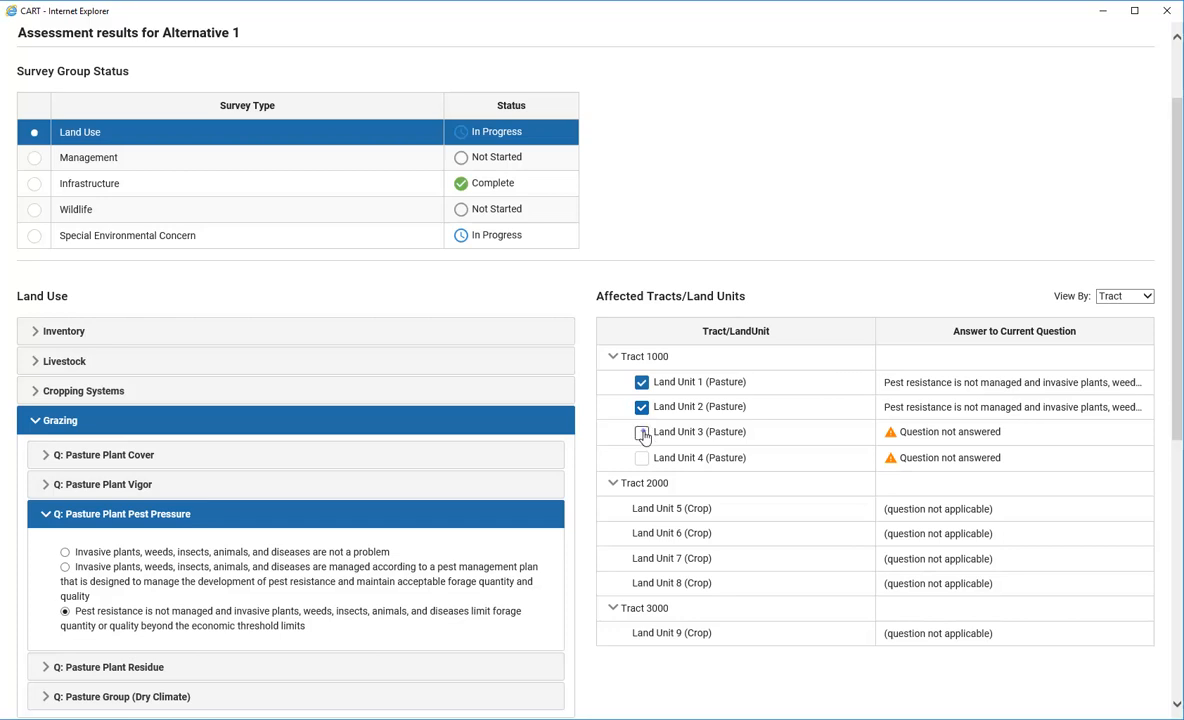
pyautogui.click(642, 458)
pyautogui.scroll(-1, 98, 620)
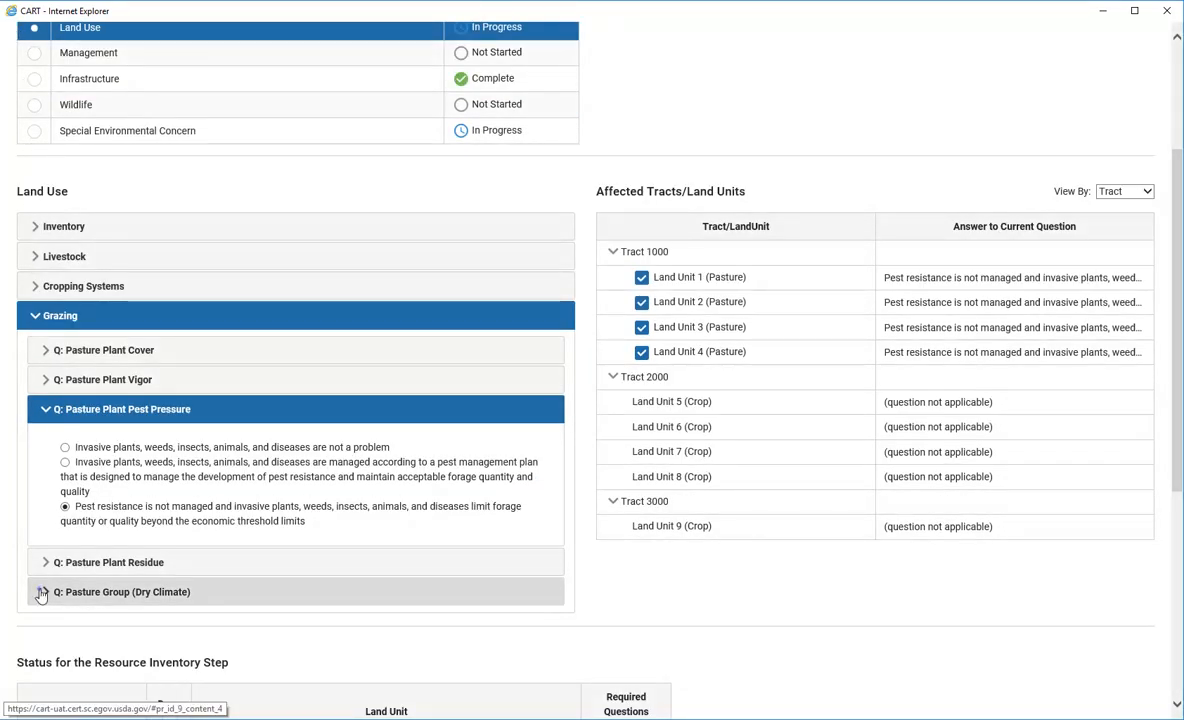
# Set Pasture Group (Dry Climate) to warm season grasses for Land Units 1–4
pyautogui.click(77, 591)
pyautogui.click(65, 507)
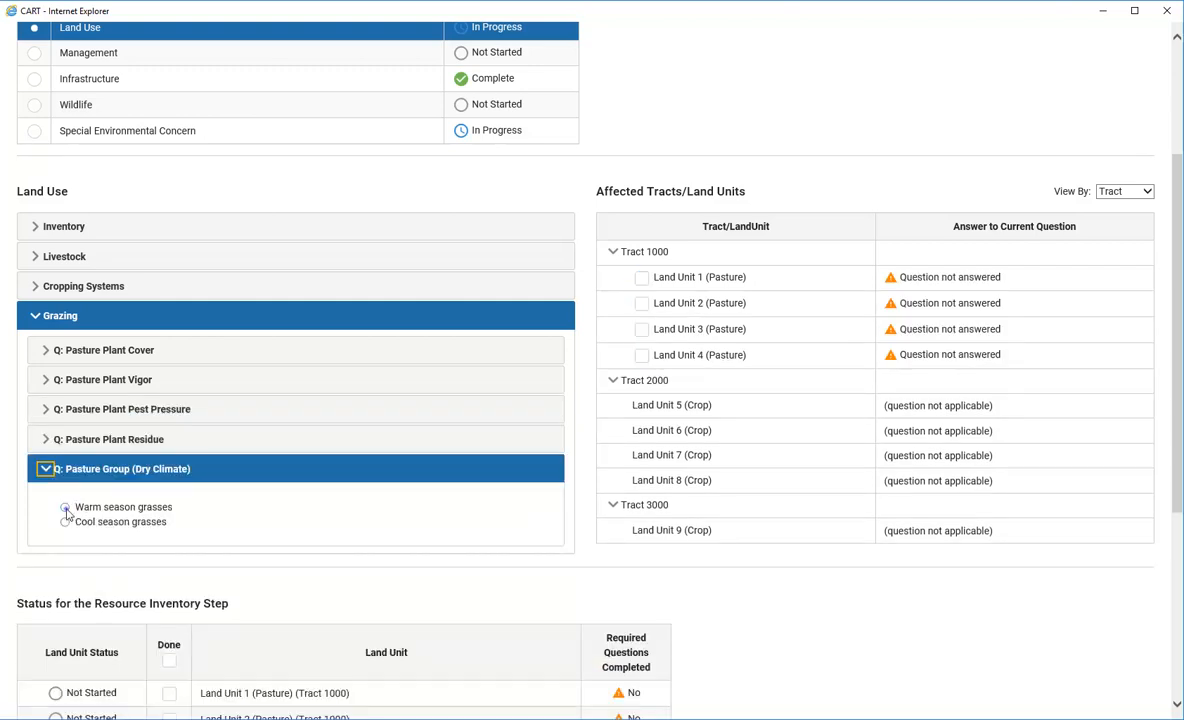
pyautogui.click(642, 280)
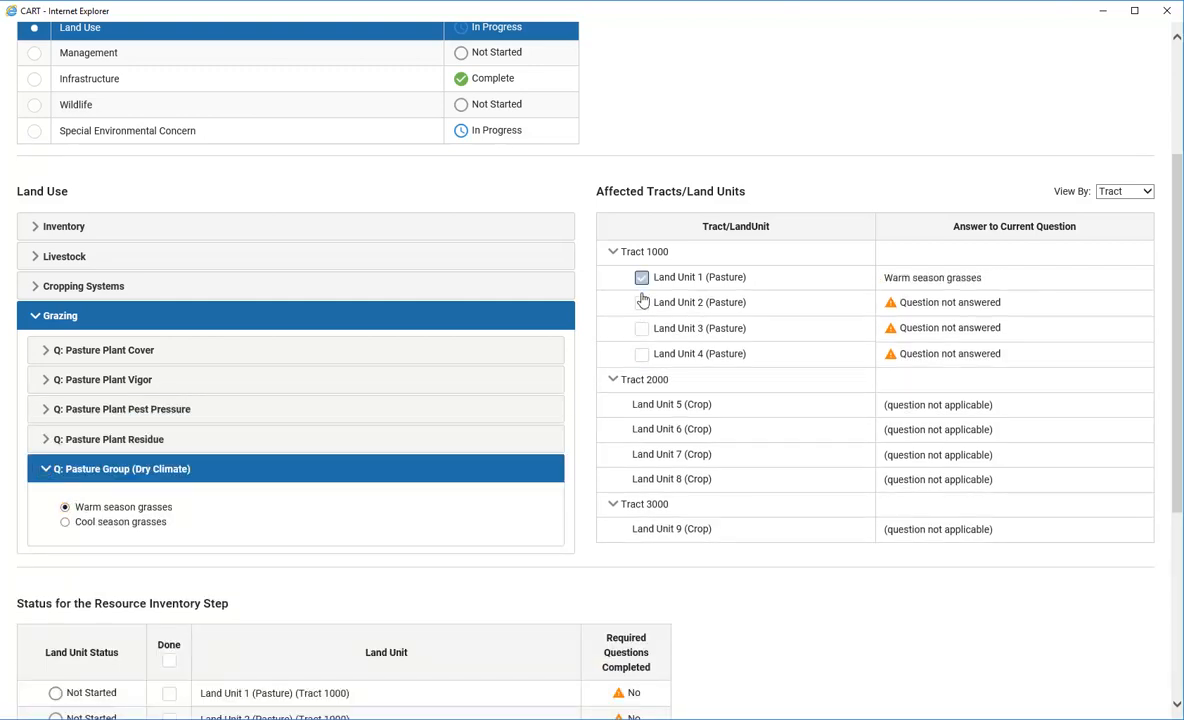
pyautogui.click(642, 304)
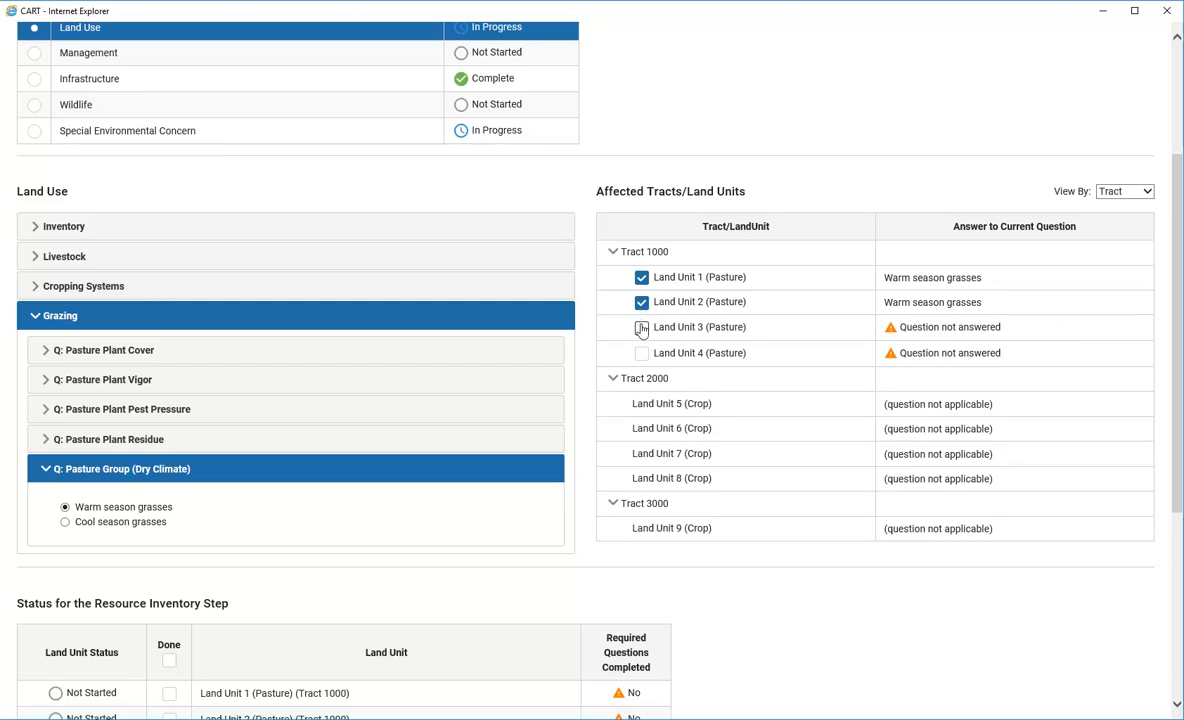
pyautogui.click(641, 329)
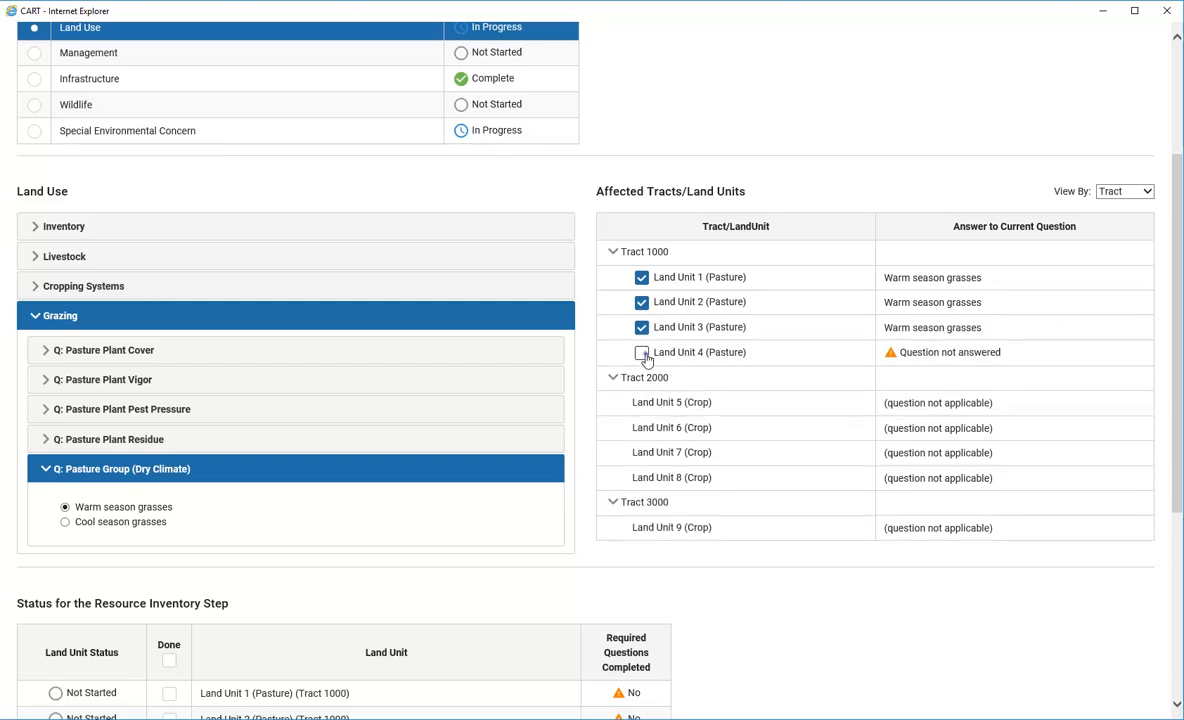
pyautogui.click(642, 352)
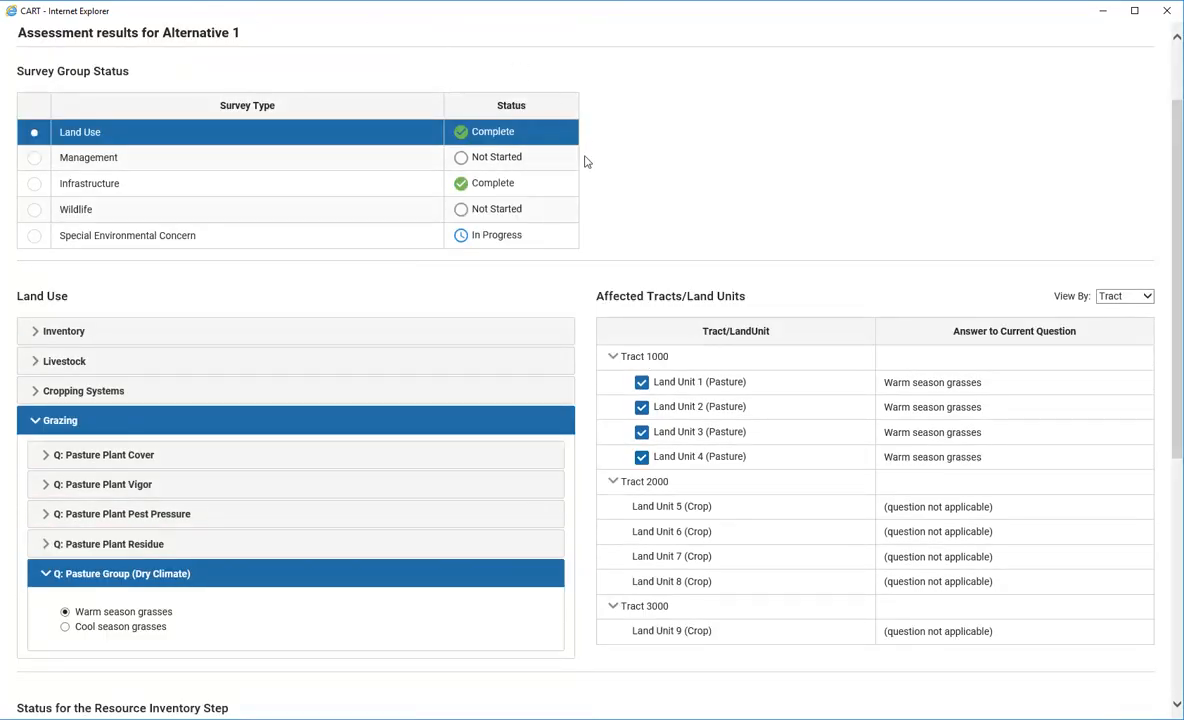
# In Management, answer the nutrient management plan question No for all three tracts
pyautogui.click(34, 157)
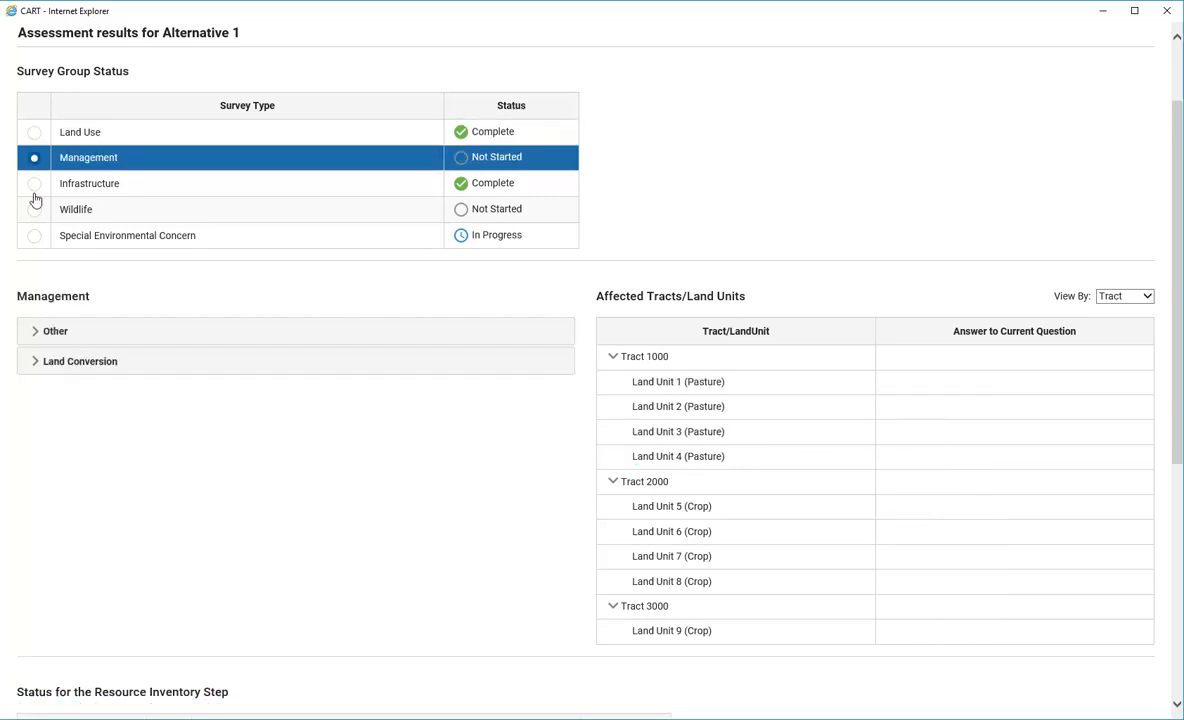
pyautogui.click(34, 333)
pyautogui.click(45, 368)
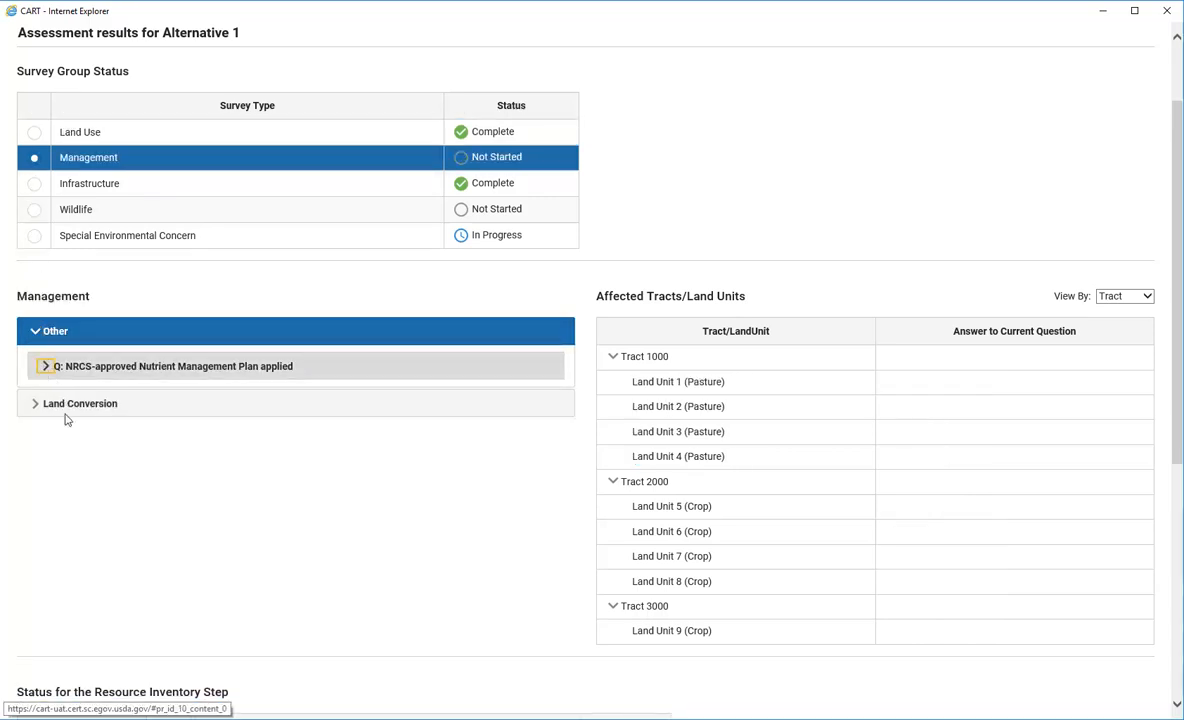
pyautogui.click(65, 448)
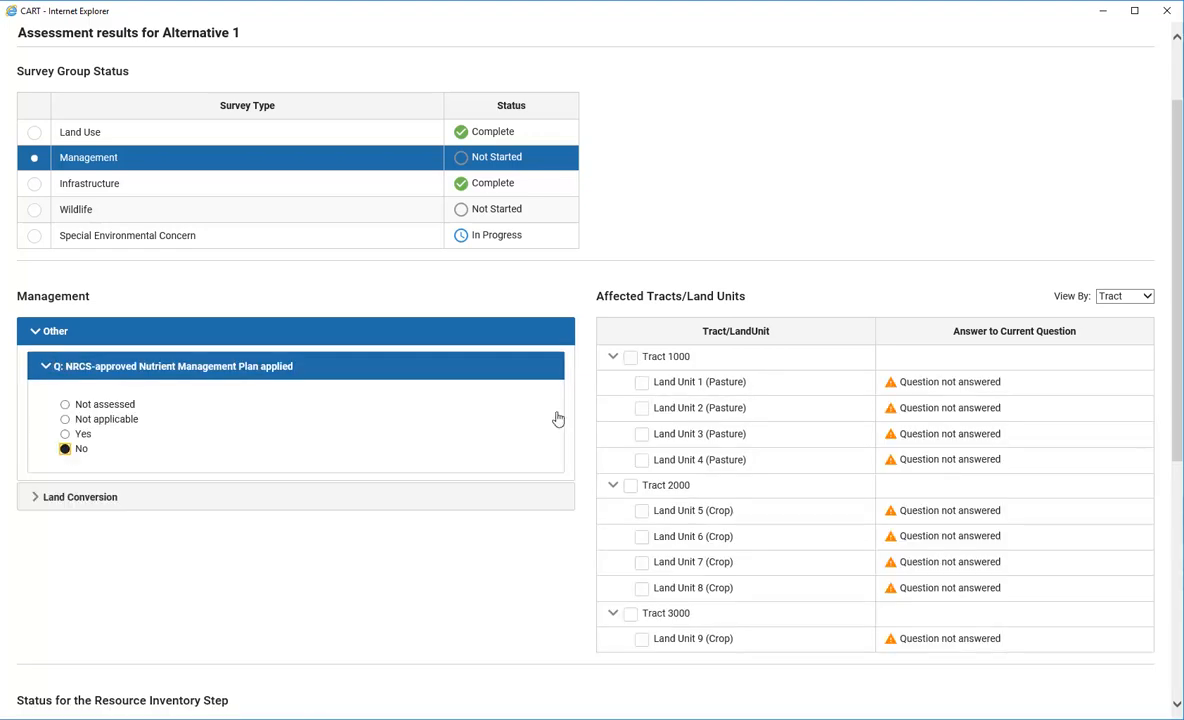
pyautogui.click(630, 357)
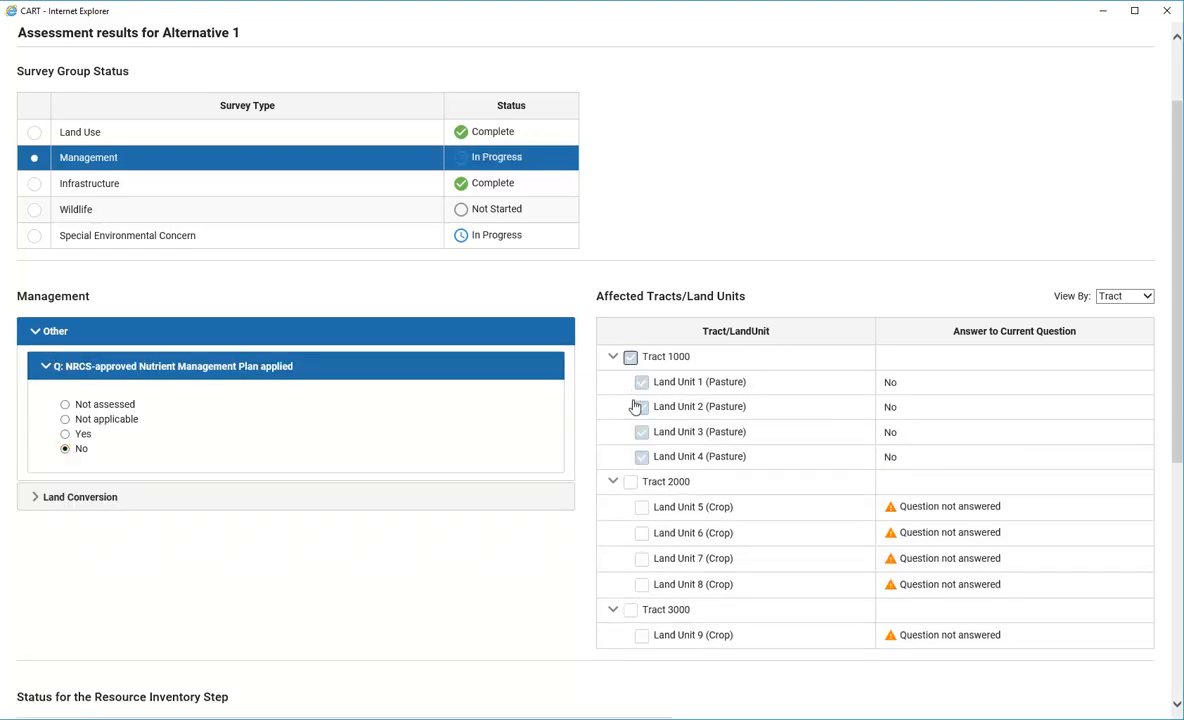
pyautogui.click(631, 482)
pyautogui.click(631, 607)
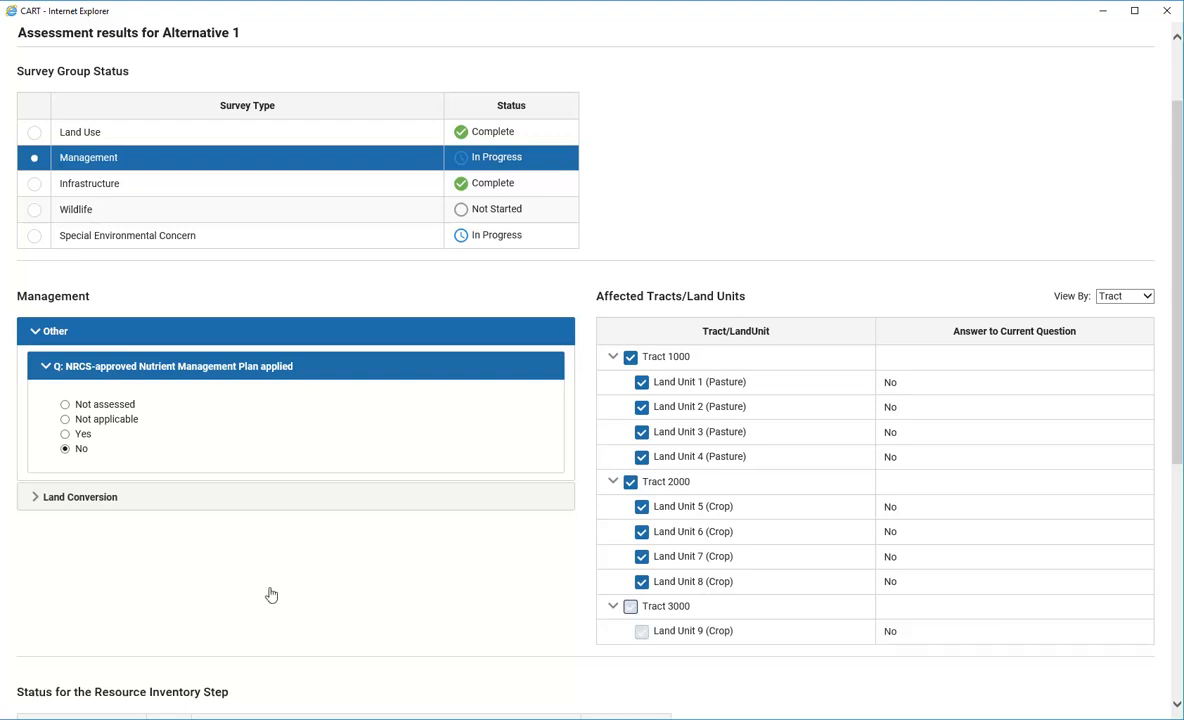
# Answer the agricultural land conversion threat No for all three tracts
pyautogui.click(61, 503)
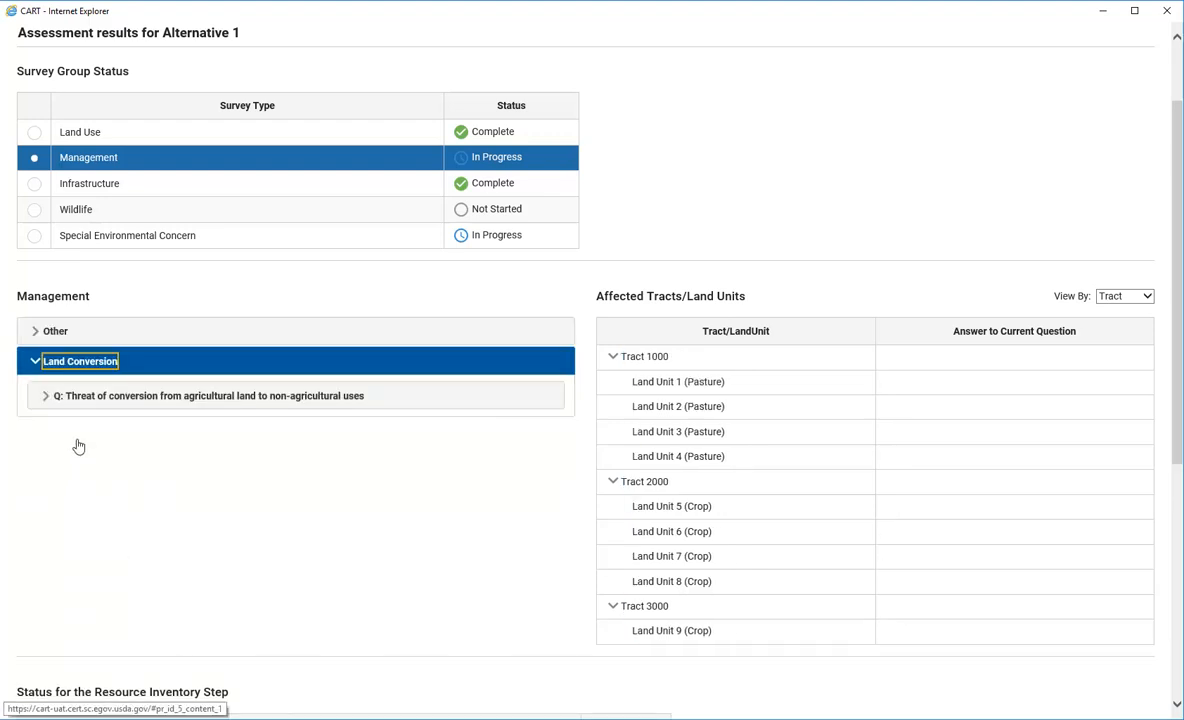
pyautogui.click(79, 399)
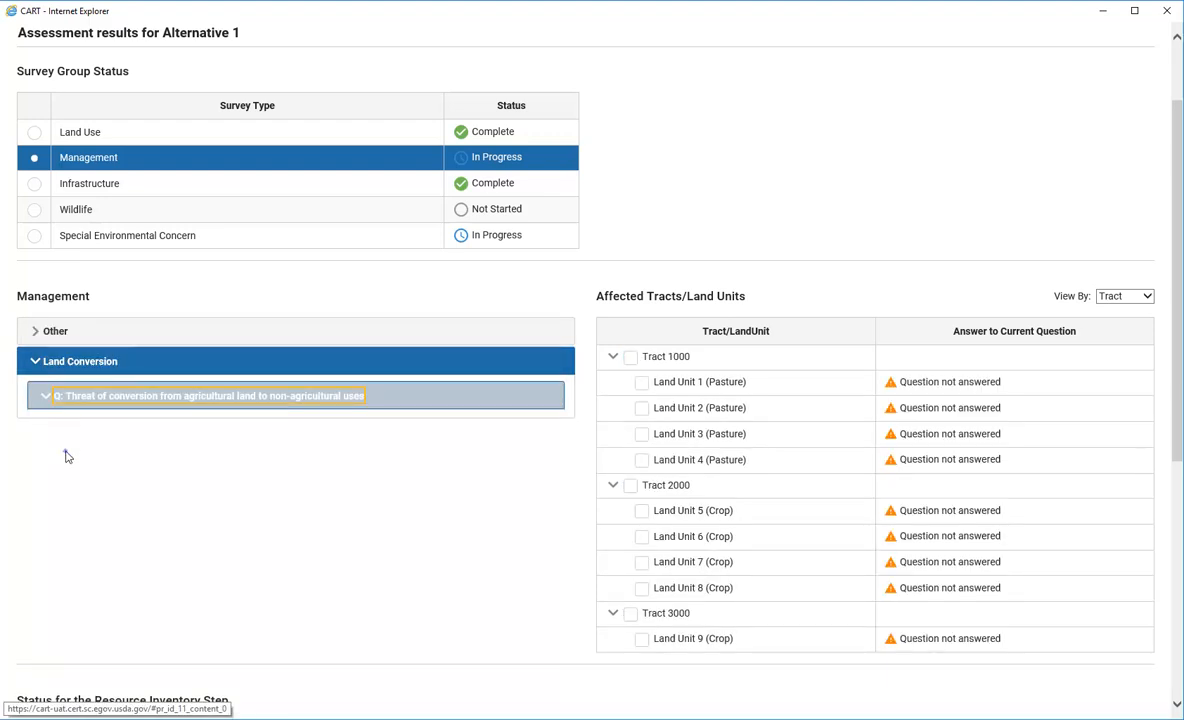
pyautogui.click(66, 449)
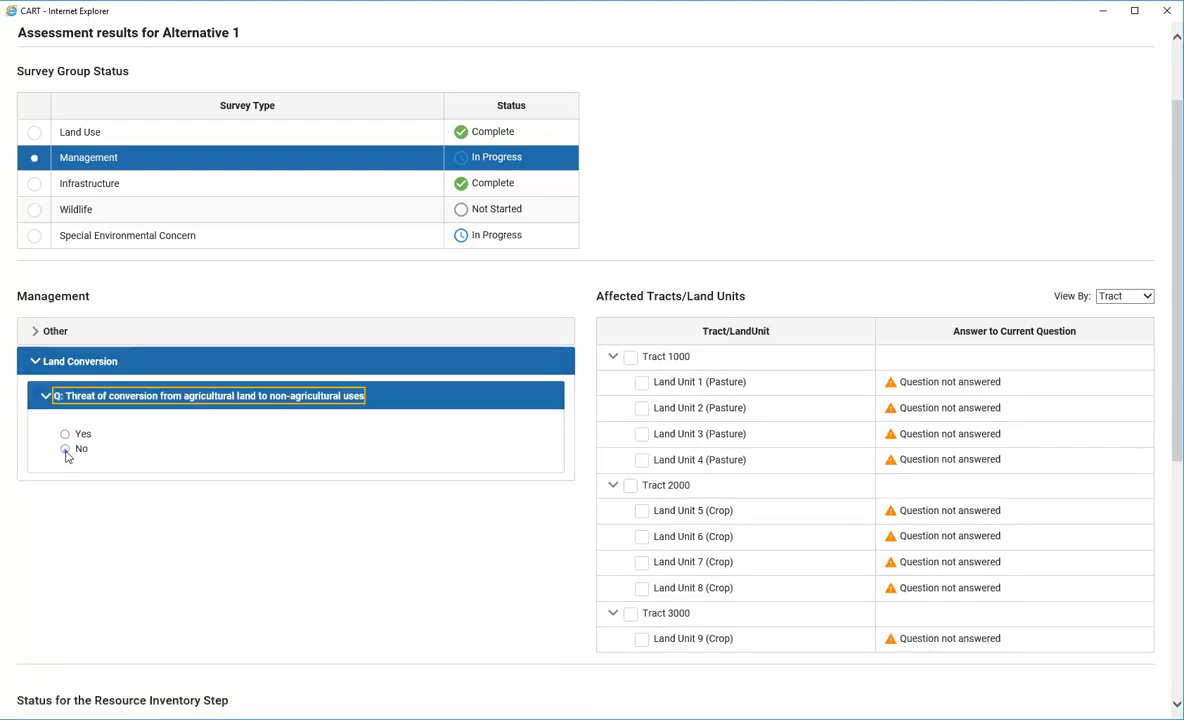
pyautogui.click(629, 360)
pyautogui.click(631, 483)
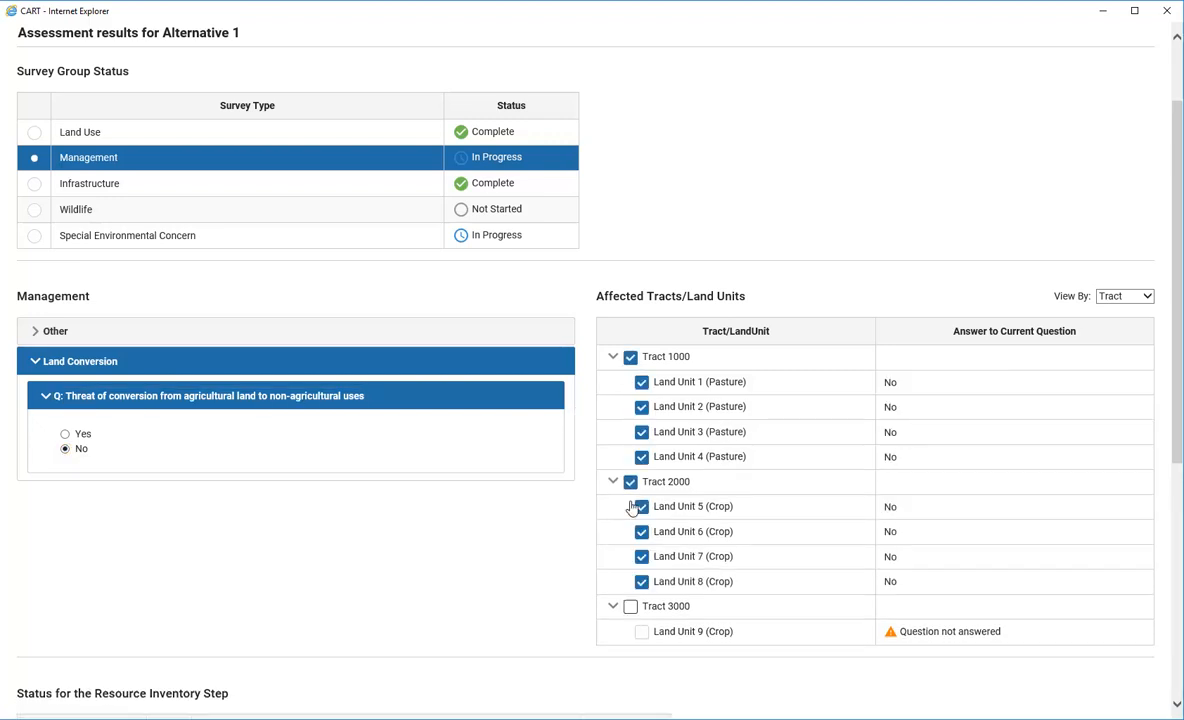
pyautogui.click(631, 608)
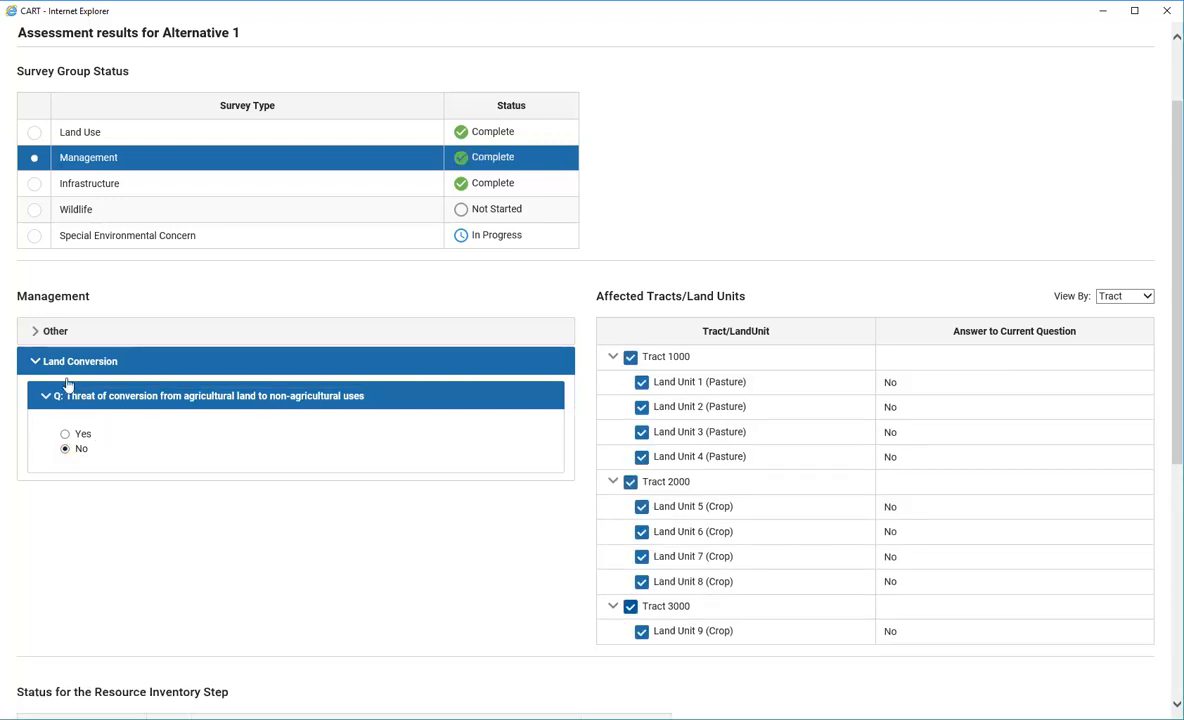
pyautogui.click(33, 210)
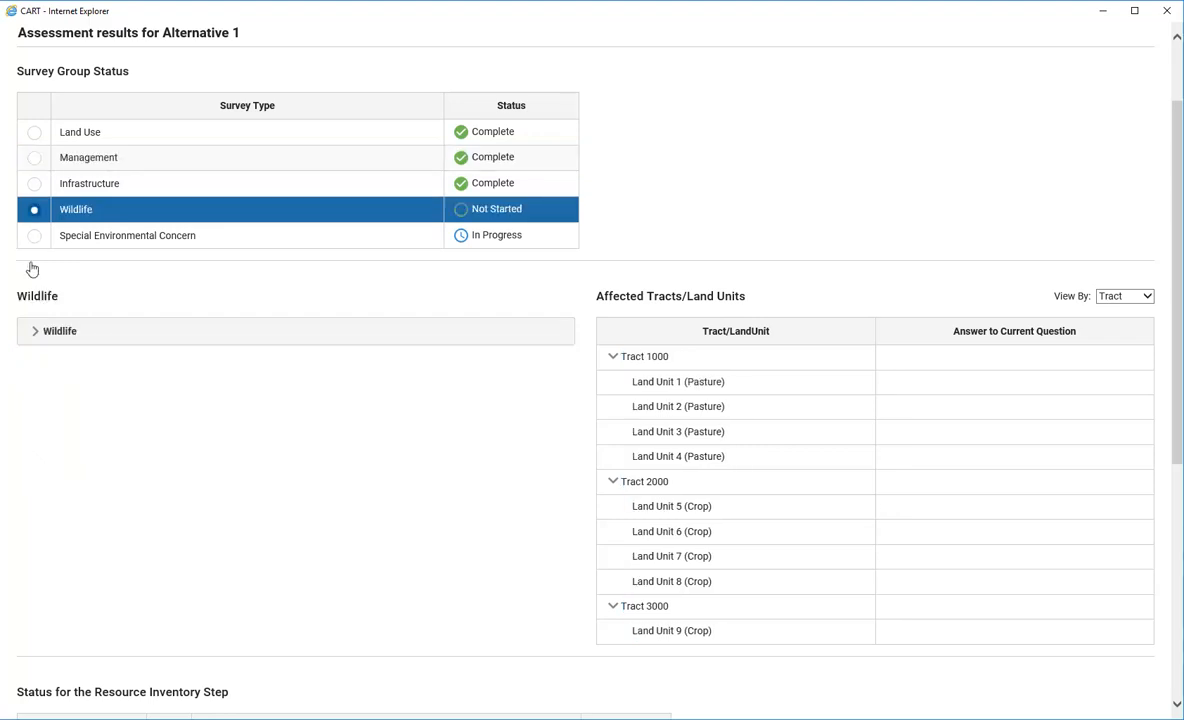
# Set Wildlife Habitat Assessment Method to Working Lands for Wildlife Guide for all three tracts' land units
pyautogui.click(35, 336)
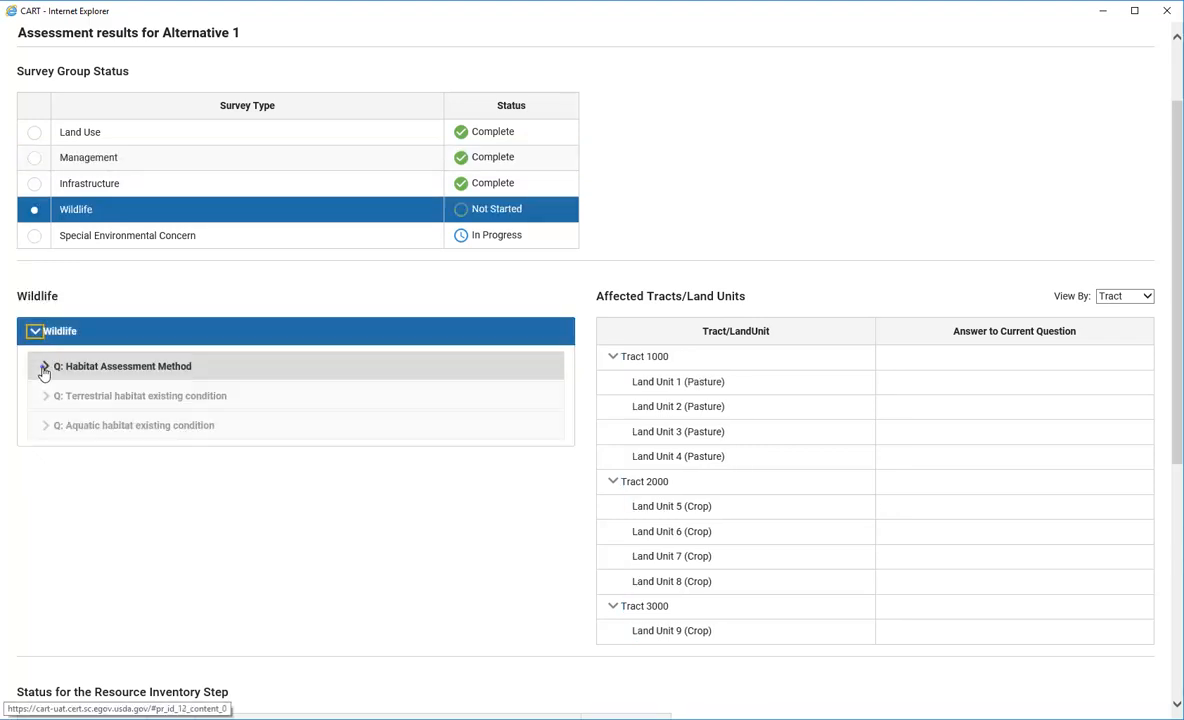
pyautogui.click(47, 366)
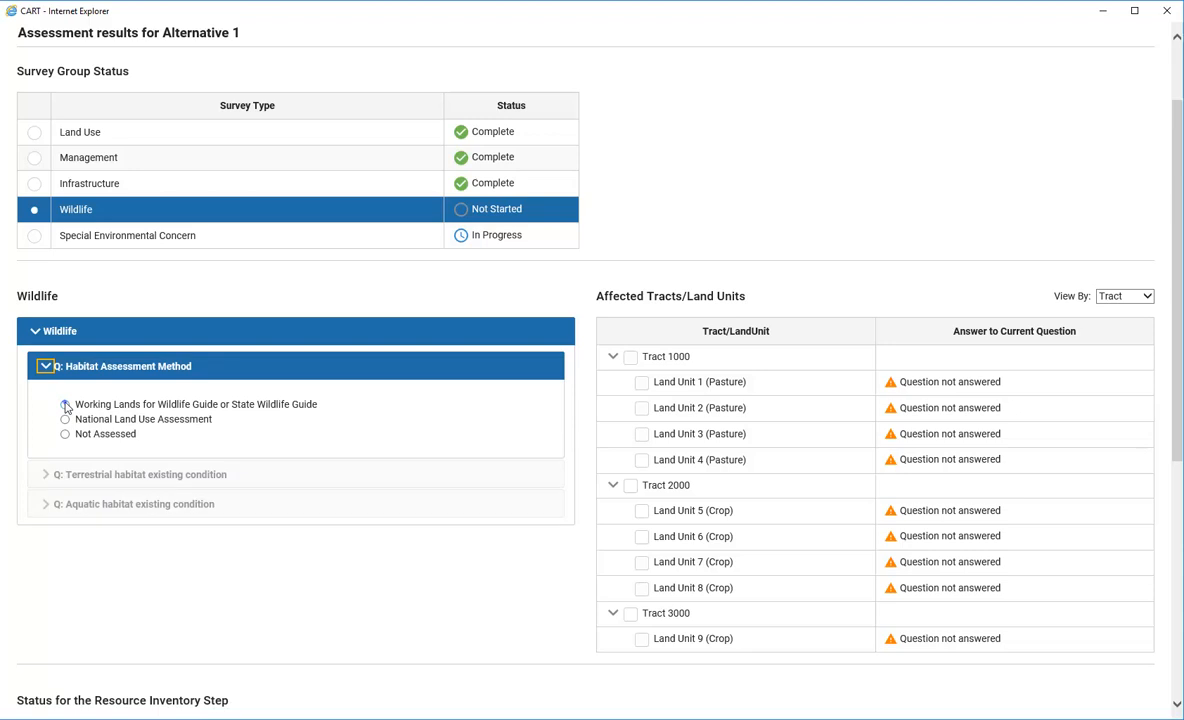
pyautogui.click(65, 405)
pyautogui.click(630, 358)
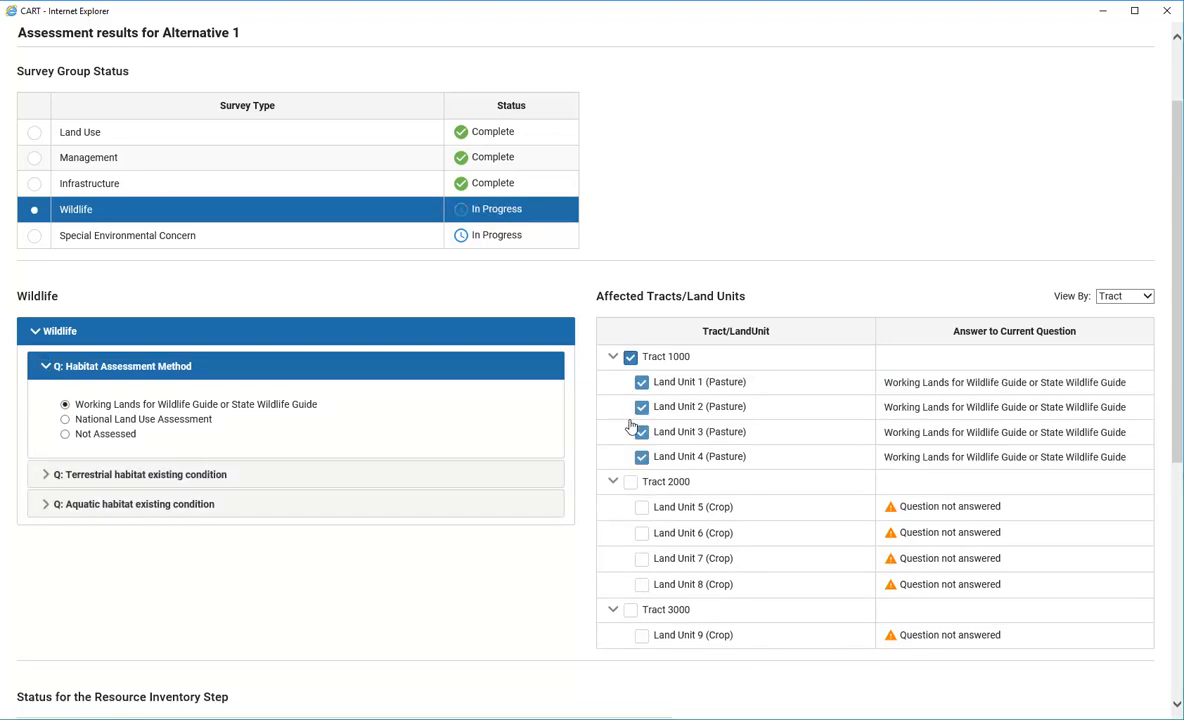
pyautogui.click(630, 609)
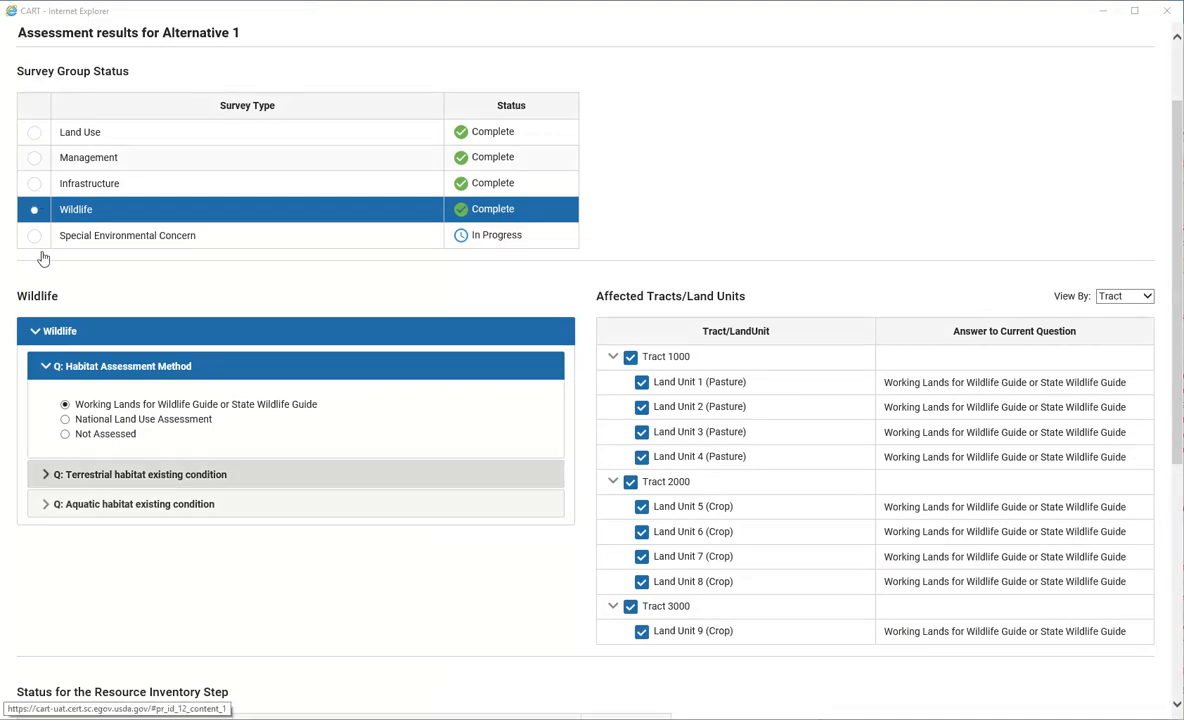
pyautogui.click(46, 476)
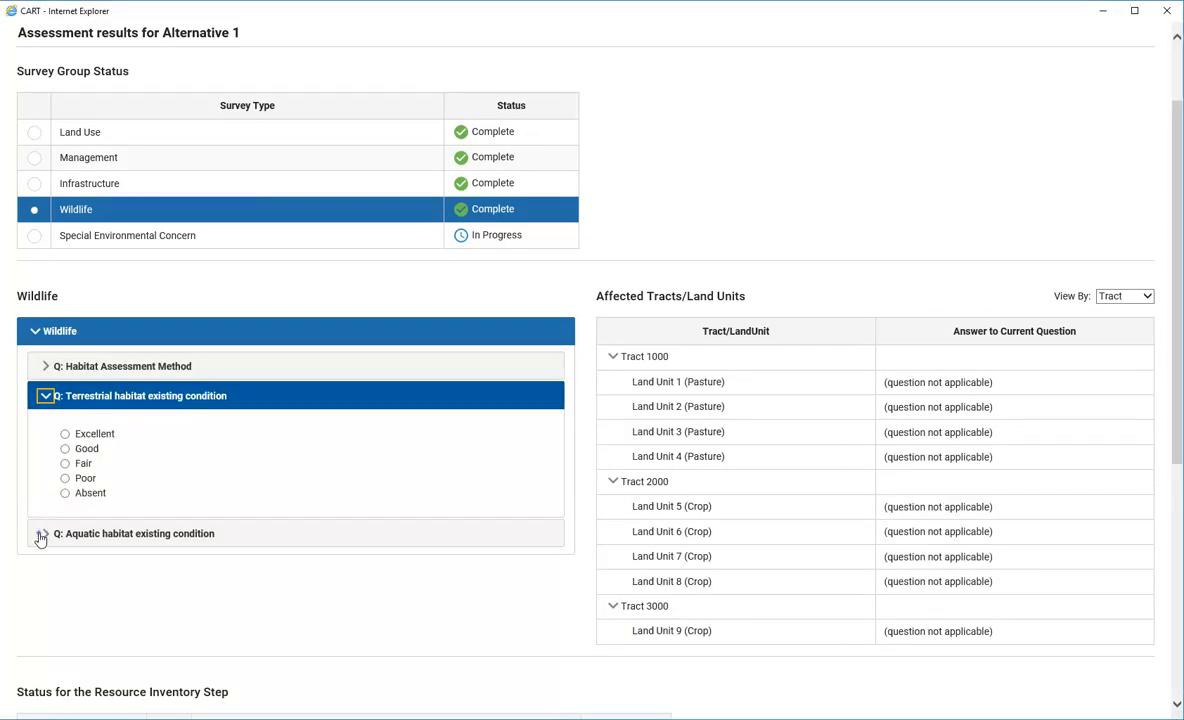
pyautogui.click(34, 236)
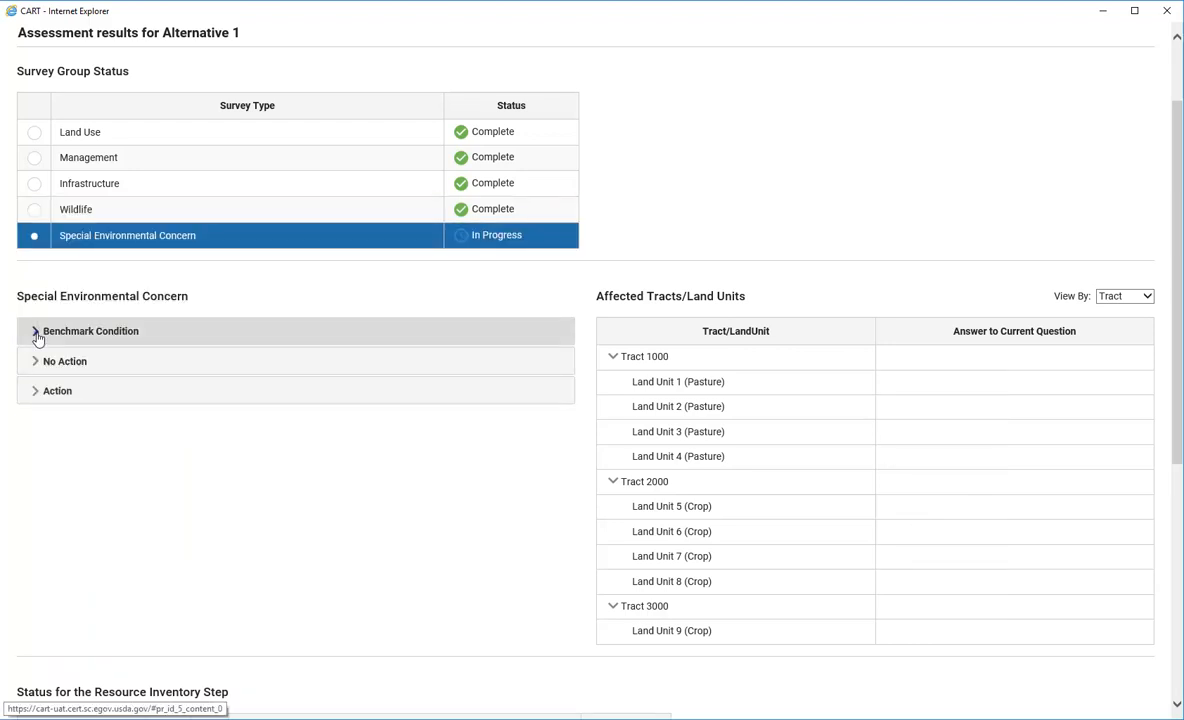
# Answer the No Action emissions question 'Not applicable' for all land units in Tracts 1000, 2000 and 3000
pyautogui.click(35, 331)
pyautogui.click(44, 366)
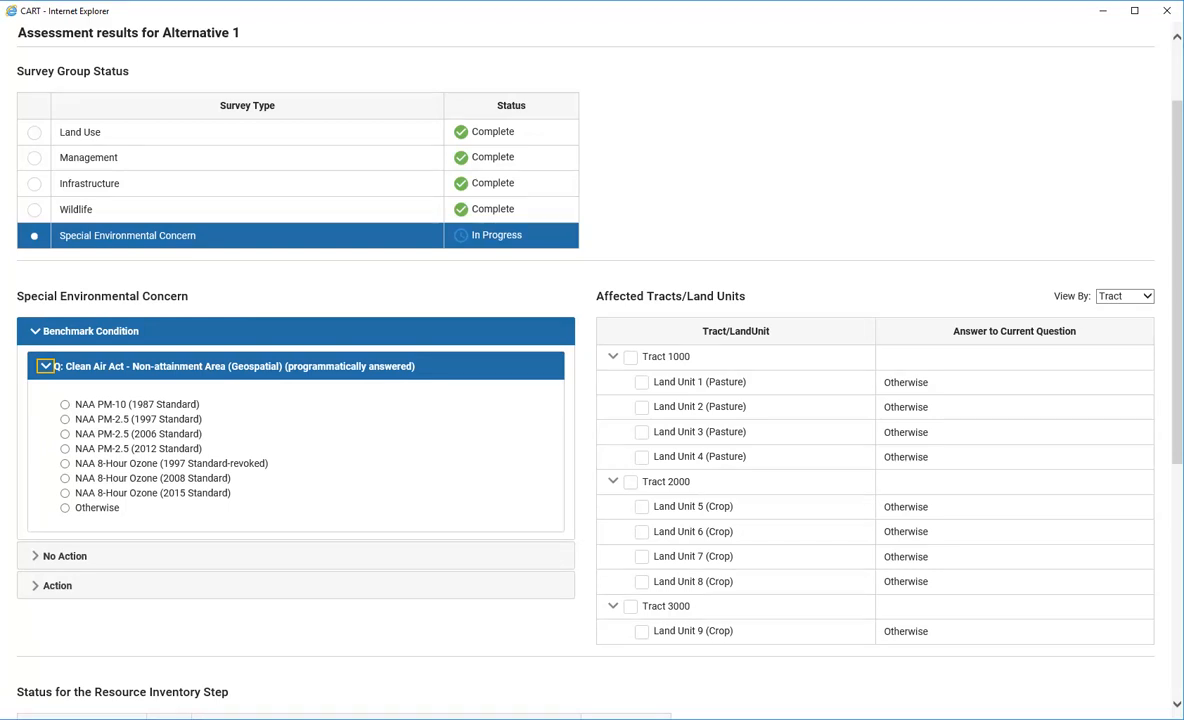
pyautogui.click(33, 558)
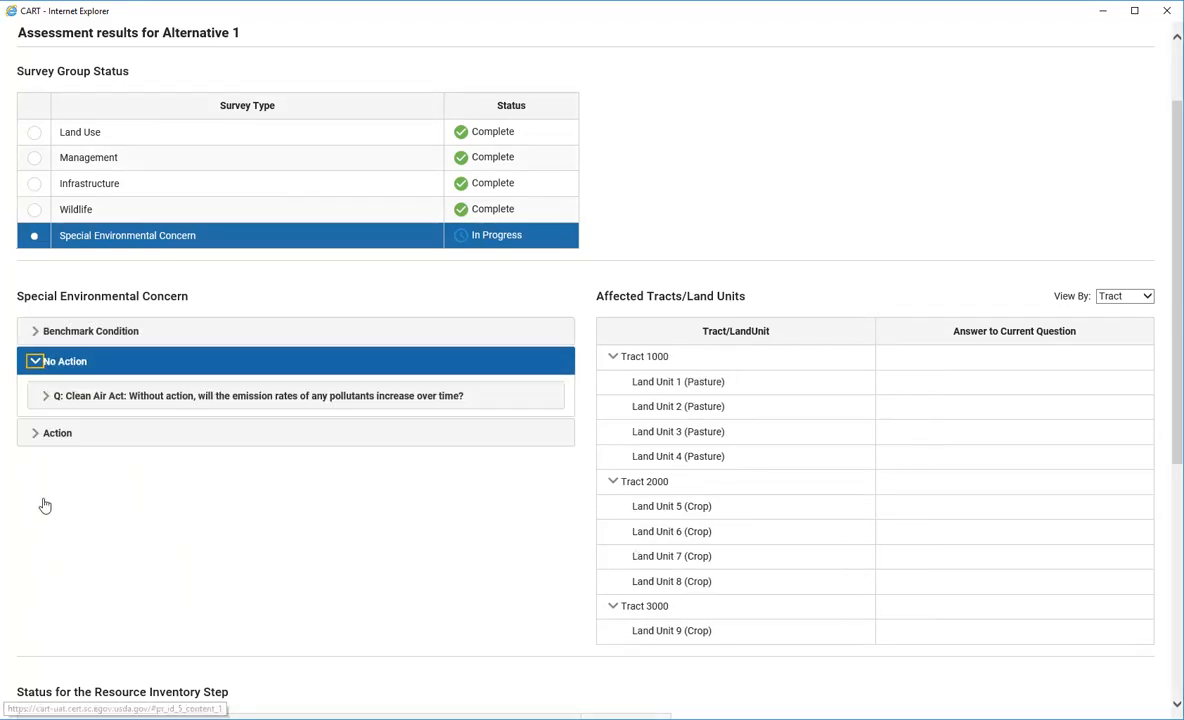
pyautogui.click(47, 400)
pyautogui.click(65, 433)
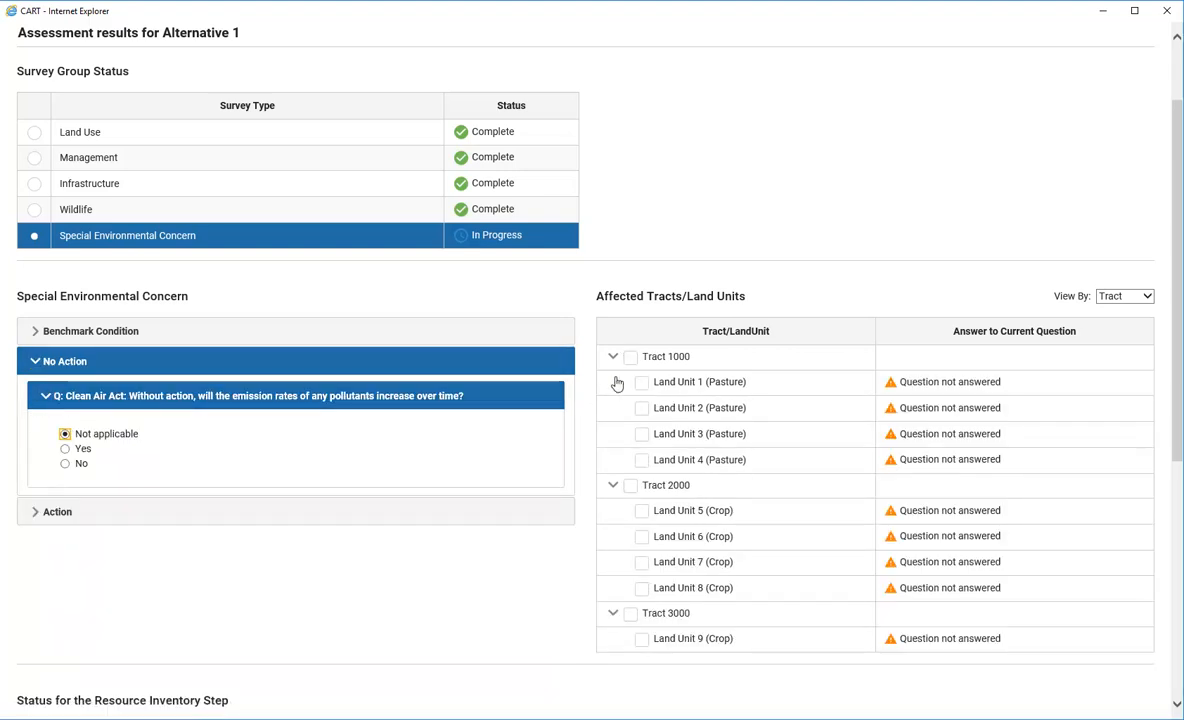
pyautogui.click(631, 484)
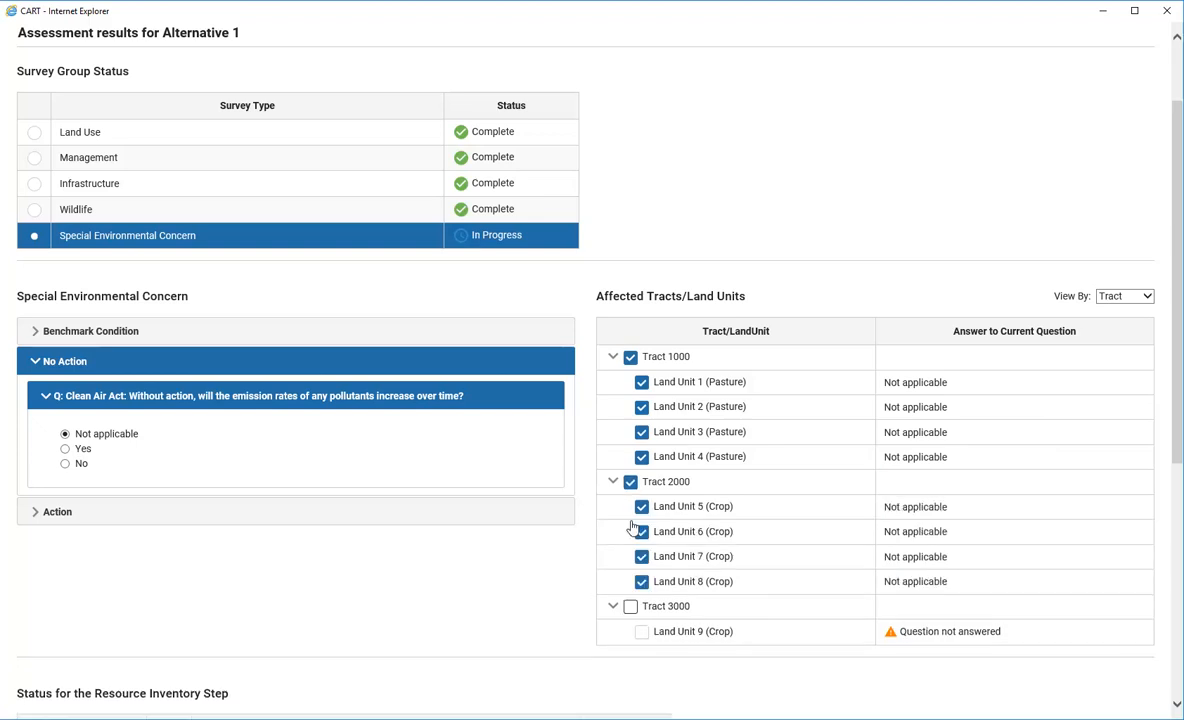
pyautogui.click(631, 608)
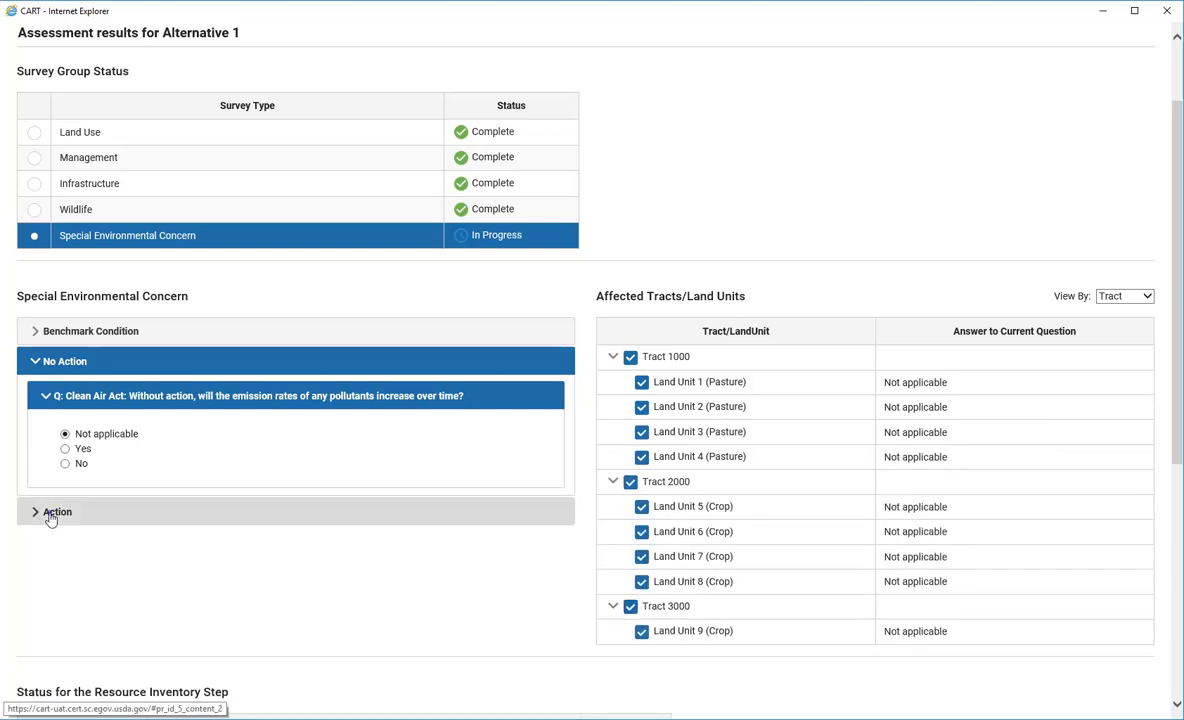
# Answer the Action emission-impact question 'Reduction of Emission Rates' for every land unit in all tracts
pyautogui.click(51, 516)
pyautogui.click(42, 428)
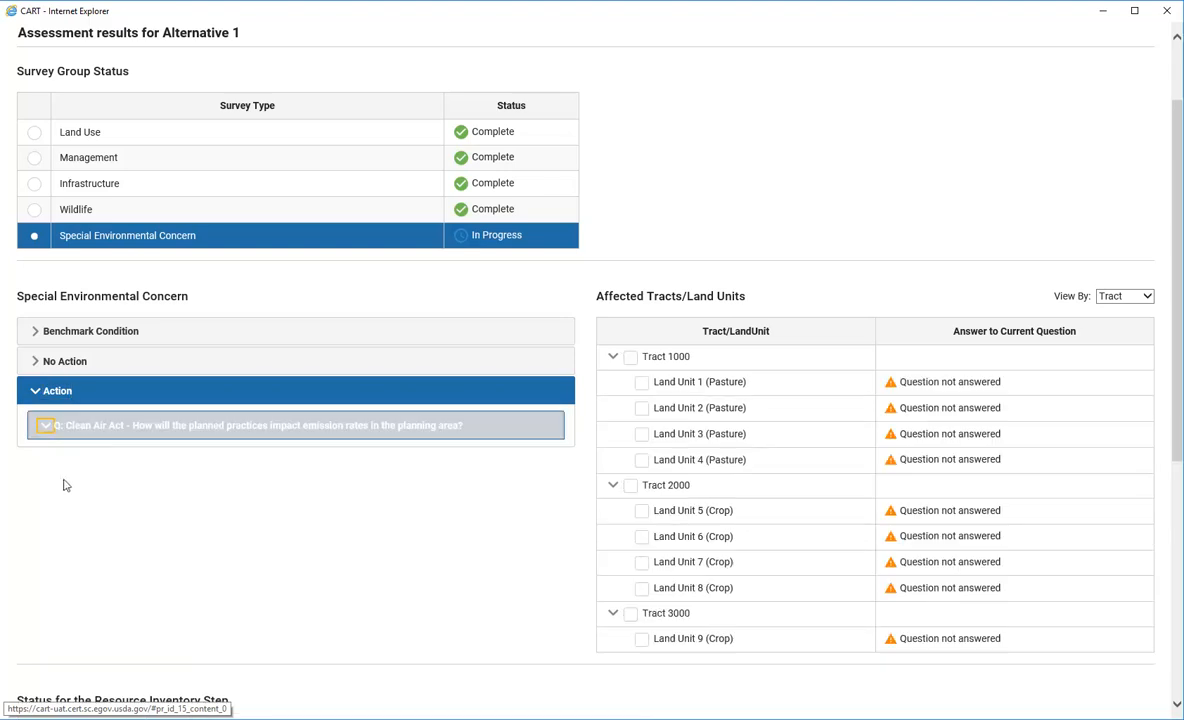
pyautogui.click(65, 522)
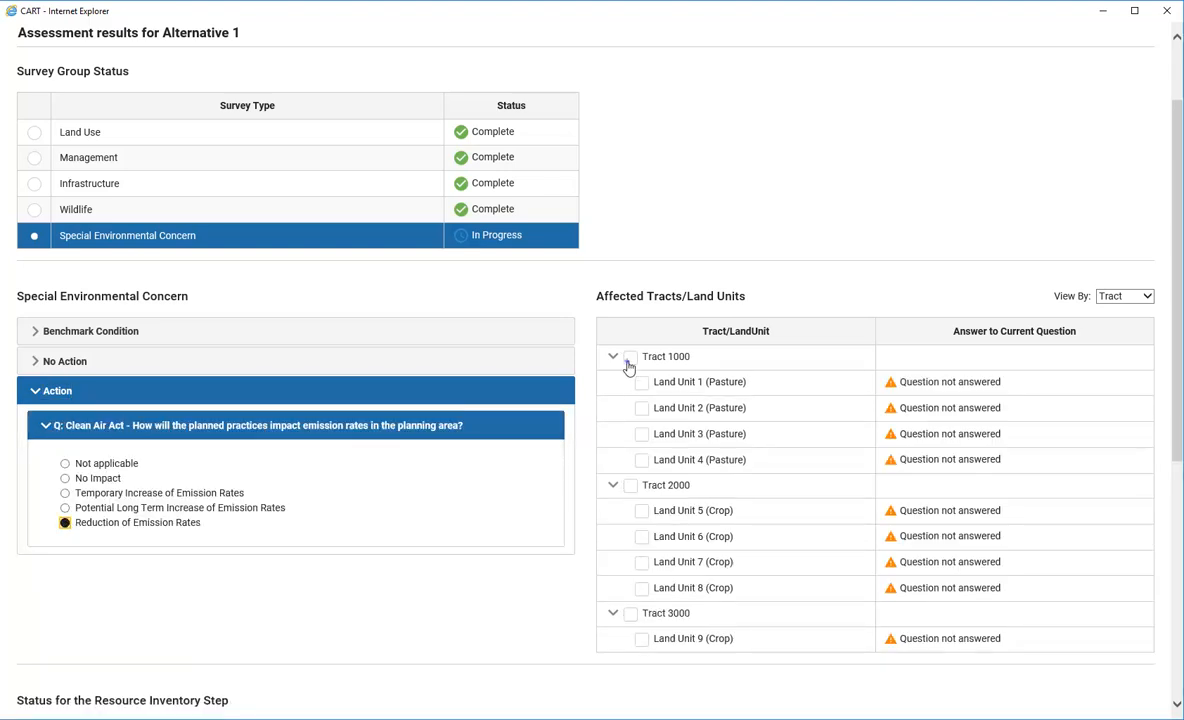
pyautogui.click(631, 485)
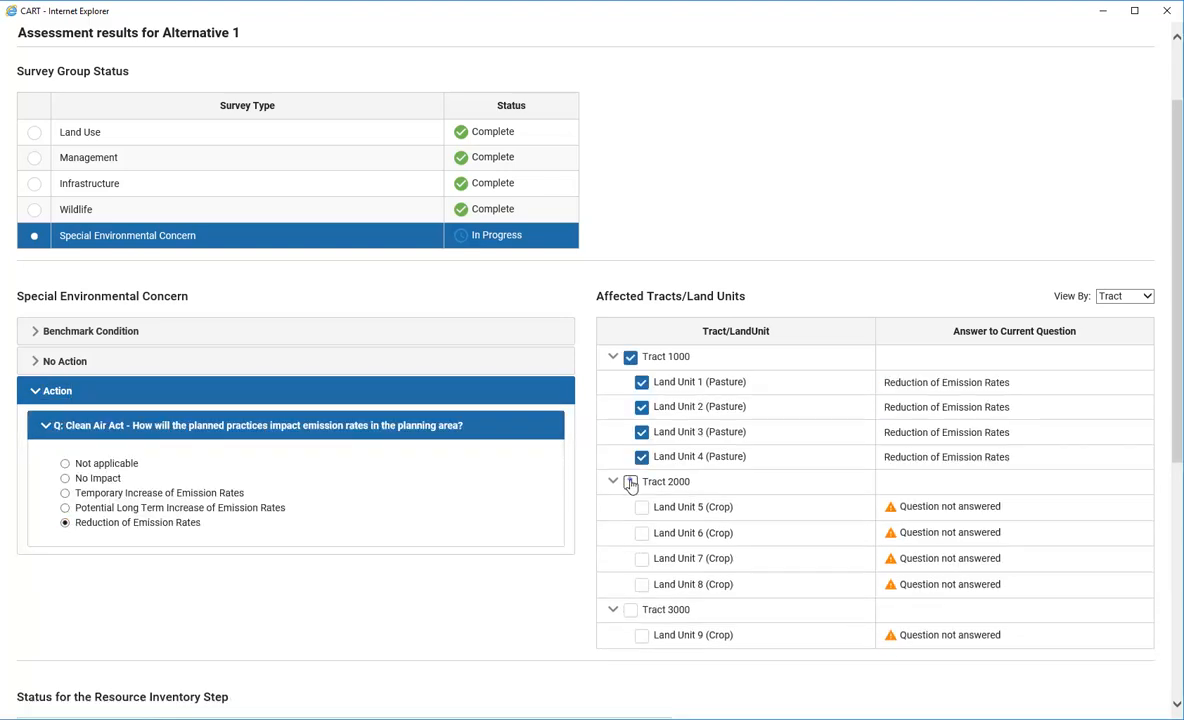
pyautogui.click(630, 607)
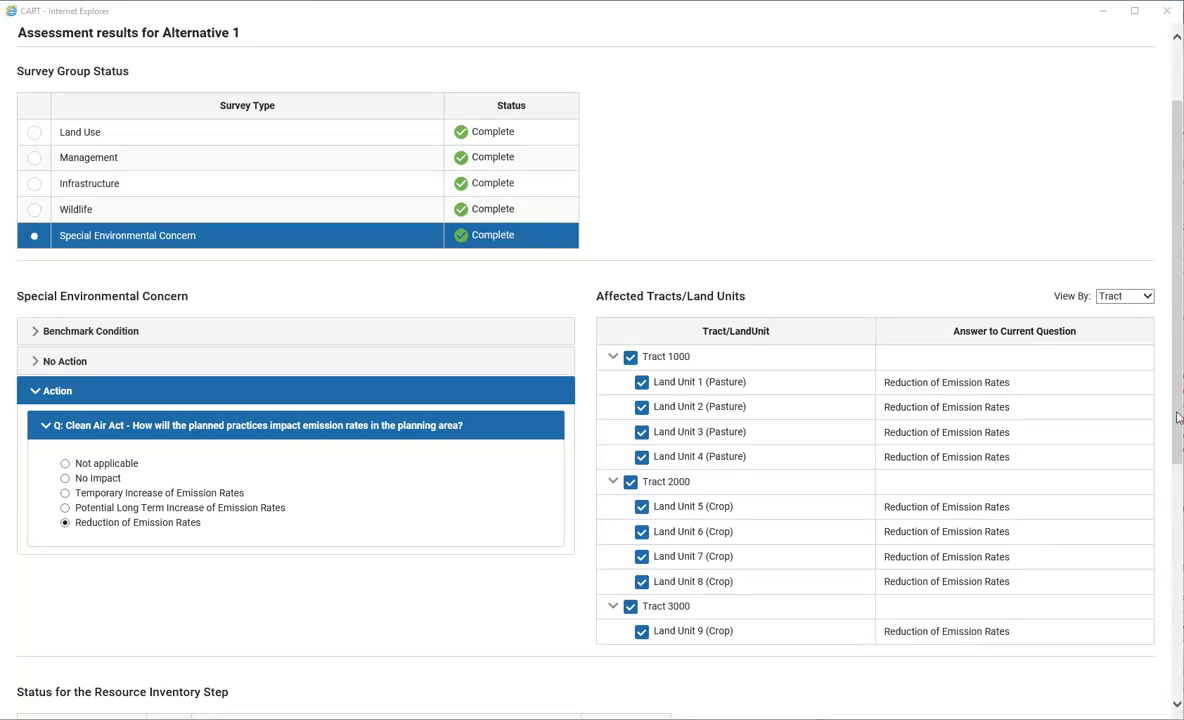
# Mark all nine land units done, save the answers, and return to the Assessment Summary
pyautogui.moveTo(1177, 418); pyautogui.dragTo(1177, 425)
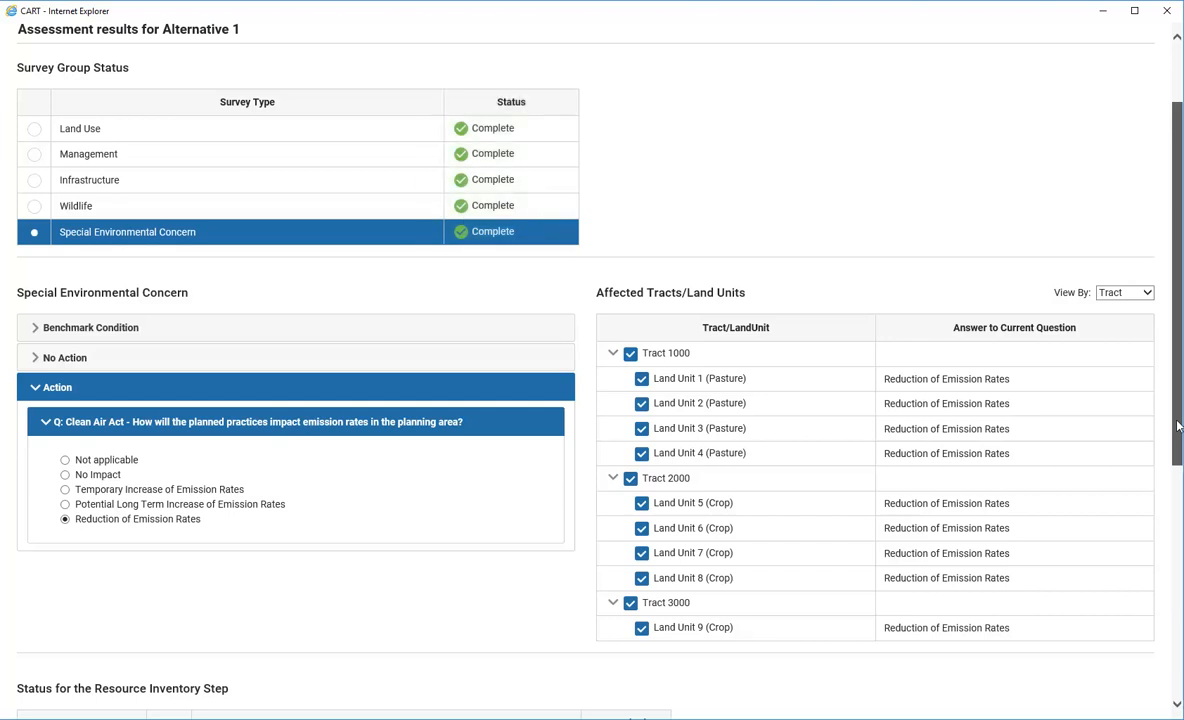
pyautogui.moveTo(1177, 425); pyautogui.dragTo(1180, 625)
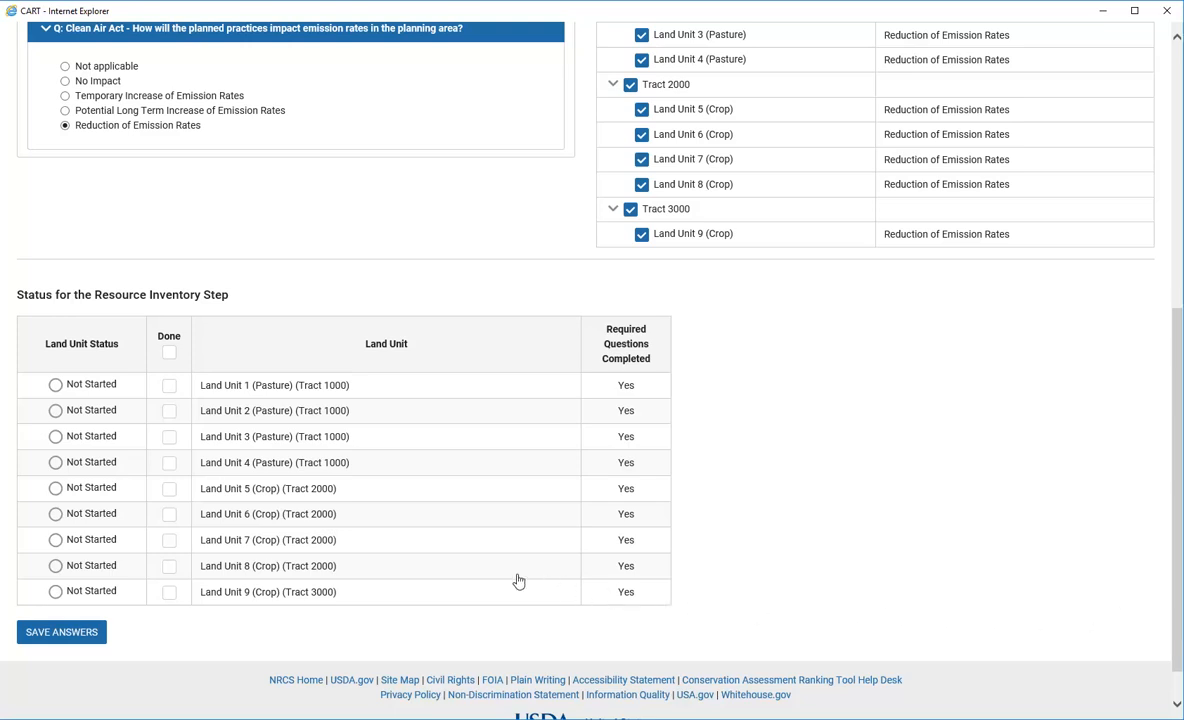
pyautogui.click(169, 354)
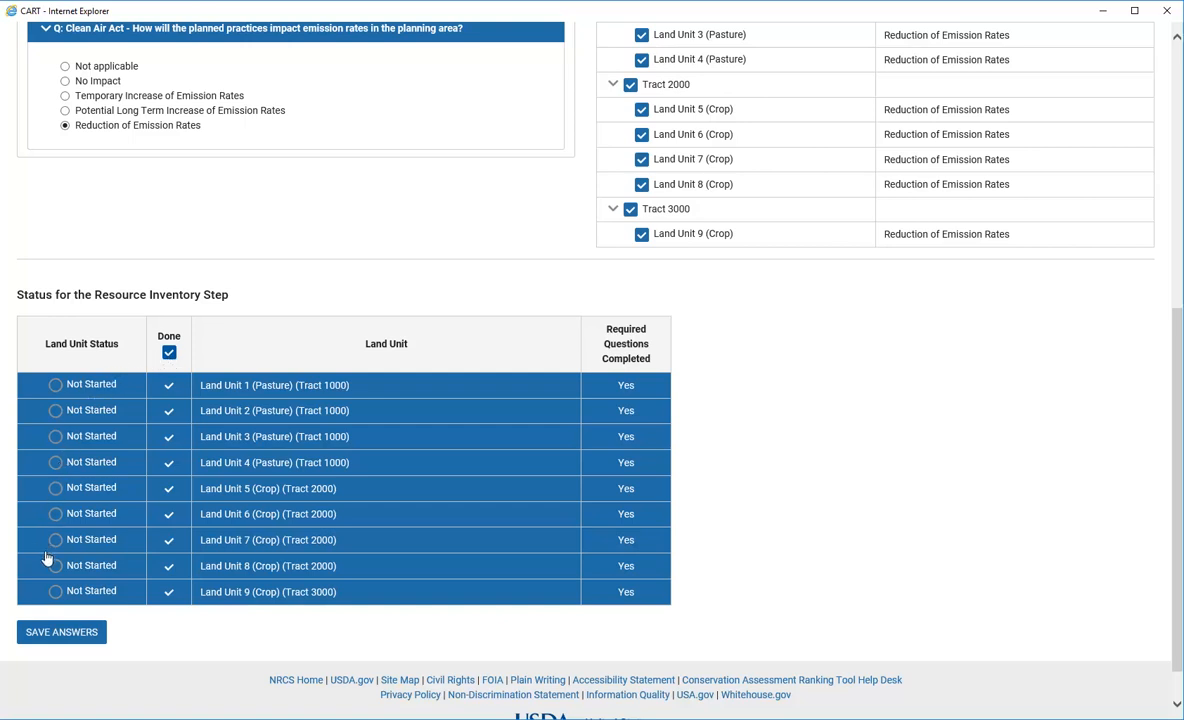
pyautogui.click(43, 634)
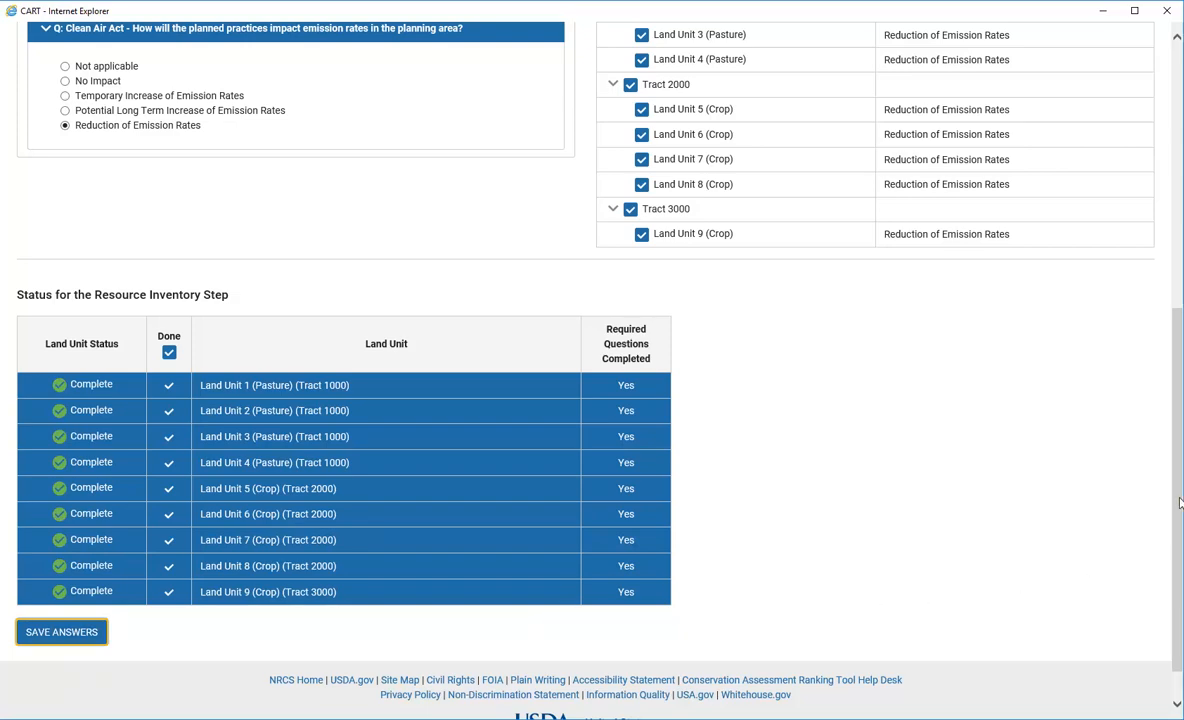
pyautogui.scroll(5, 1179, 503)
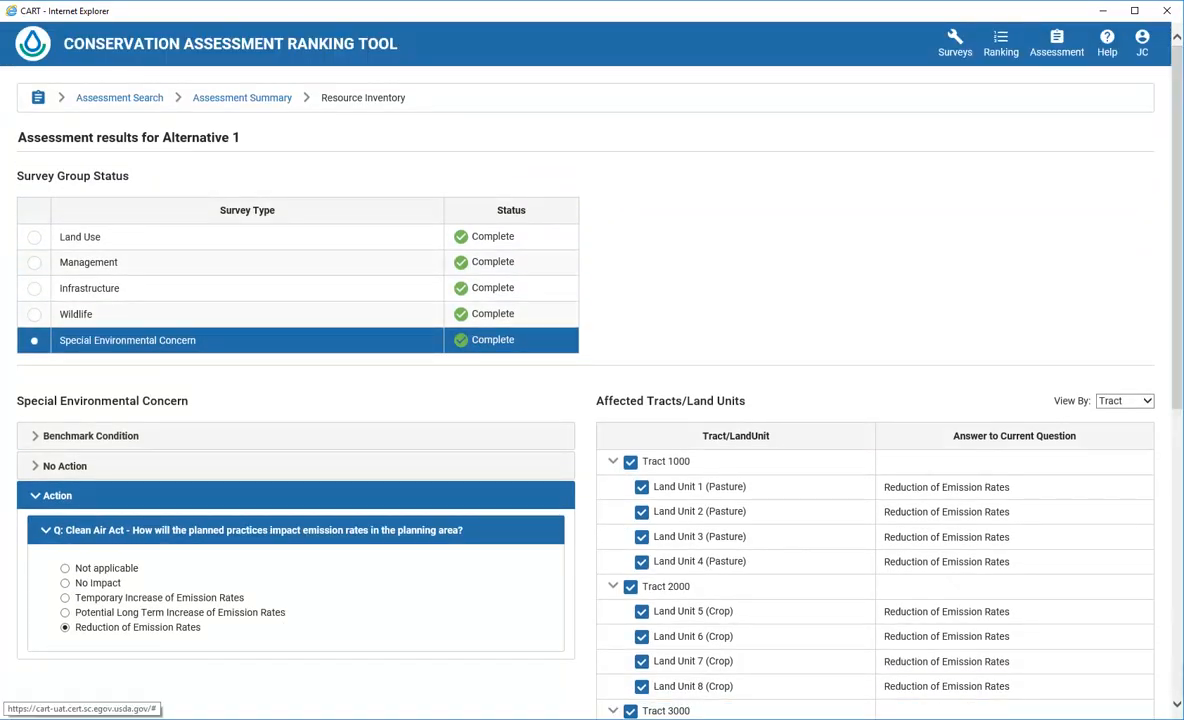
pyautogui.click(255, 100)
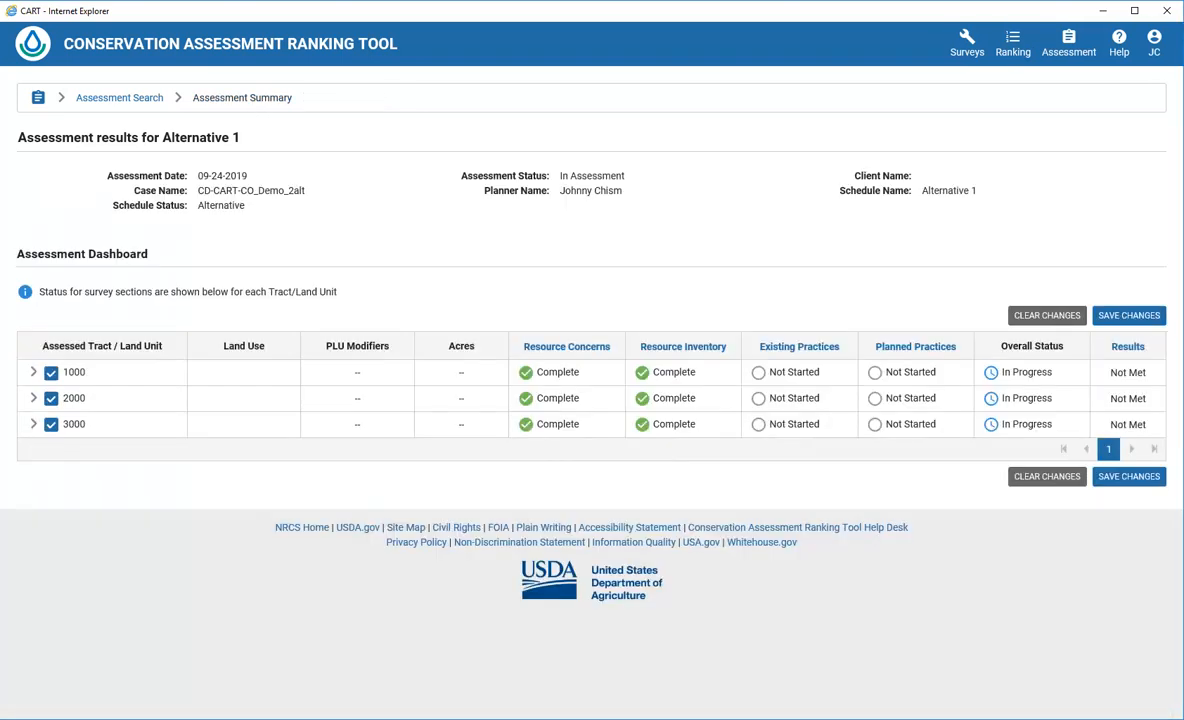